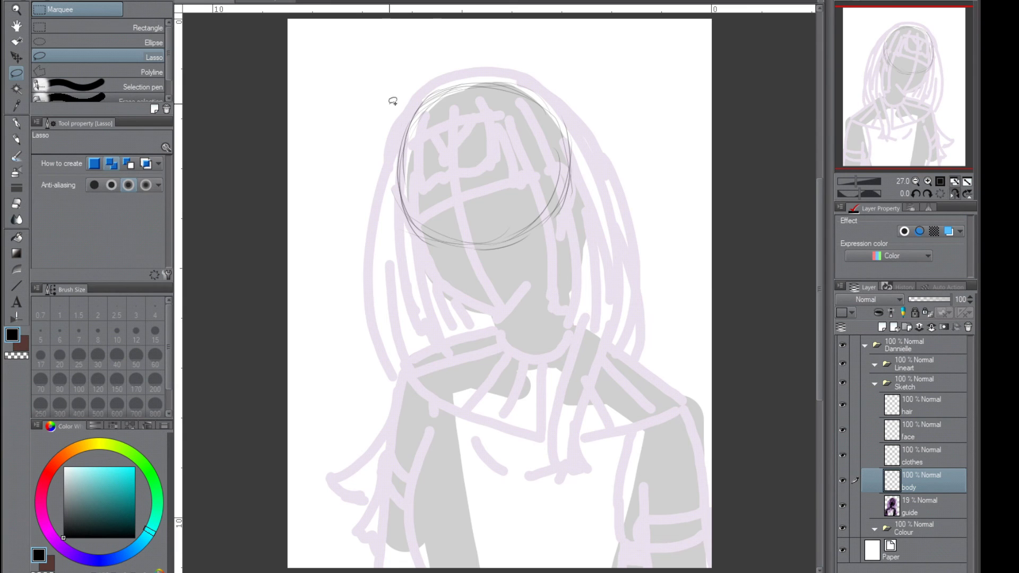
Sketch the jaw, ear, neck and shoulder lines below the head circle on the body layer.
mouse_move(340, 372)
left_mouse_down()
mouse_move(502, 454)
mouse_move(547, 419)
left_mouse_up()
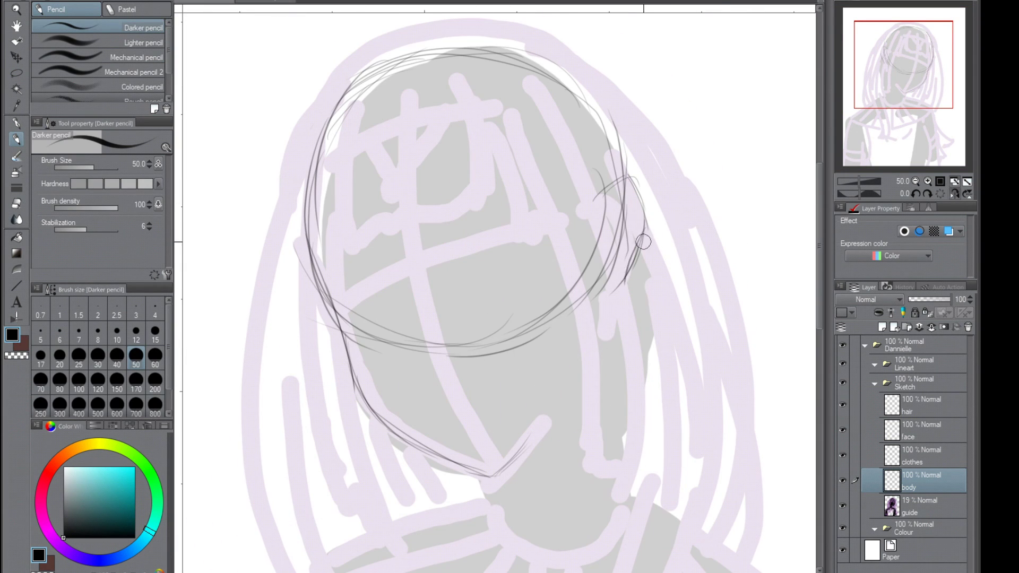
left_click_drag(484, 473, 496, 546)
key("h")
scroll(300, 337, "down", 10)
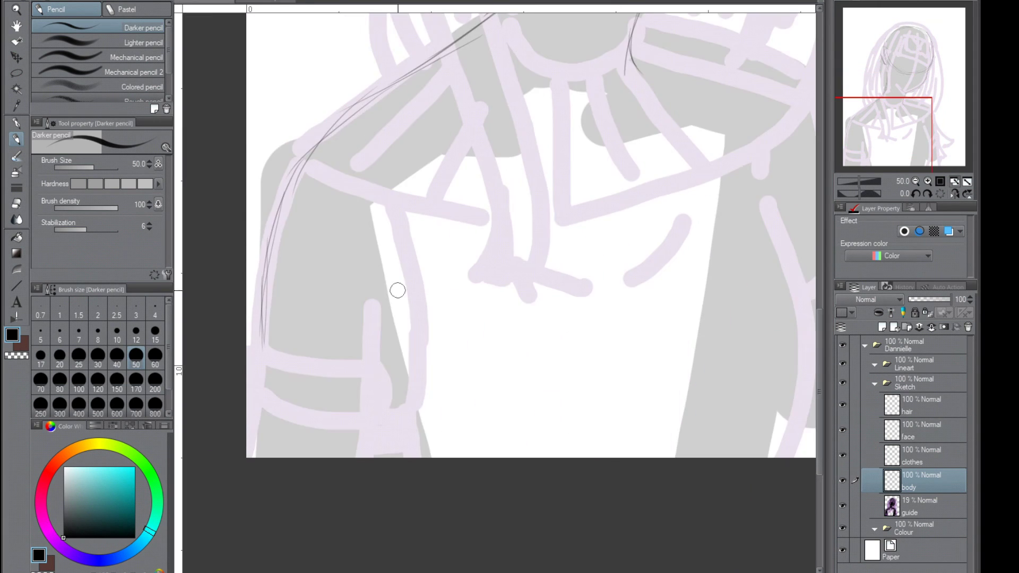
Sketch the inner line of the lower-shoulder arm and the outer line of the opposite arm.
left_click_drag(398, 290, 371, 457)
key("h")
scroll(448, 129, "up", 5)
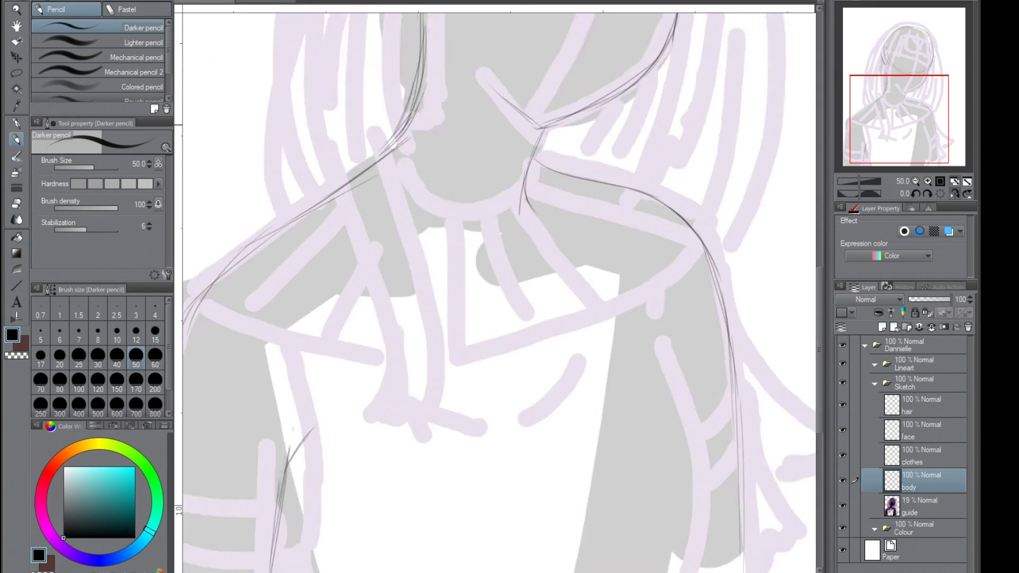
Sketch the inner contour of the raised-shoulder arm from the armpit to the canvas edge.
scroll(301, 336, "down", 3)
left_click_drag(667, 198, 697, 450)
key("h")
key("h")
key("h")
left_click_drag(290, 463, 306, 359)
key("h")
left_click_drag(664, 227, 678, 181)
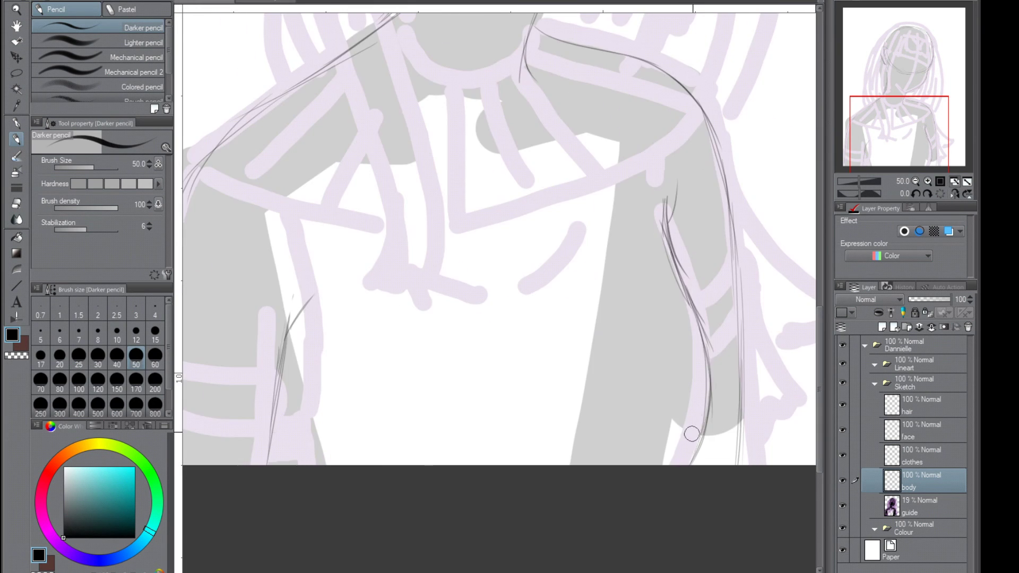
Sketch the curved eye line and the vertical centre line across the face.
key("h")
scroll(438, 526, "up", 2)
scroll(364, 245, "up", 5)
On the clothes layer, sketch the round neckline and the collar's edge along the lower shoulder.
key("alt+bracketright")
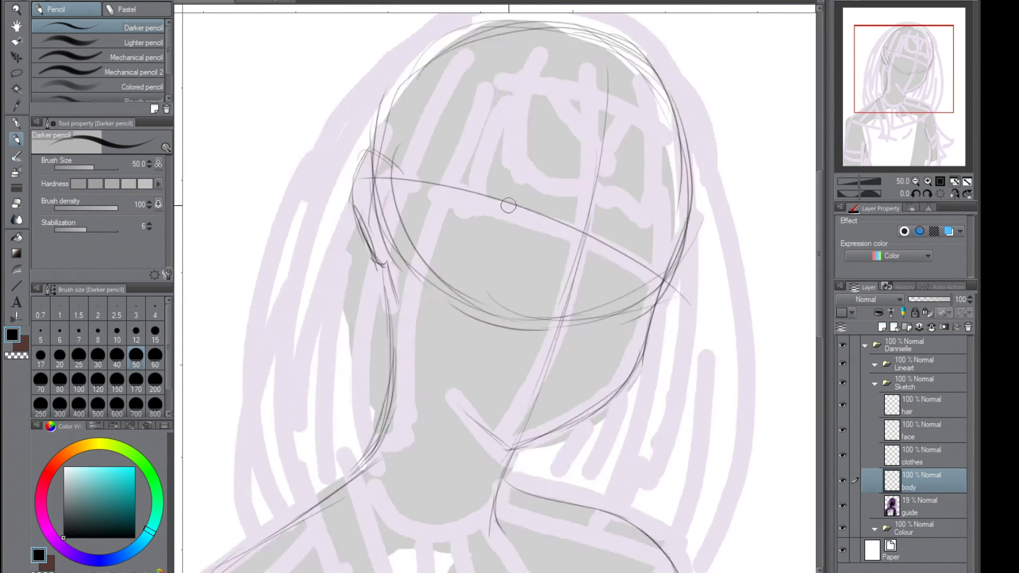
scroll(446, 240, "down", 5)
left_click_drag(448, 240, 566, 181)
key("h")
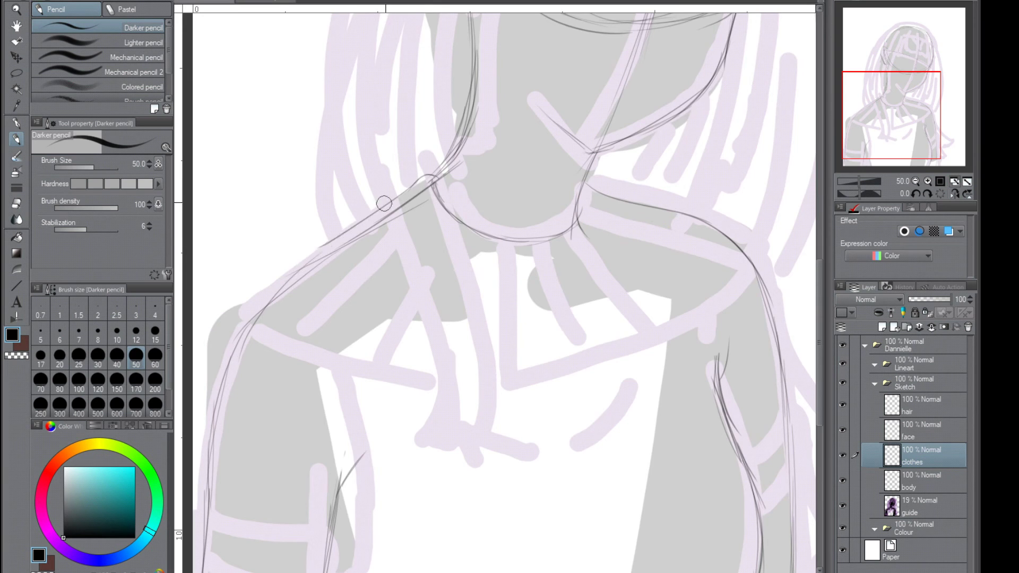
left_click_drag(383, 204, 243, 317)
key("h")
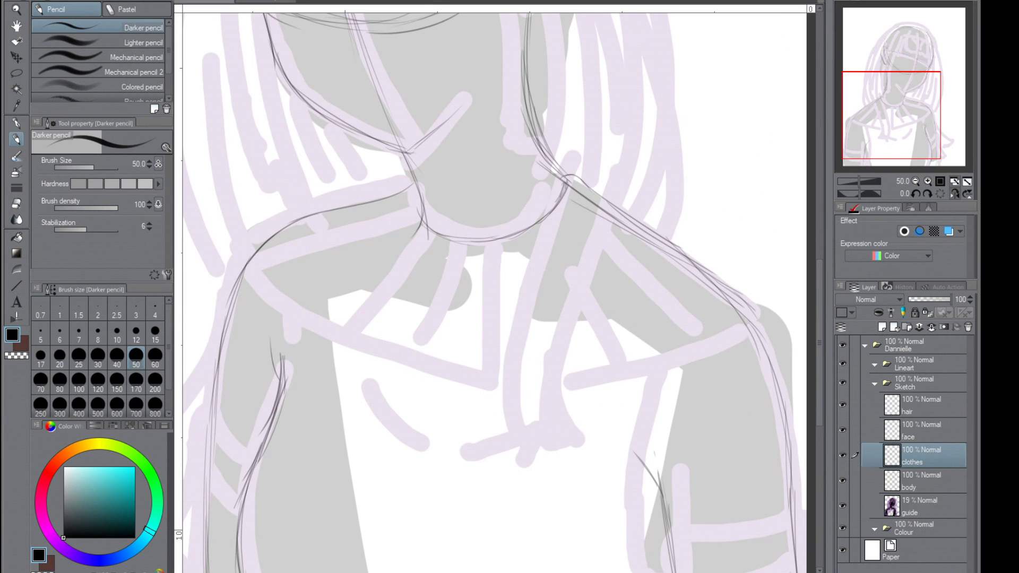
Lower the opacity of the body layer to 60%.
key("h")
key("alt+bracketleft")
mouse_move(920, 281)
left_mouse_down()
mouse_move(920, 240)
mouse_move(920, 281)
left_mouse_up()
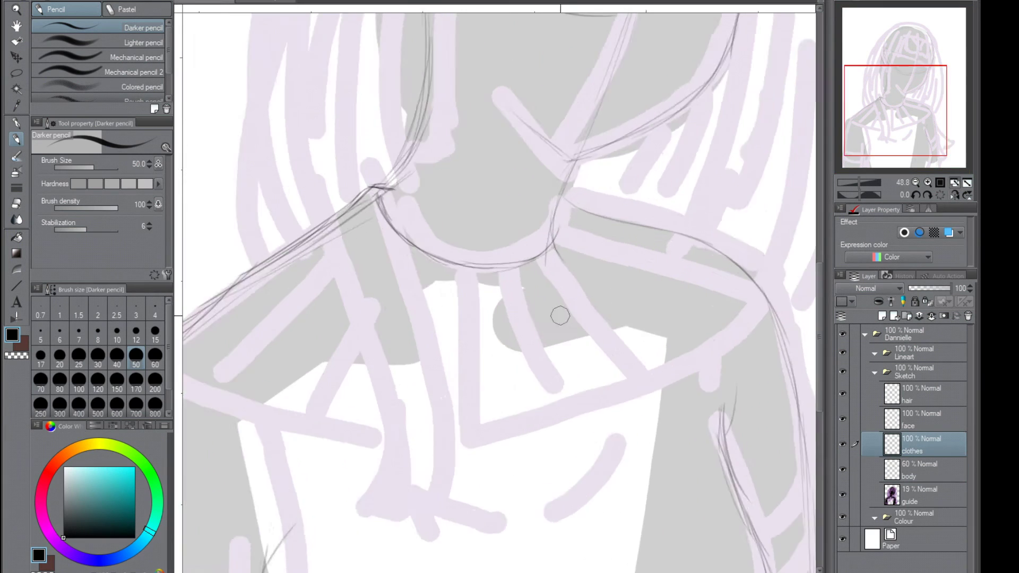
Reinforce the neckline on the clothes layer and sketch the collar's edge over the raised shoulder.
key("h")
mouse_move(523, 229)
left_mouse_down()
mouse_move(448, 257)
mouse_move(432, 194)
mouse_move(276, 350)
left_mouse_up()
key("h")
key("h")
key("h")
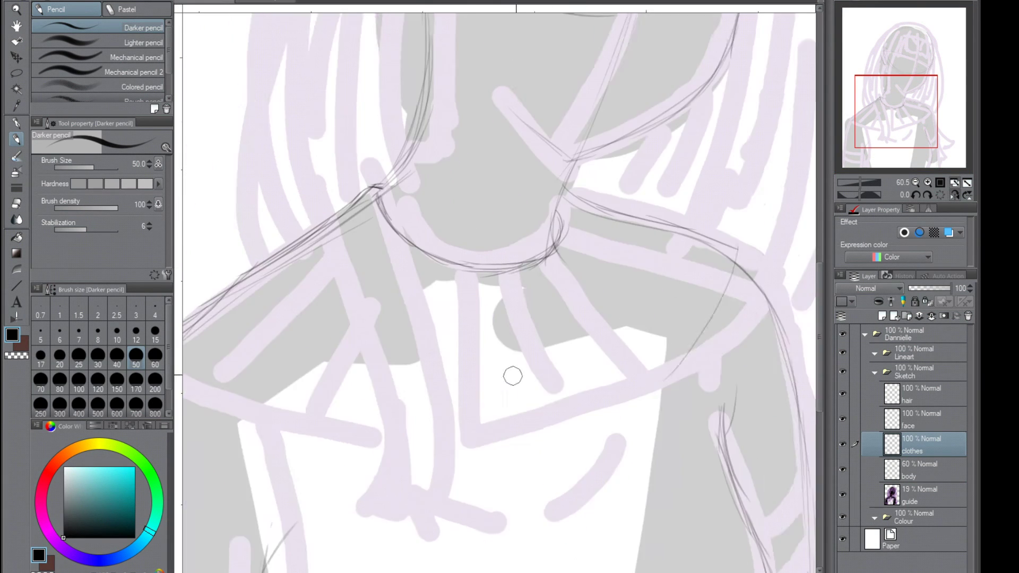
Sketch the wide collar's curved lower hem across the chest from shoulder to shoulder.
key("h")
key("h")
key("h")
left_click_drag(193, 253, 732, 266)
key("h")
key("h")
key("h")
key("h")
key("h")
key("h")
key("h")
Strengthen the collar's edge on the lower shoulder and close its pointed corner.
left_click_drag(889, 124, 895, 132)
key("h")
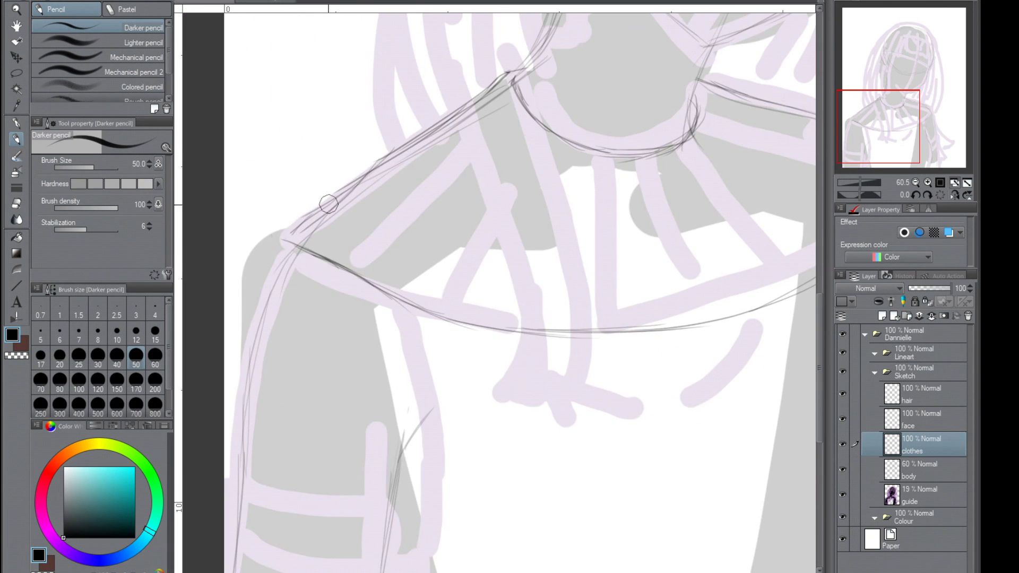
key("h")
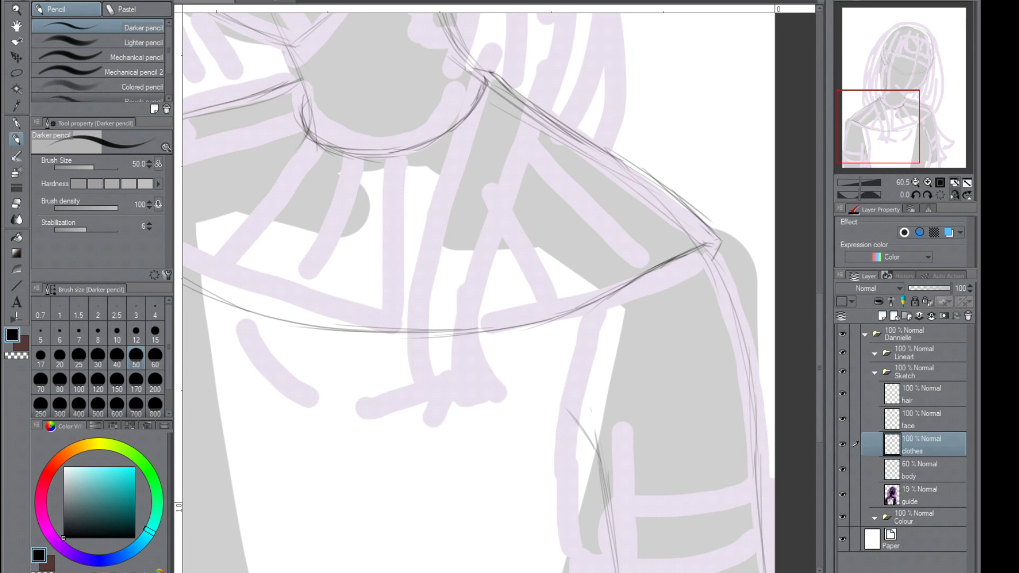
key("h")
key("h")
Sketch the torso's side contour down to the waist and the bust lines below the collar hem.
scroll(646, 432, "down", 1)
key("h")
key("h")
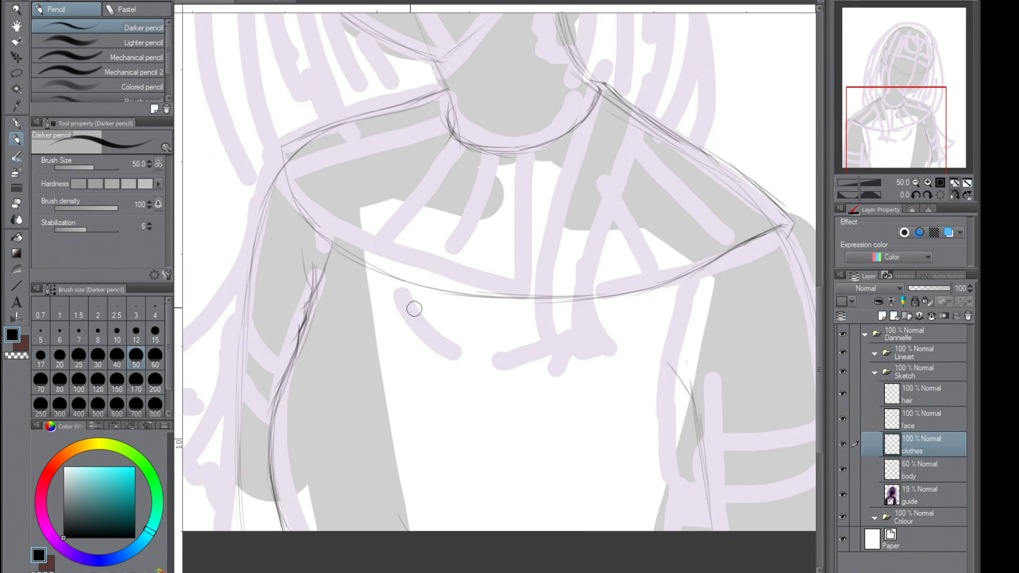
left_click_drag(649, 428, 690, 512)
key("h")
key("h")
key("h")
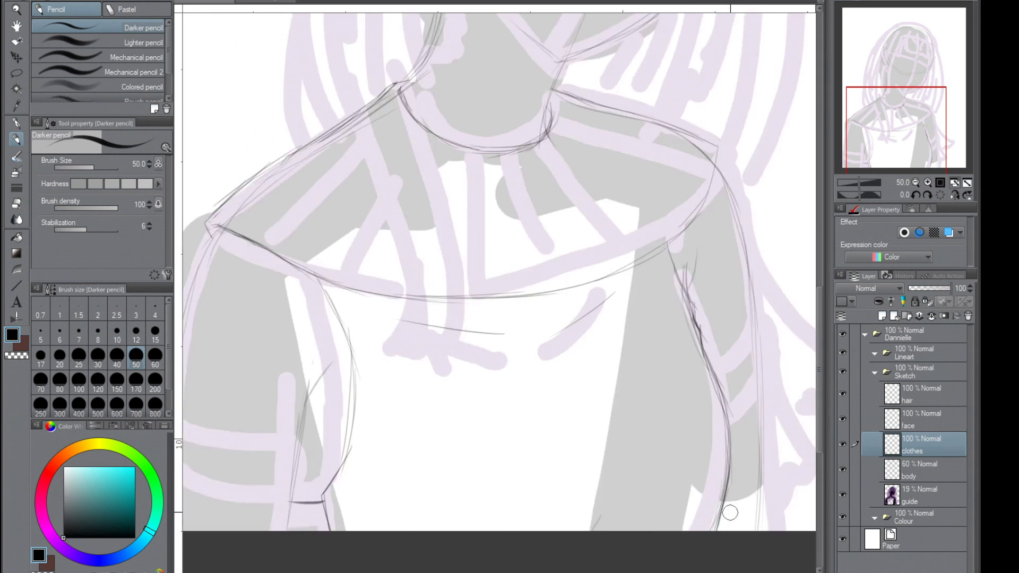
Hide the guide layer and extend the raised-shoulder side's torso line up to the collar hem.
left_click(843, 495)
key("h")
key("h")
key("h")
key("h")
key("h")
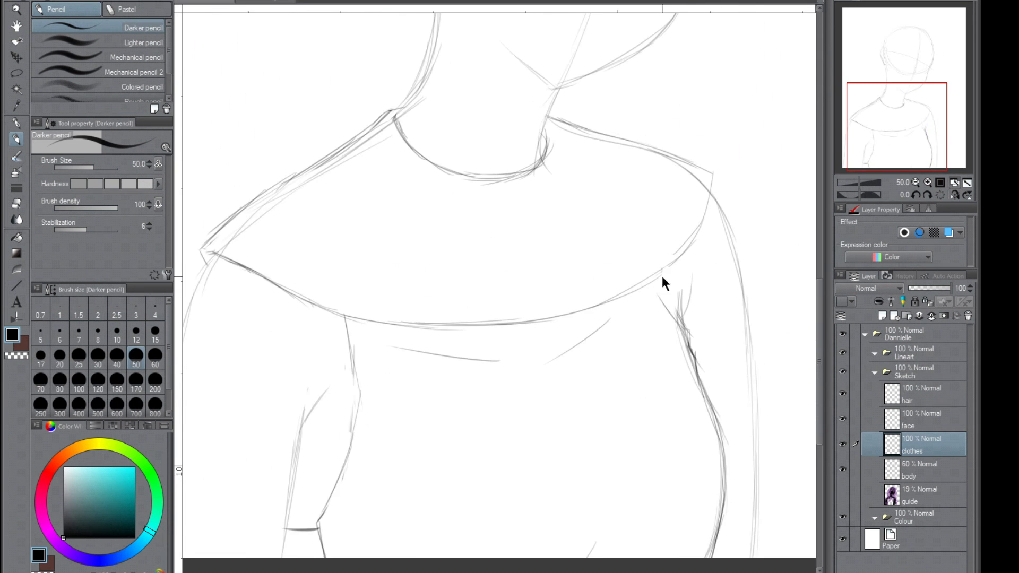
key("h")
key("h")
key("h")
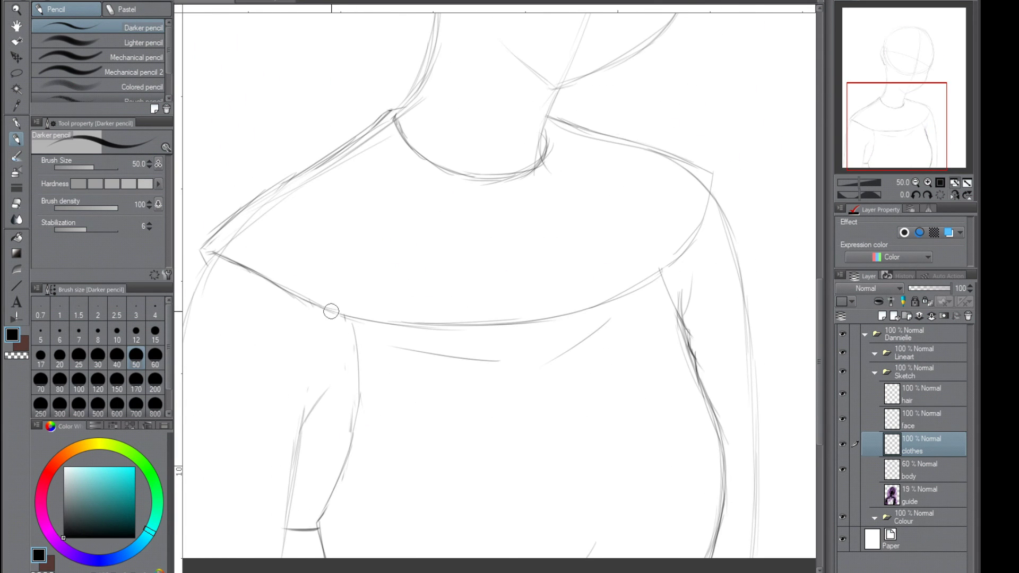
Redraw the lower-shoulder side's torso line below the hem and curve its bust line, with the guide shown again.
left_click_drag(351, 319, 363, 385)
key("h")
key("h")
key("h")
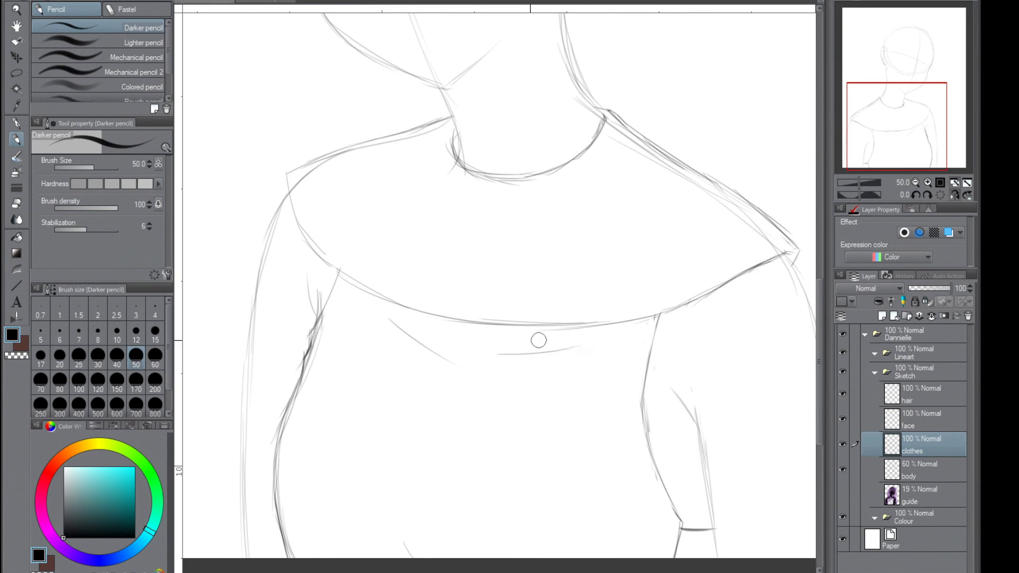
key("h")
key("h")
key("h")
key("h")
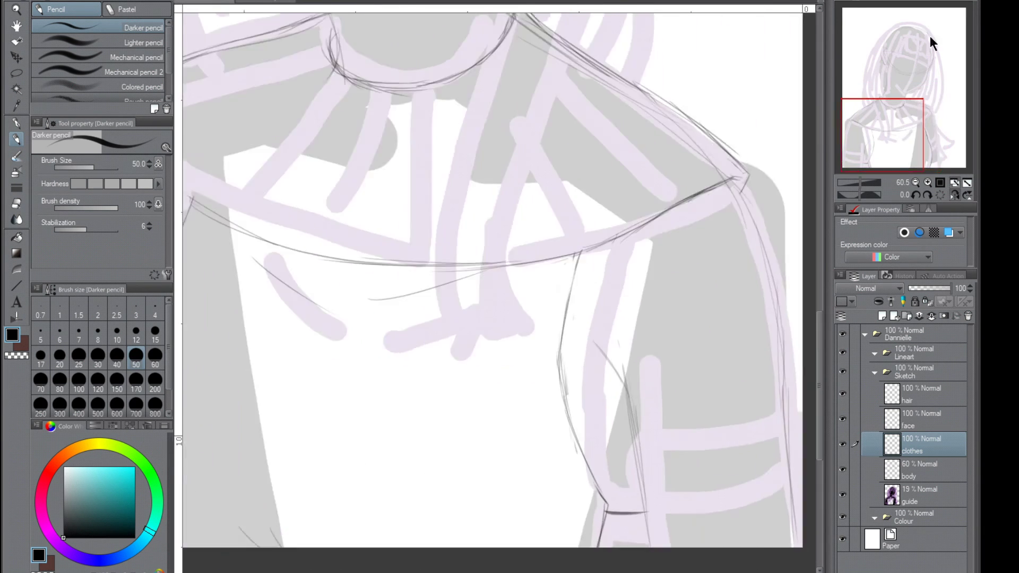
Sketch a wide band around the lower-shoulder arm, with curved top and bottom edges and rounded sides.
left_click_drag(551, 448, 702, 409)
left_click_drag(708, 478, 562, 517)
left_click_drag(543, 441, 550, 499)
key("h")
key("h")
key("h")
key("h")
key("h")
key("h")
left_click_drag(708, 481, 597, 496)
left_click_drag(711, 412, 703, 443)
key("h")
key("h")
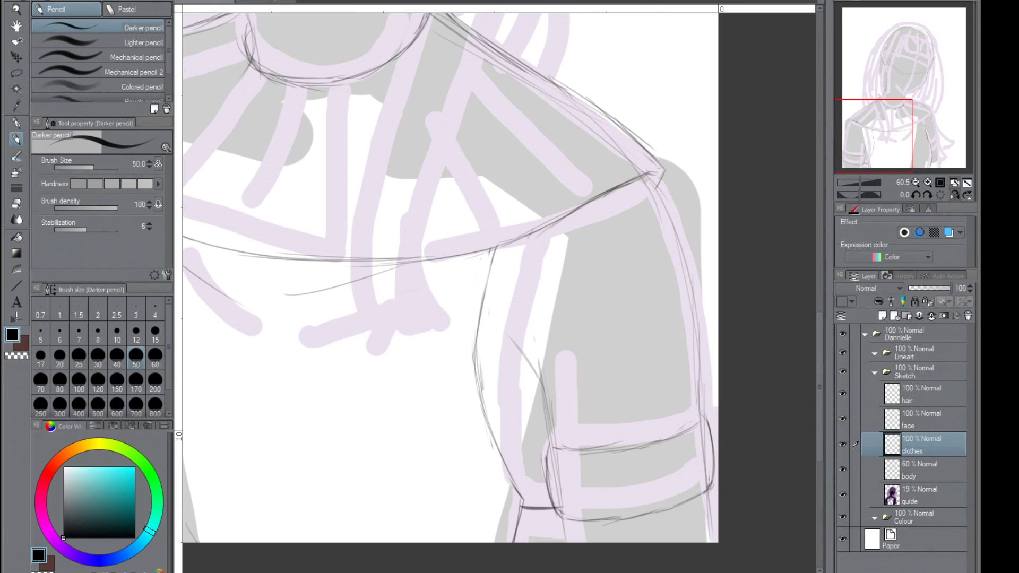
Sketch a matching curved band around the raised-shoulder arm.
key("h")
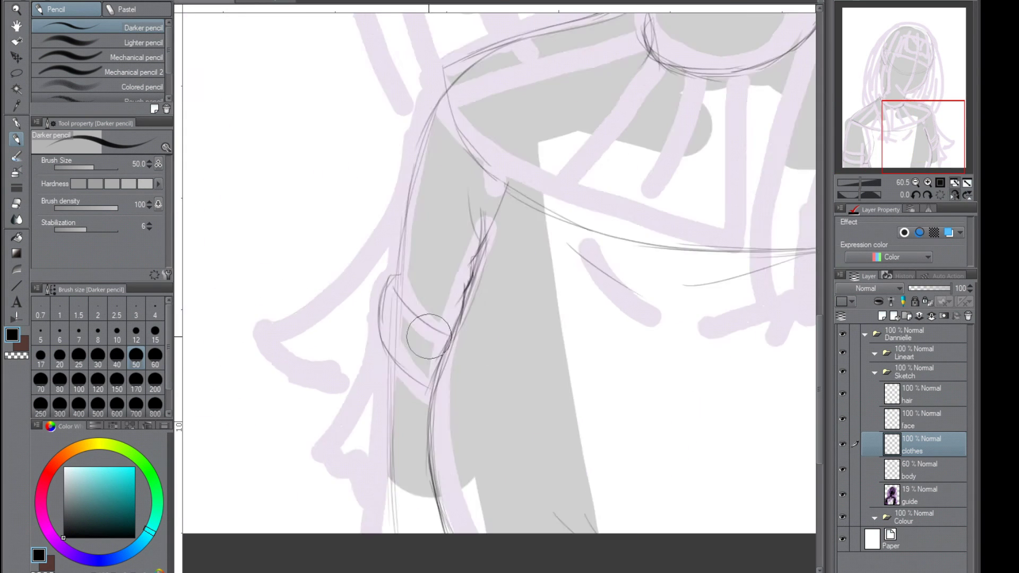
left_click_drag(398, 276, 429, 366)
scroll(290, 348, "down", 1)
key("h")
key("h")
key("h")
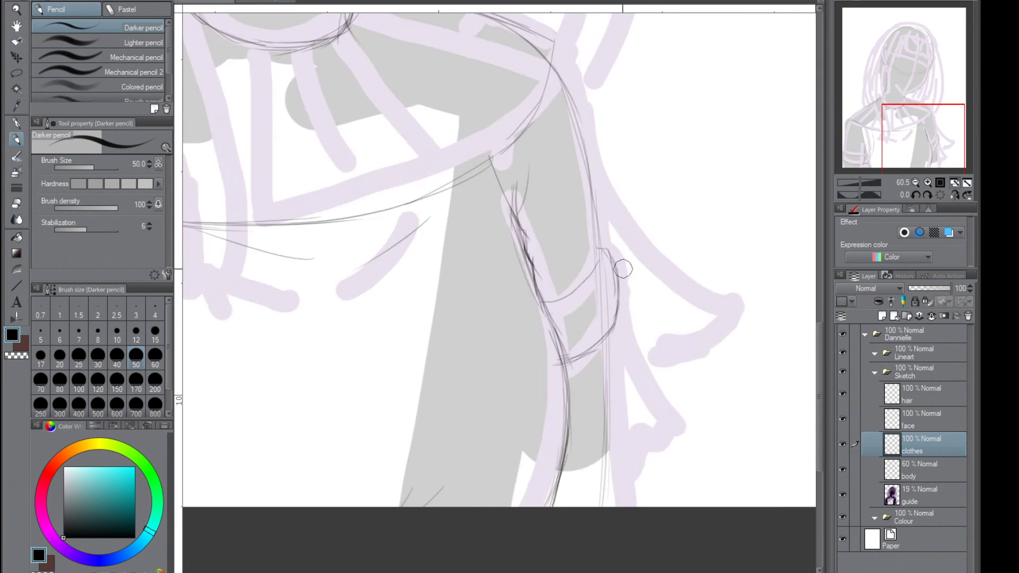
On the face layer, sketch the upper and lower eyelid lines of both eyes.
mouse_move(924, 137)
left_mouse_down()
mouse_move(879, 133)
mouse_move(891, 43)
mouse_move(912, 61)
left_mouse_up()
left_click(928, 419)
left_click_drag(506, 250, 566, 218)
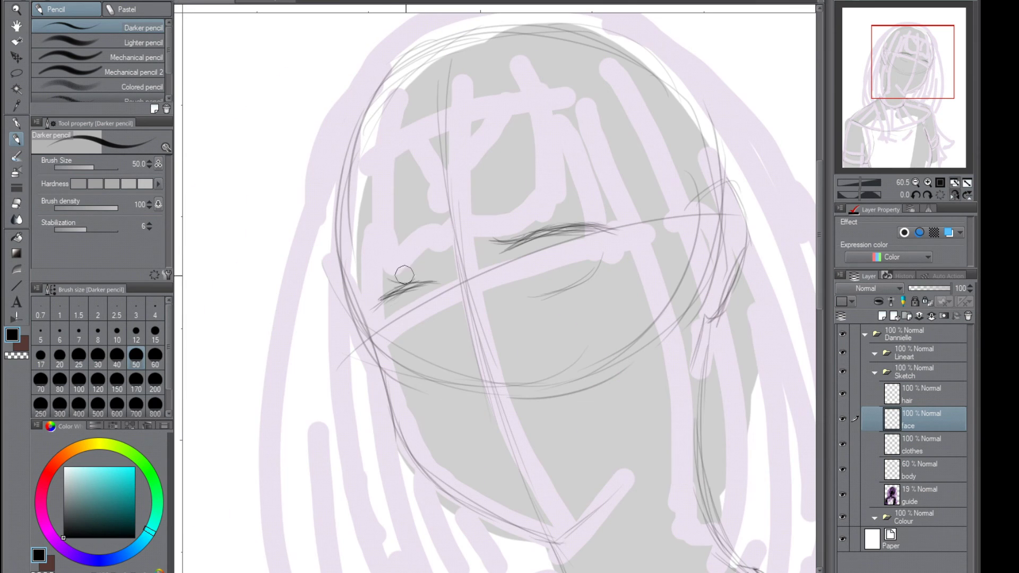
left_click_drag(392, 335, 432, 339)
key("h")
key("h")
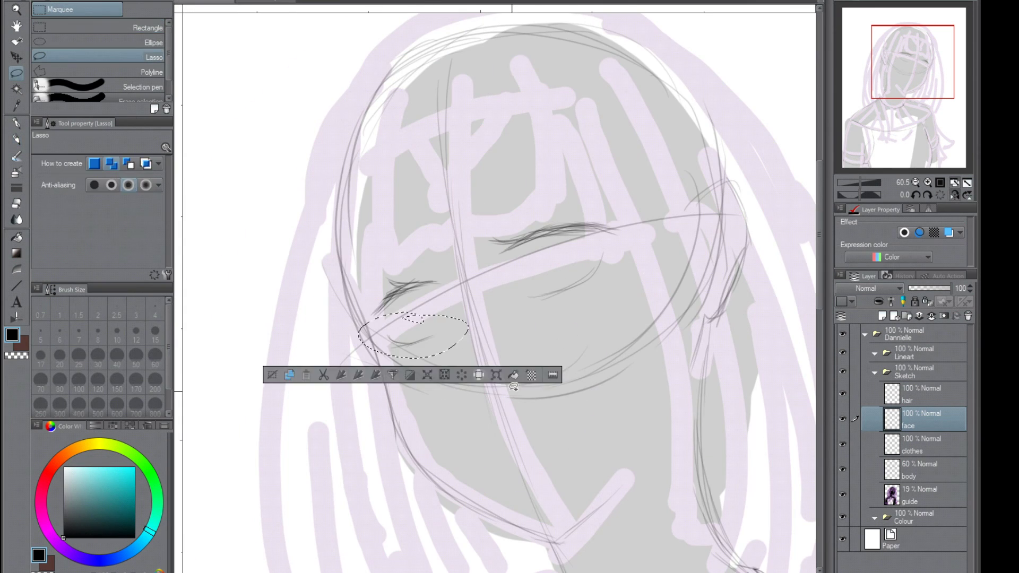
Lasso the lower eyelid lines and adjust their placement, then clear the selection.
left_click_drag(604, 253, 601, 272)
left_click(958, 196)
key("m")
mouse_move(465, 185)
left_mouse_down()
mouse_move(525, 212)
mouse_move(465, 234)
left_mouse_up()
key("ctrl+d")
Create a layer named eyes above the face layer and sketch the larger eye's round iris.
key("p")
key("ctrl+0")
left_click(888, 318)
left_click_drag(552, 133, 536, 183)
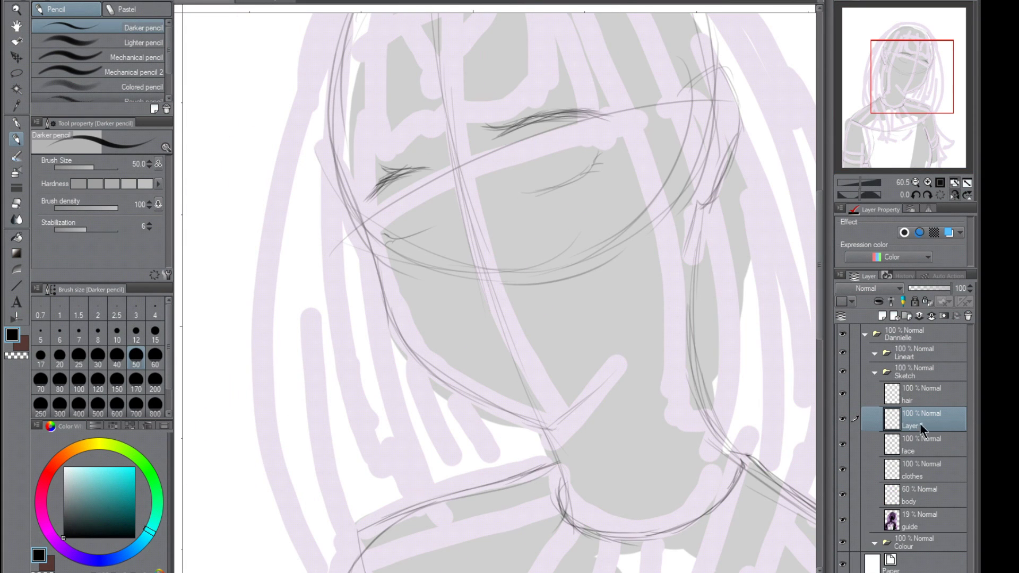
key("h")
left_click_drag(425, 128, 451, 175)
key("h")
key("h")
key("h")
Try to sketch a slanted mouth line with a short lower-lip mark beneath it.
left_click_drag(478, 348, 549, 334)
key("ctrl+z")
left_click_drag(471, 352, 594, 289)
left_click_drag(527, 367, 548, 357)
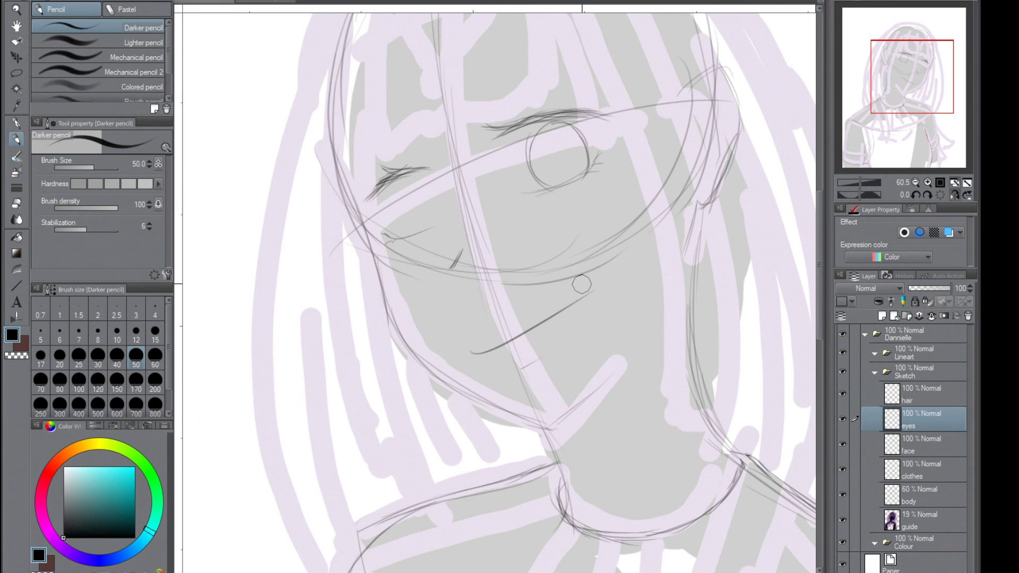
Redraw the larger eye's iris and sketch the iris outline of the smaller eye.
left_click_drag(530, 135, 552, 188)
key("h")
key("h")
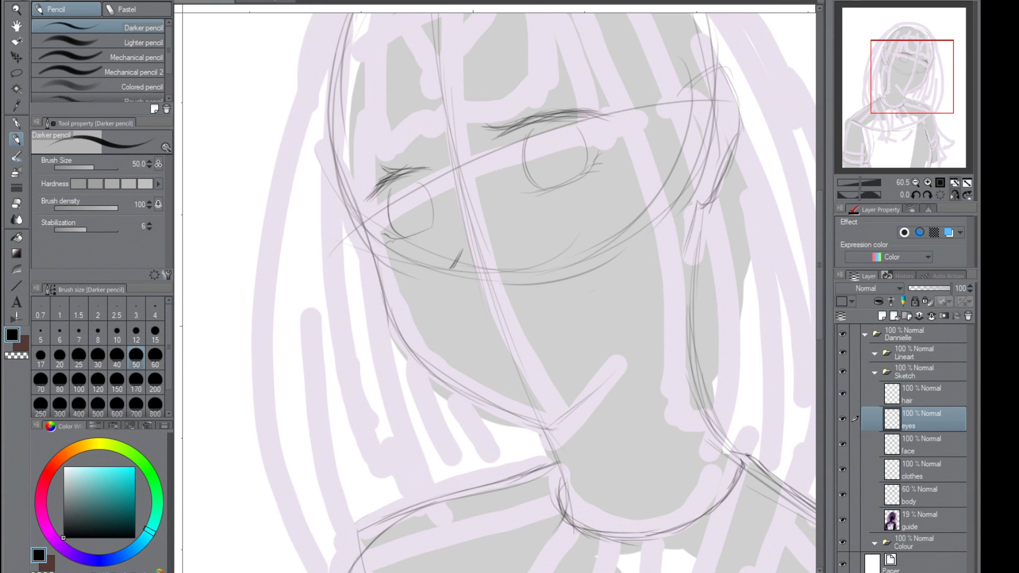
left_click_drag(409, 187, 392, 239)
key("h")
key("h")
key("h")
Try to draw pupils in both eyes and undo the strokes.
left_click_drag(435, 151, 436, 166)
left_click_drag(588, 204, 587, 218)
key("h")
key("ctrl+z")
key("ctrl+z")
key("ctrl+z")
key("h")
key("h")
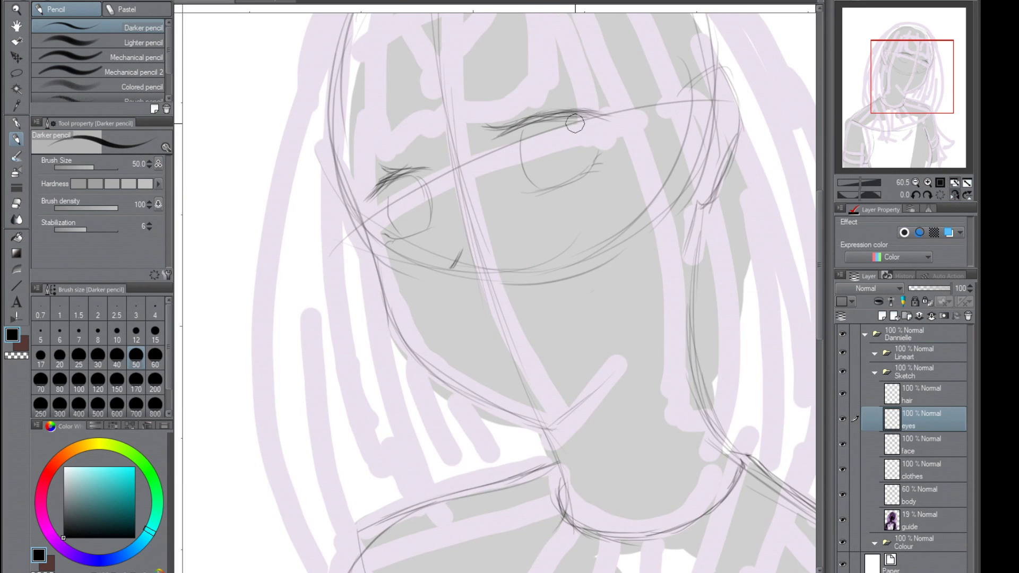
Complete the iris outlines and draw the pupils and lash shading in both eyes.
key("h")
key("h")
key("h")
key("h")
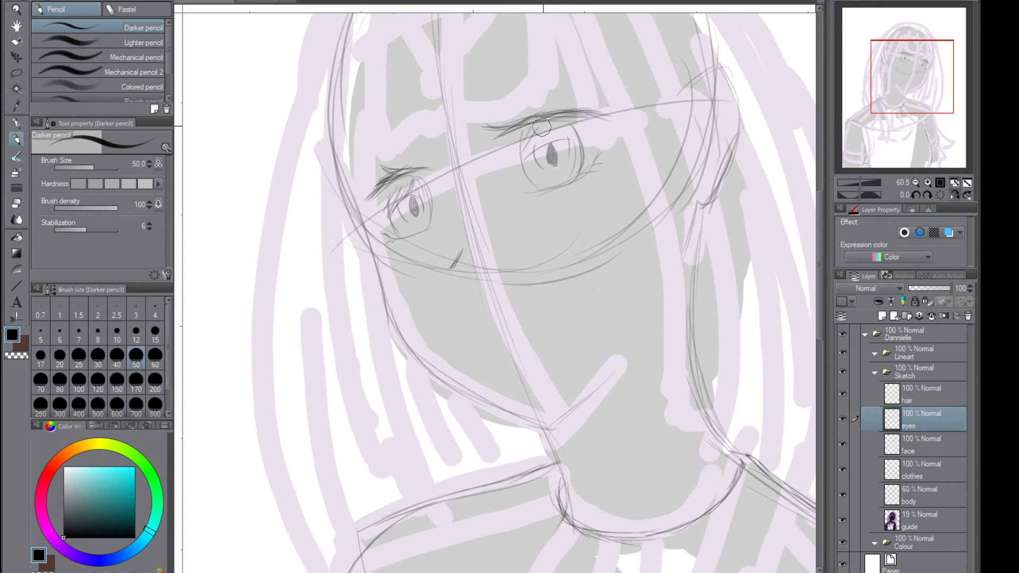
Add small highlights at the upper edge of both irises.
key("h")
left_click_drag(504, 324, 534, 325)
key("h")
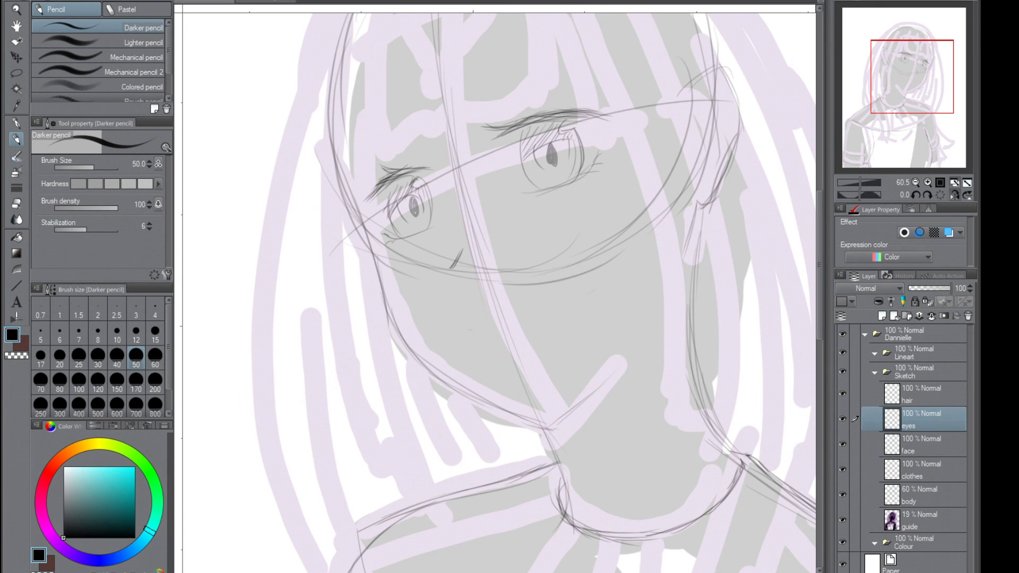
Sketch both eyebrows and the nose bridge on the face layer.
left_click_drag(546, 284, 623, 385)
key("alt+bracketleft")
key("h")
key("h")
scroll(619, 326, "down", 3)
key("h")
key("h")
left_click_drag(593, 354, 667, 313)
Erase the construction circle and centre line from the face on the body layer, and switch to the eyes layer.
left_click(926, 497)
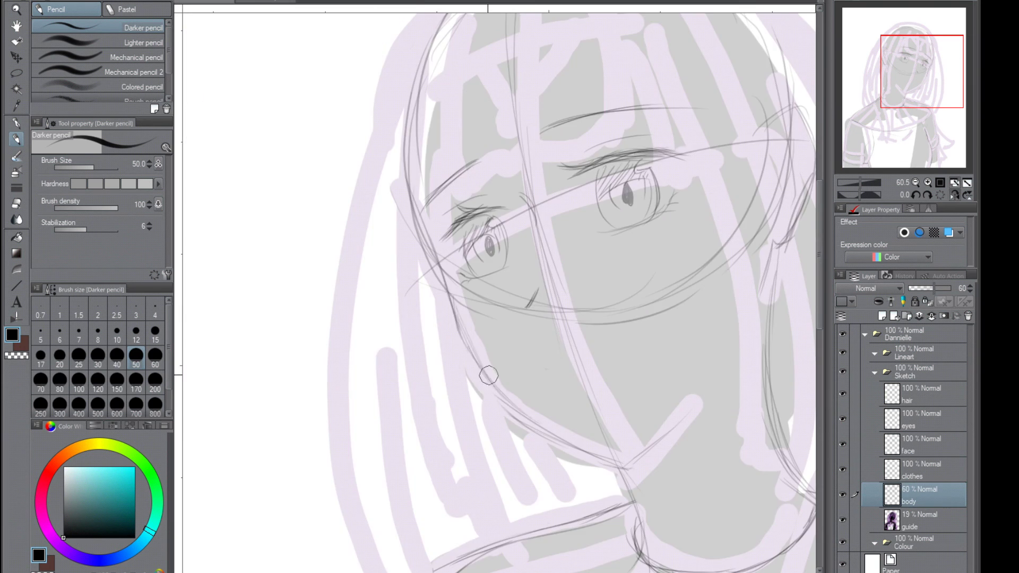
left_click_drag(923, 99, 917, 103)
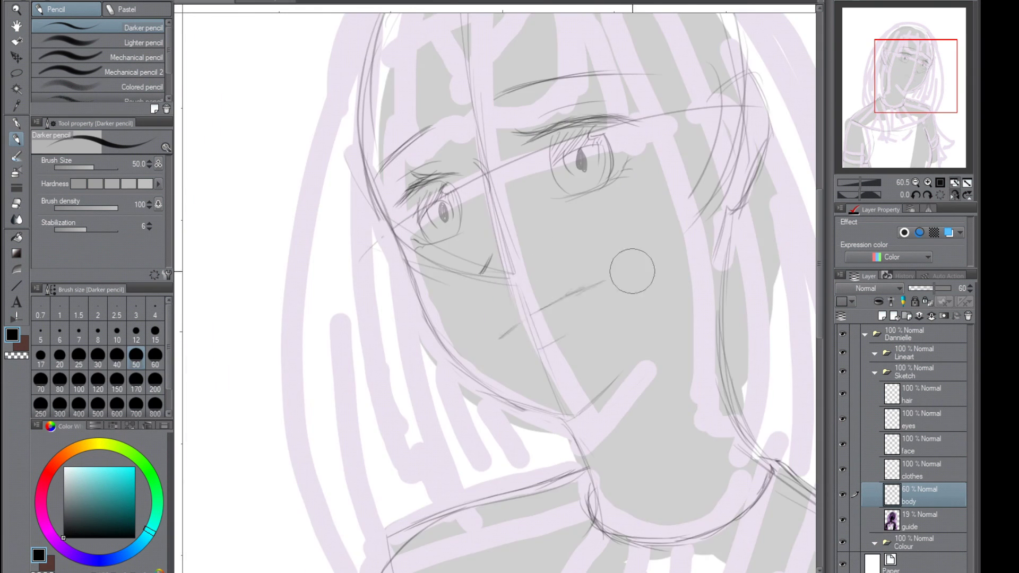
left_click(538, 231, "ctrl+shift")
left_click(539, 231, "ctrl+shift")
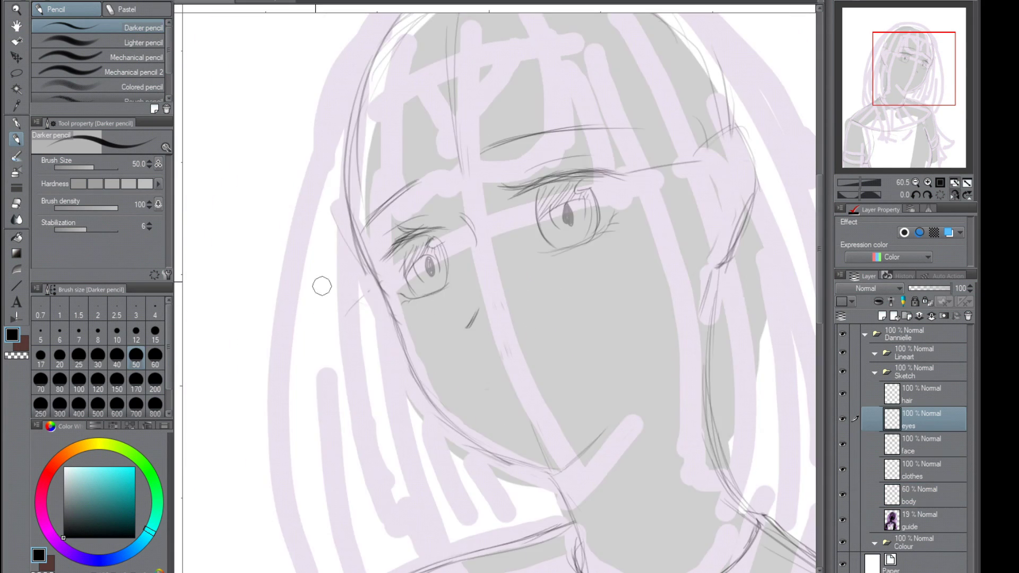
Transform the eyes on their layer and redraw the iris outlines and lines around both eyes.
key("m")
key("ctrl+t")
key("Return")
key("h")
key("h")
key("p")
key("h")
key("h")
left_click_drag(547, 197, 555, 255)
key("h")
left_click_drag(409, 206, 462, 183)
key("h")
Redraw the nose as a small curved mark and sketch a slightly smiling mouth with a short lower-lip line.
left_click_drag(464, 340, 485, 319)
key("h")
key("h")
key("h")
left_click_drag(589, 351, 489, 397)
key("h")
key("h")
left_click_drag(537, 316, 524, 332)
key("h")
key("h")
key("h")
Add short diagonal blush strokes on the cheeks beneath both eyes.
left_click(478, 200, "ctrl+shift")
key("h")
key("h")
key("h")
key("h")
left_click_drag(579, 242, 592, 278)
left_click_drag(410, 310, 422, 335)
left_click(711, 159, "ctrl+shift")
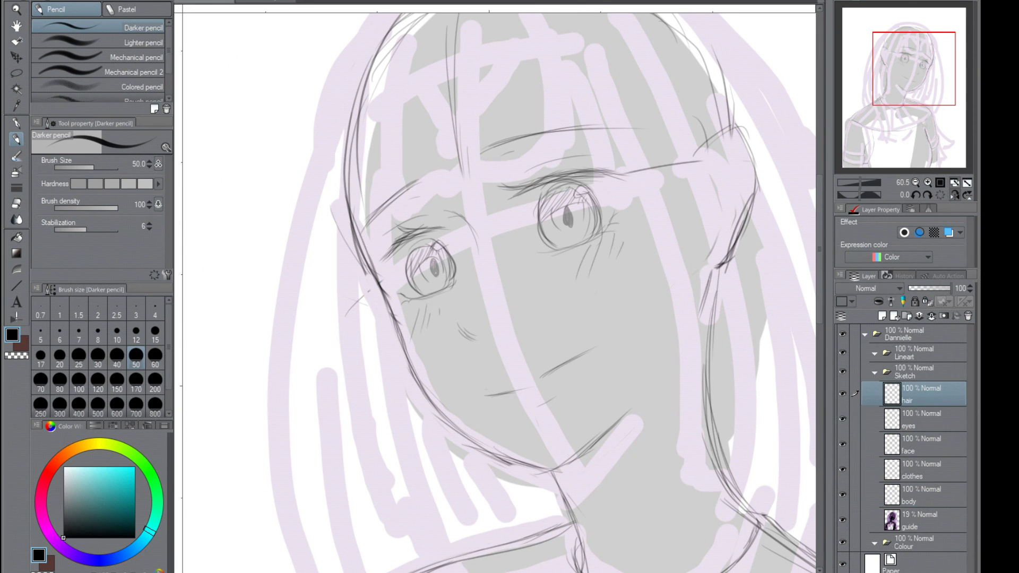
Sketch the inner folds of the visible ear.
key("h")
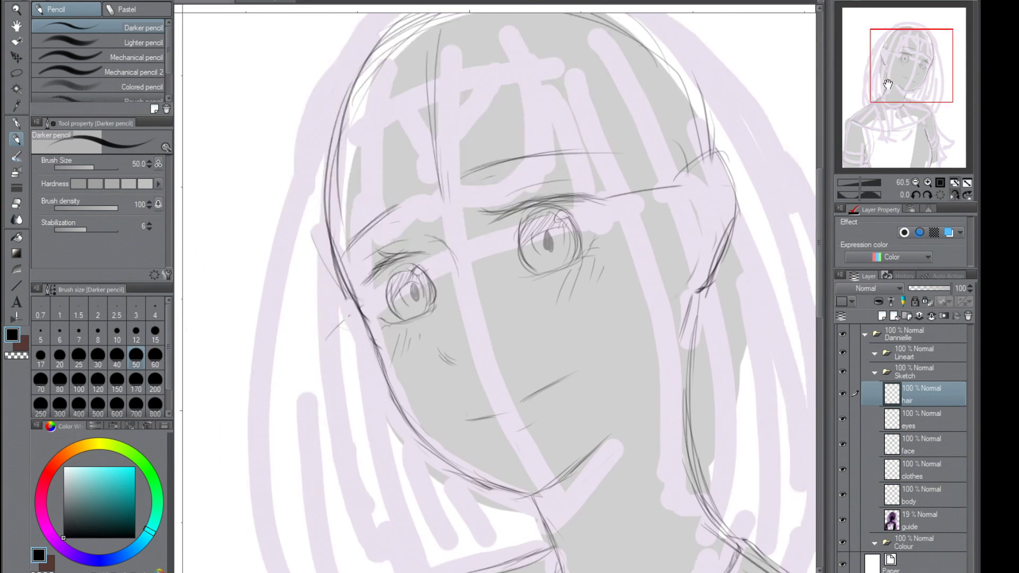
key("h")
left_click(712, 182, "ctrl+shift")
key("h")
key("h")
left_click_drag(723, 222, 758, 212)
left_click(716, 182, "ctrl+shift")
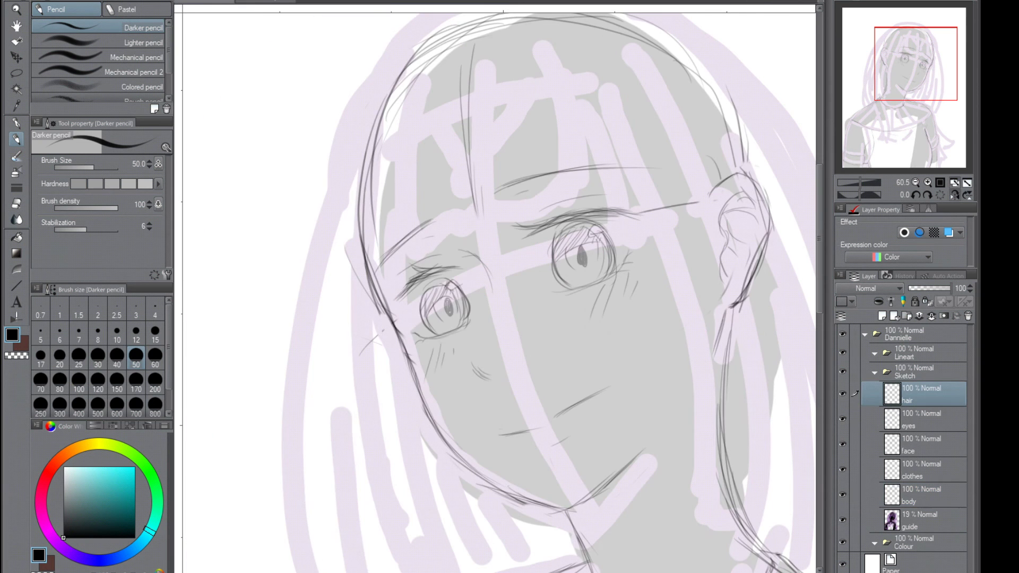
Merge the eyes into the face layer and lower the face, clothes and body layers to 50, 53 and 46 % opacity.
left_click(573, 403, "ctrl+shift")
key("ctrl+0")
scroll(750, 238, "up", 3)
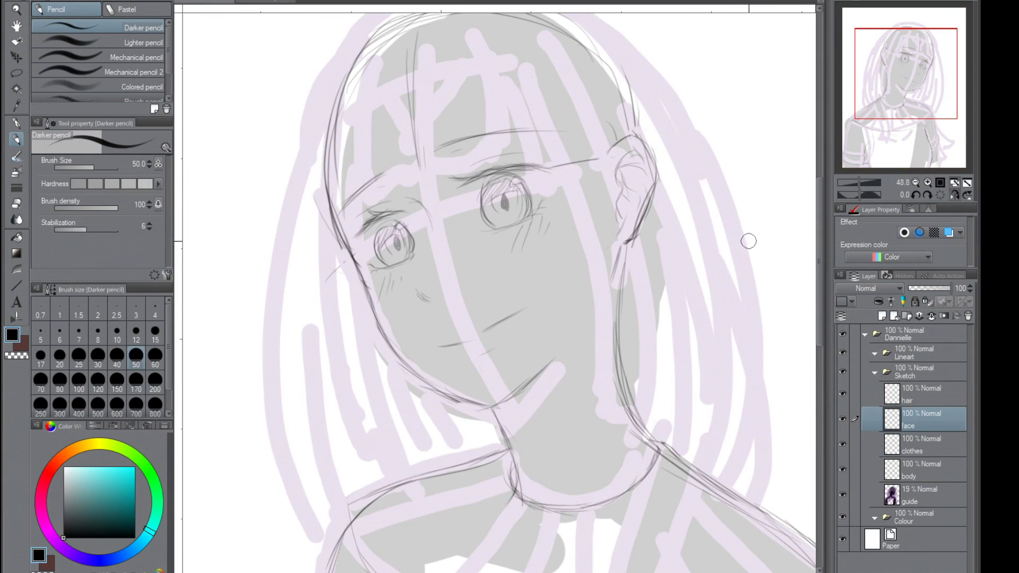
key("m")
left_click_drag(554, 263, 577, 234)
left_click(365, 284)
key("p")
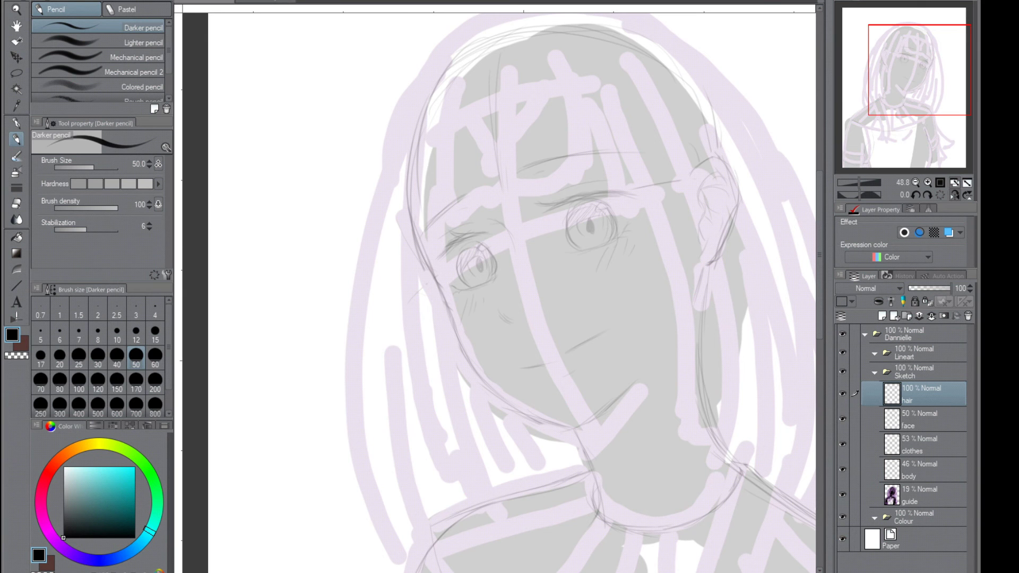
Sketch the bangs across the forehead and the front locks framing both sides of the face on the hair layer.
key("ctrl+0")
scroll(510, 286, "up", 3)
left_click_drag(409, 92, 426, 214)
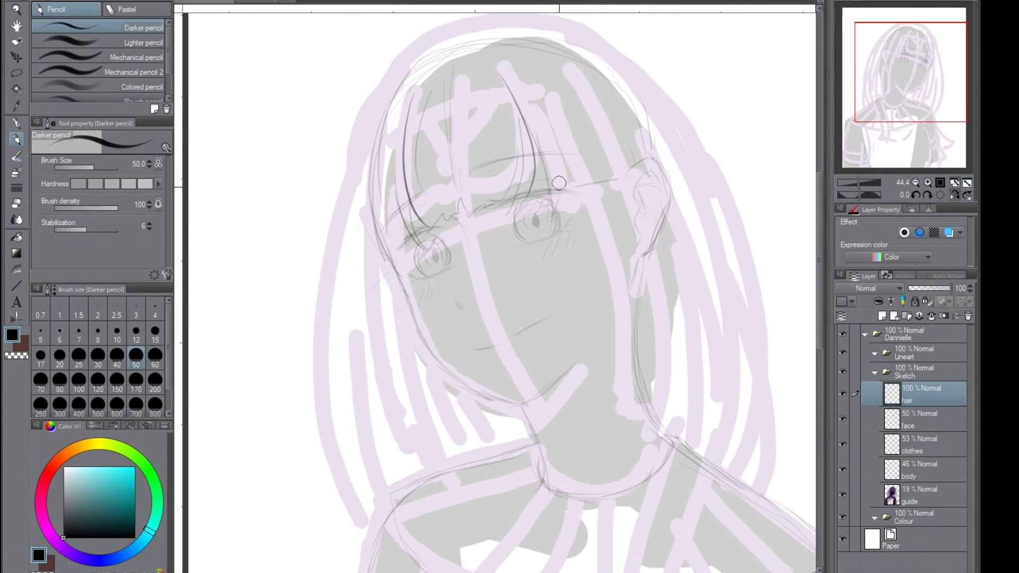
key("h")
left_click_drag(406, 207, 386, 456)
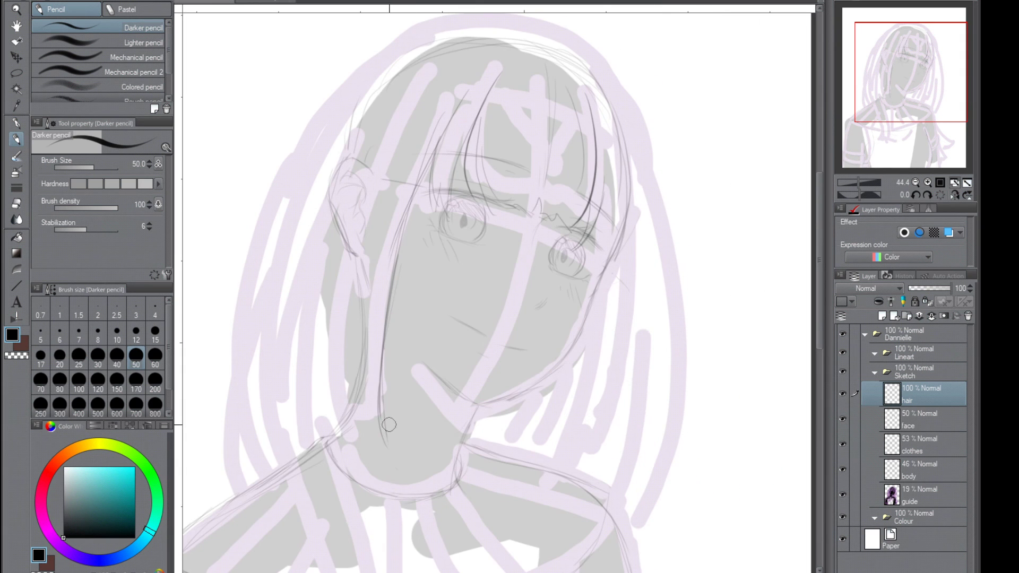
key("h")
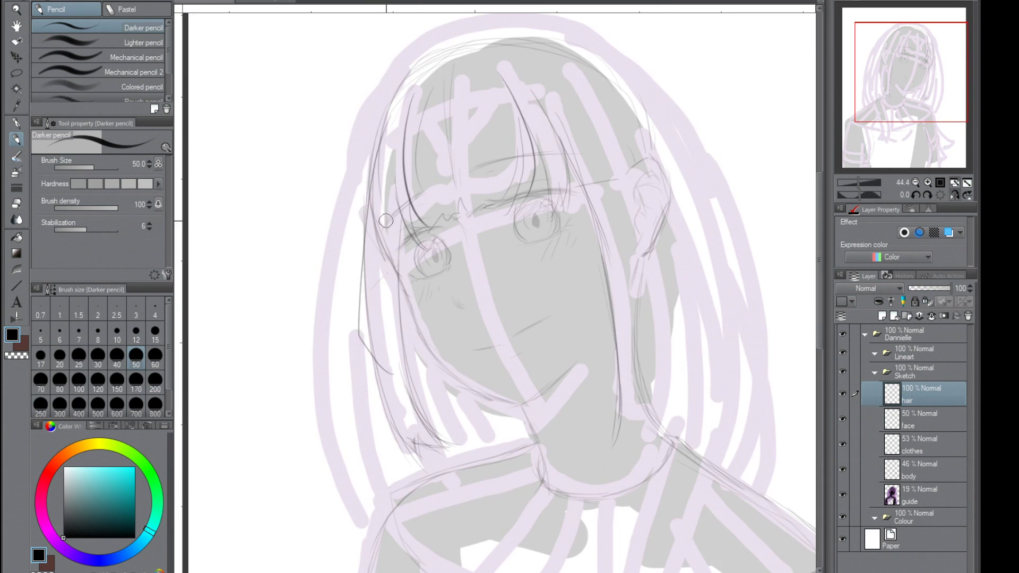
Add side strands beside the far cheek and behind the ear along the neck.
key("h")
left_click_drag(409, 74, 350, 419)
key("h")
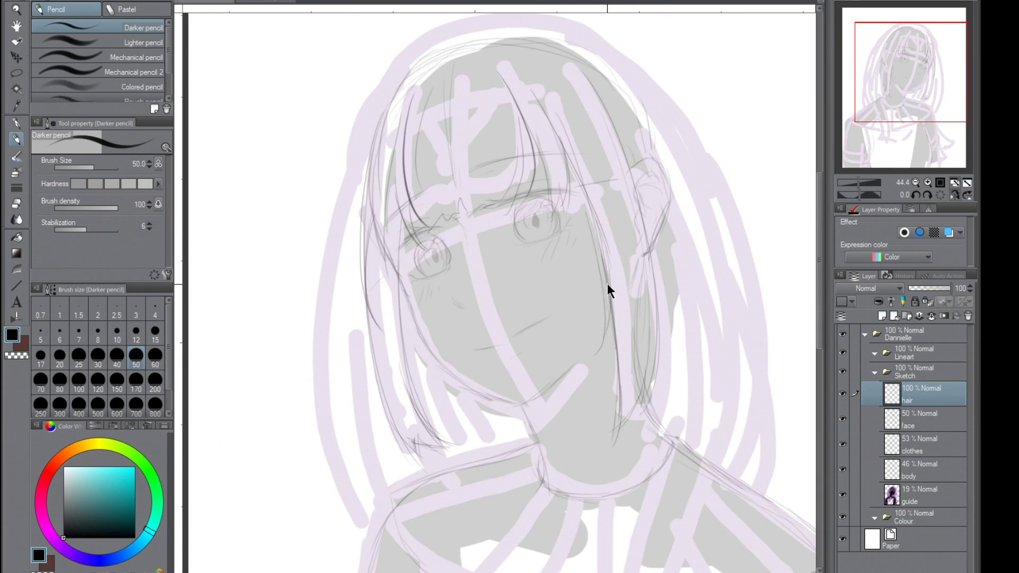
key("h")
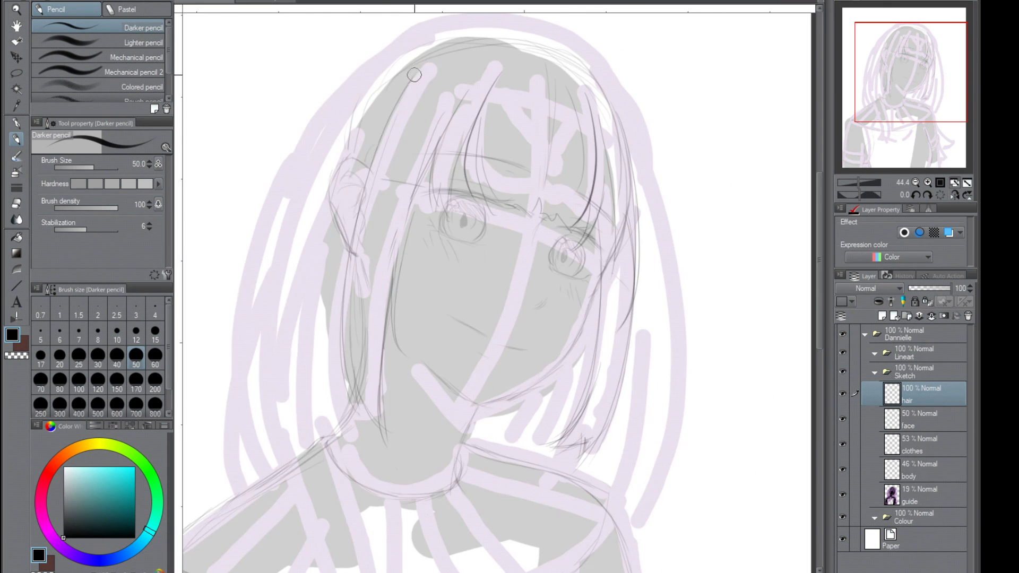
Sketch the outer hair contour from the crown down past both shoulders, following the guide.
key("h")
mouse_move(440, 34)
left_mouse_down()
mouse_move(319, 330)
mouse_move(314, 525)
left_mouse_up()
key("h")
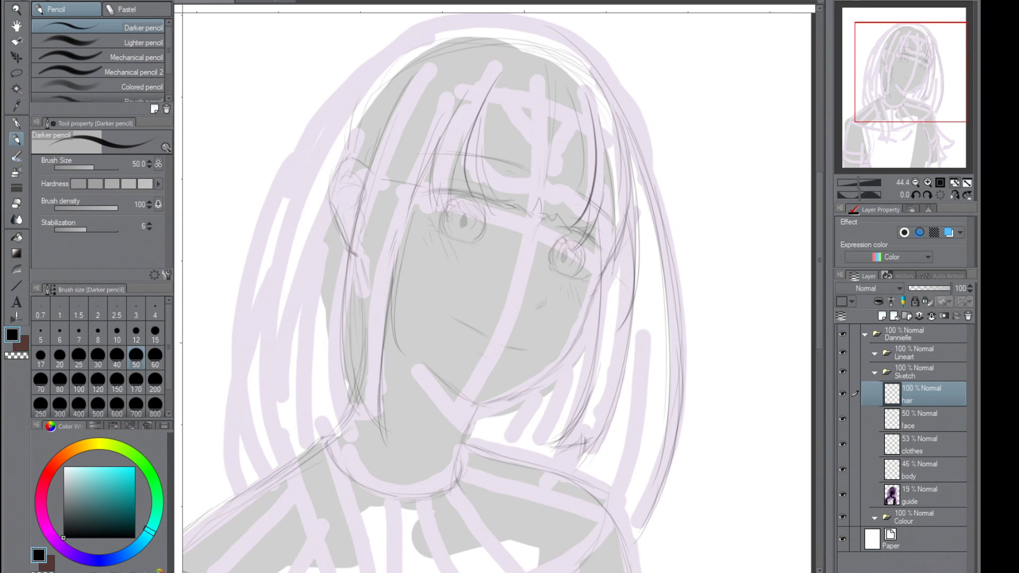
key("h")
left_click_drag(484, 504, 453, 372)
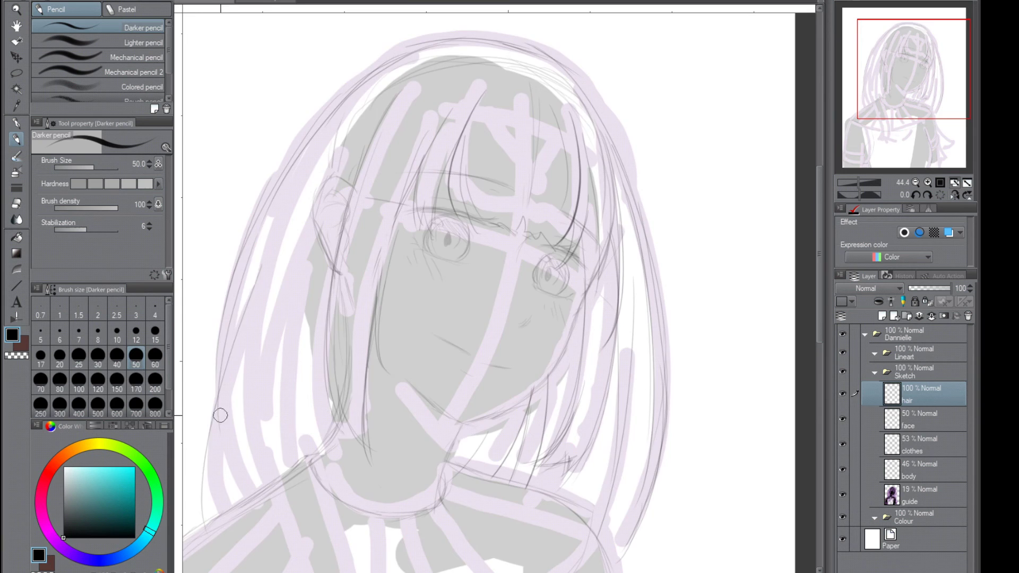
Sketch the long lock falling over the shoulder to the chest.
left_click_drag(928, 84, 907, 107)
key("h")
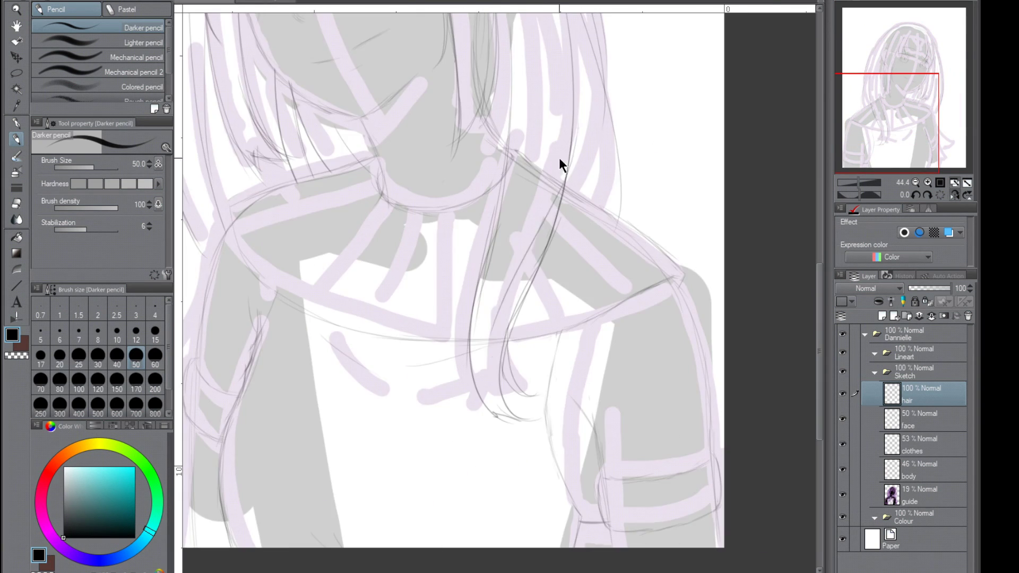
left_click_drag(557, 164, 418, 315)
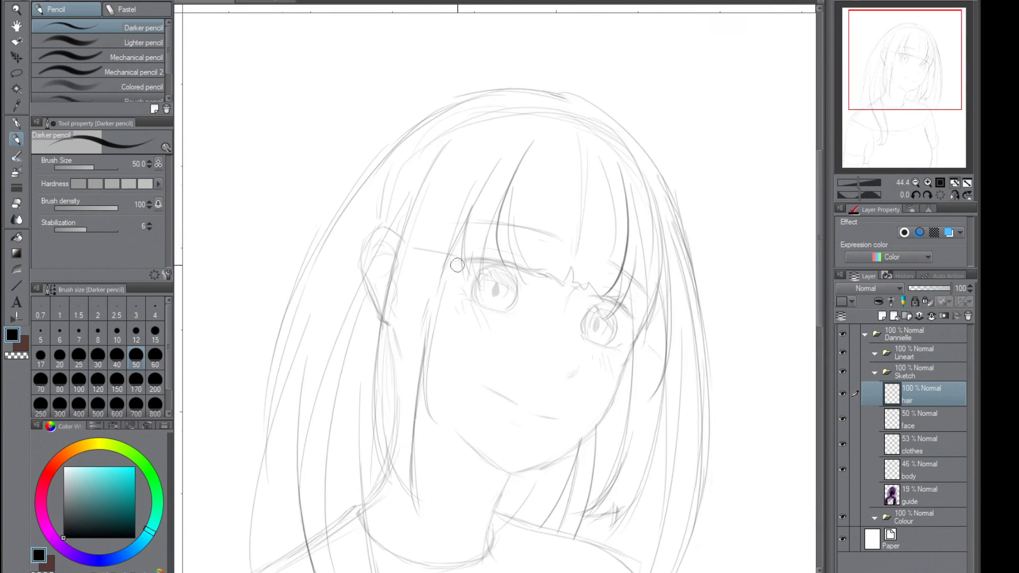
Hide the guide layer and restore the face, clothes and body sketch layers to 100 % opacity.
left_click(882, 125)
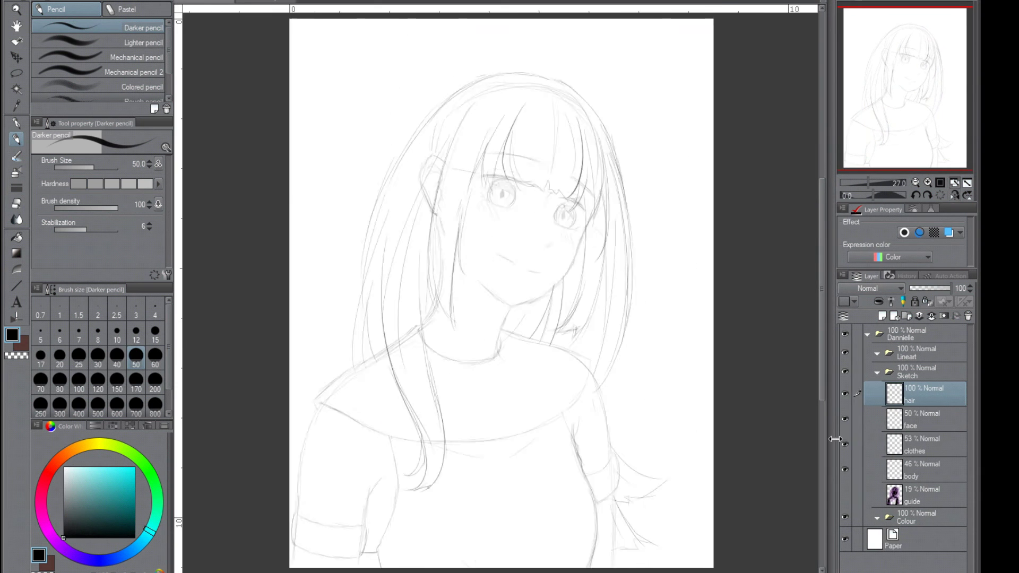
key("m")
left_click_drag(308, 90, 531, 329)
left_click(543, 333)
key("Escape")
left_click_drag(481, 108, 435, 310)
Remove the skull construction lines under the hair and the hair-covered part of the ear on the body layer, and reselect the hair layer.
left_click(925, 469)
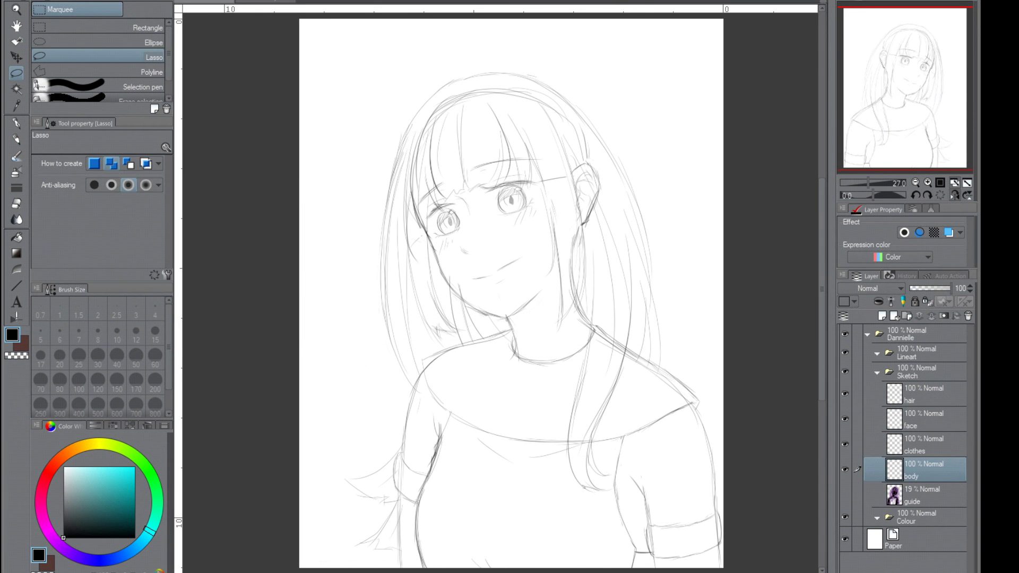
key("p")
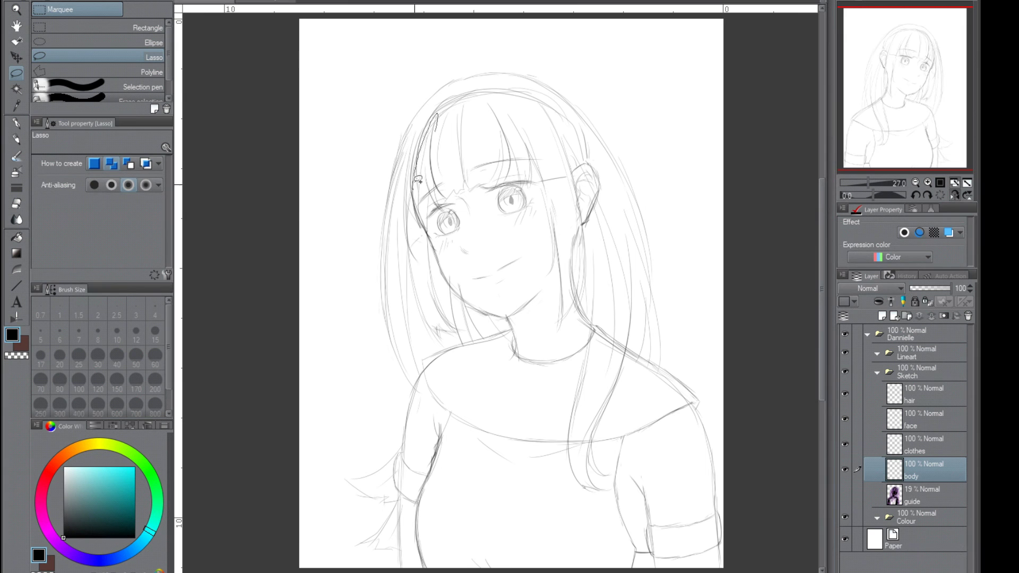
key("ctrl+z")
key("ctrl+z")
key("ctrl+z")
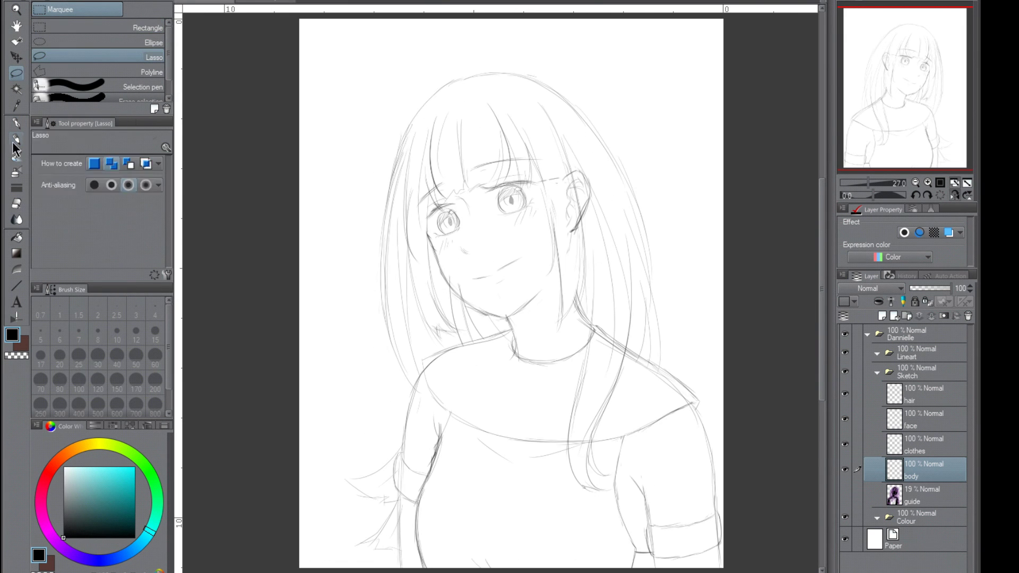
left_click(926, 393)
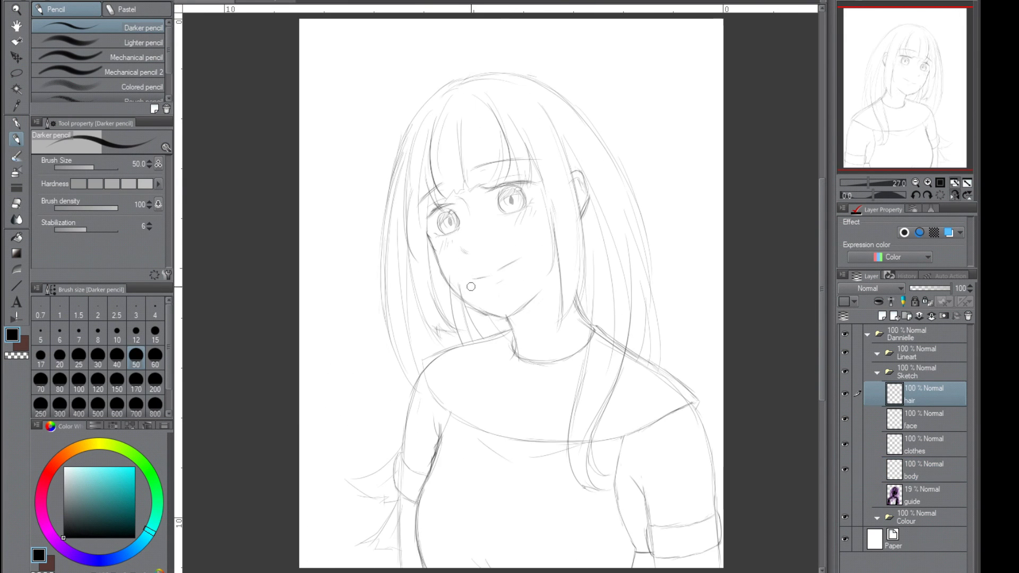
Show the guide at 7 % opacity, add a layer above clothes, and sketch radiating pleat lines on the collar.
key("h")
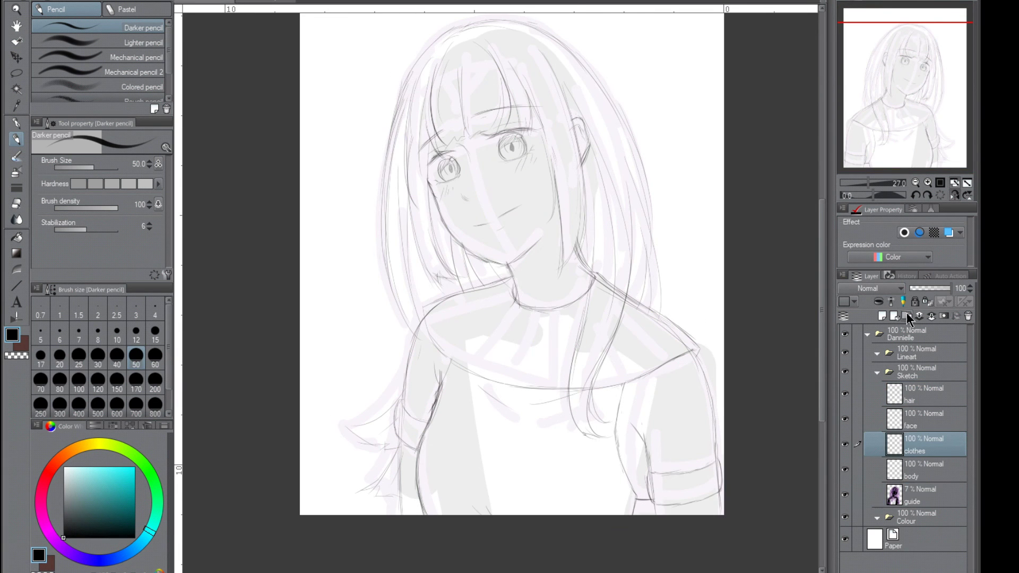
key("h")
key("h")
key("h")
key("h")
key("h")
key("h")
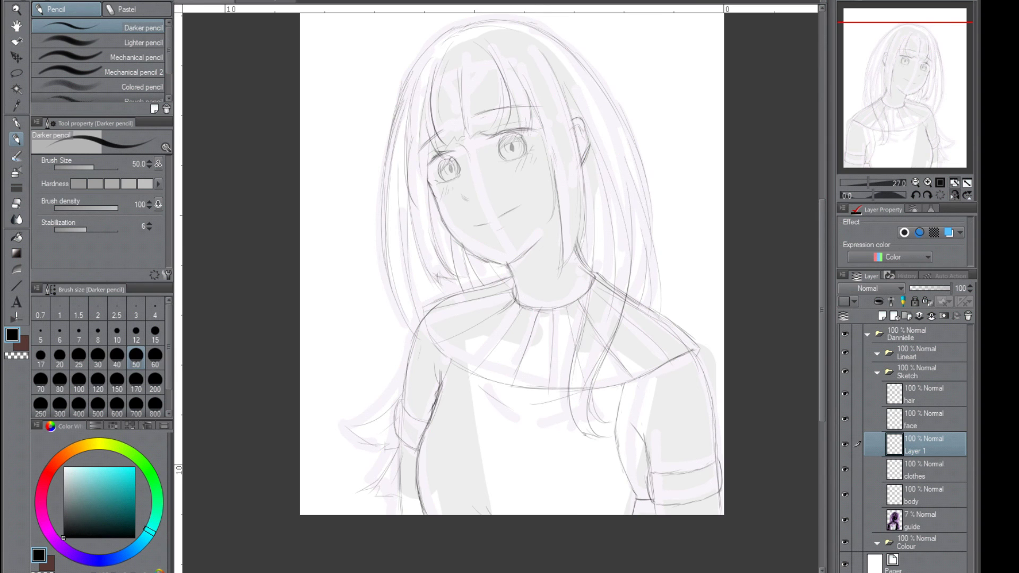
key("h")
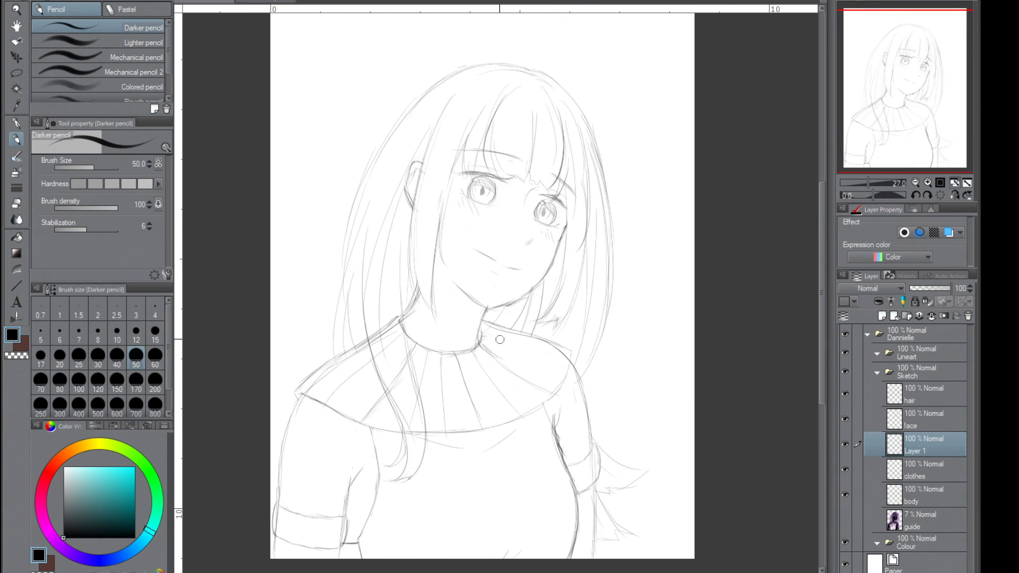
Tidy the overlapping collar and shoulder lines across the sketch layers, ending on the body layer.
left_click(934, 406)
key("h")
key("h")
key("h")
key("m")
left_click_drag(417, 201, 420, 197)
key("ctrl+d")
key("h")
key("h")
key("p")
key("alt+bracketleft")
key("alt+bracketleft")
key("alt+bracketleft")
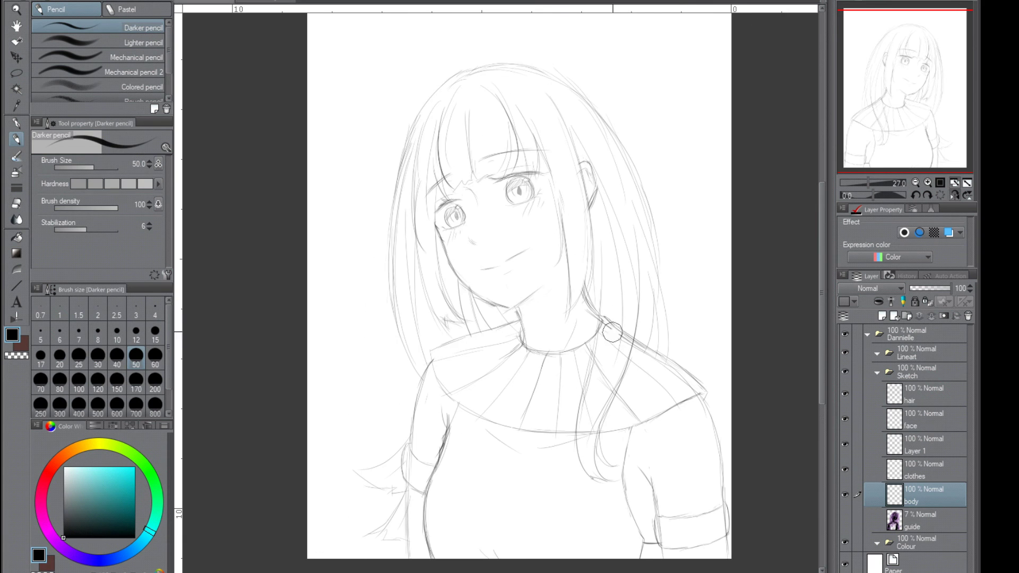
Fade the Sketch folder to 28 % and ink the jawline and chin on the lineart body layer with the G-Pen at size 120.
key("h")
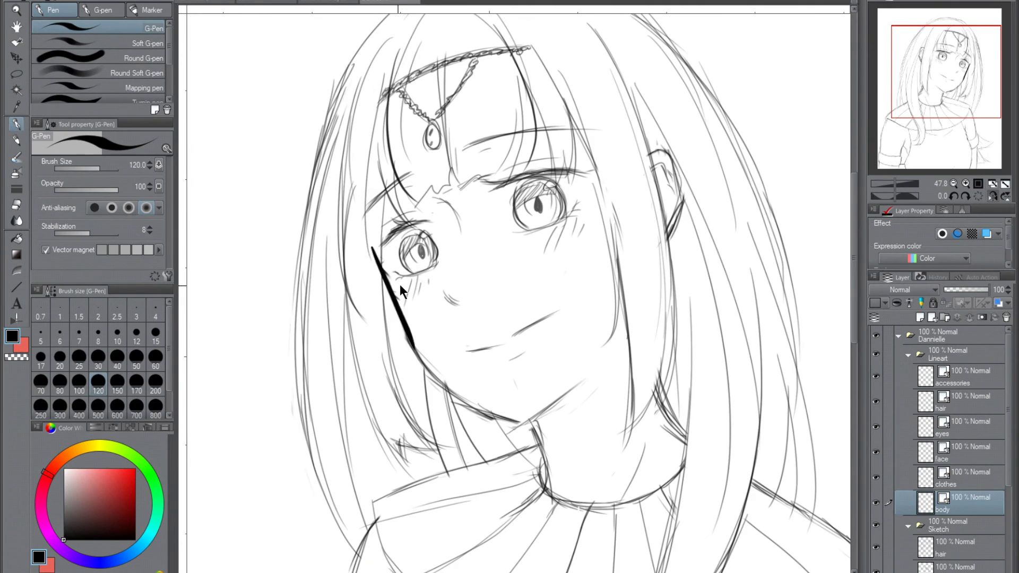
mouse_move(413, 294)
left_mouse_down()
mouse_move(405, 159)
mouse_move(423, 375)
mouse_move(514, 440)
left_mouse_up()
key("h")
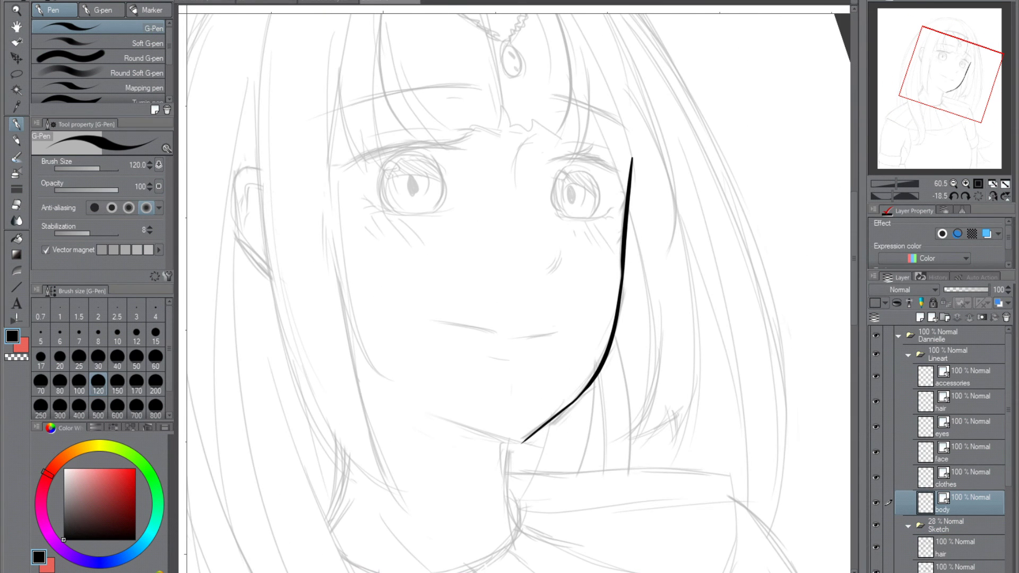
key("h")
left_click_drag(614, 409, 536, 440)
Ink the ear with its inner folds, both sides of the neck and the diagonal neck line.
left_click_drag(771, 171, 790, 243)
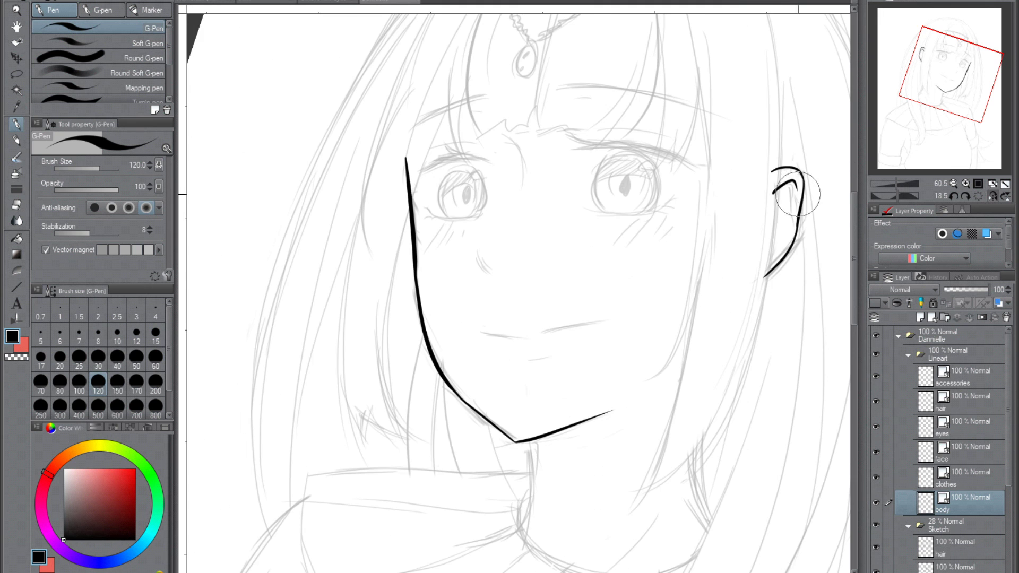
left_click_drag(467, 227, 477, 345)
left_click_drag(608, 266, 552, 353)
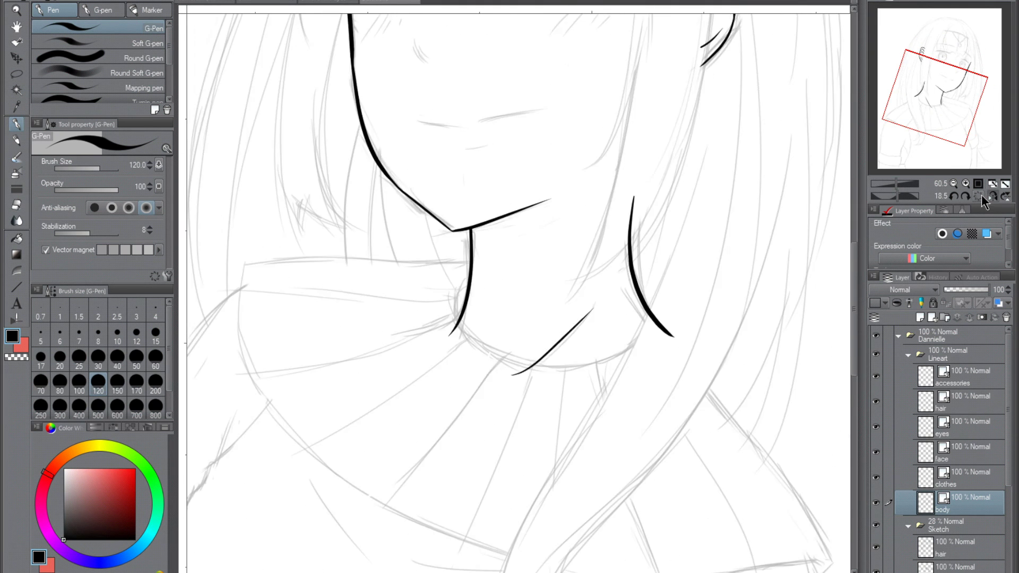
left_click_drag(616, 141, 679, 260)
left_click_drag(685, 260, 728, 188)
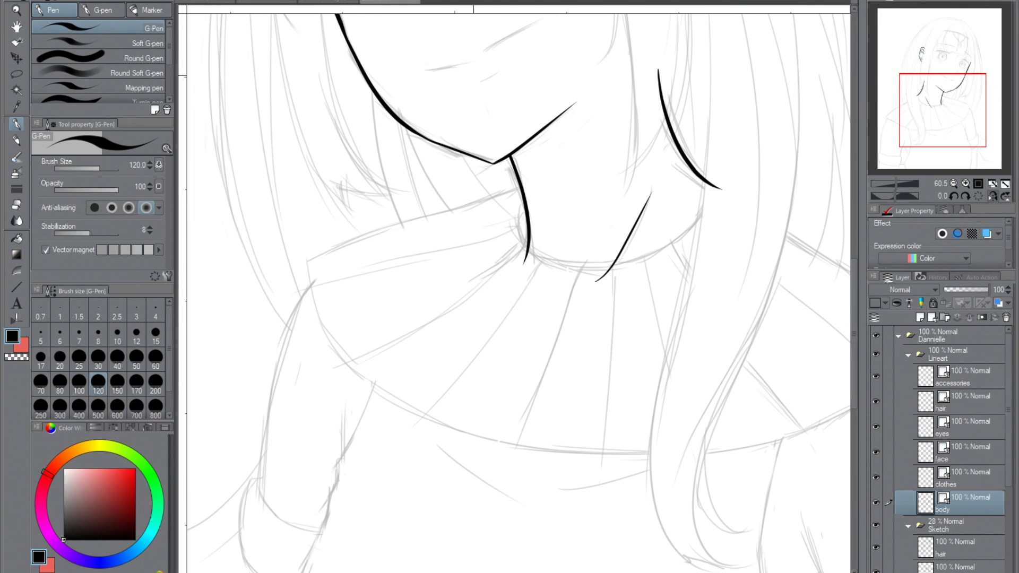
Ink the outer contours of both arms and the crossing armpit and inner-arm lines.
left_click_drag(943, 110, 954, 135)
mouse_move(414, 75)
left_mouse_down()
mouse_move(357, 228)
mouse_move(350, 557)
left_mouse_up()
left_click_drag(944, 129, 889, 134)
left_click_drag(457, 103, 387, 263)
key("h")
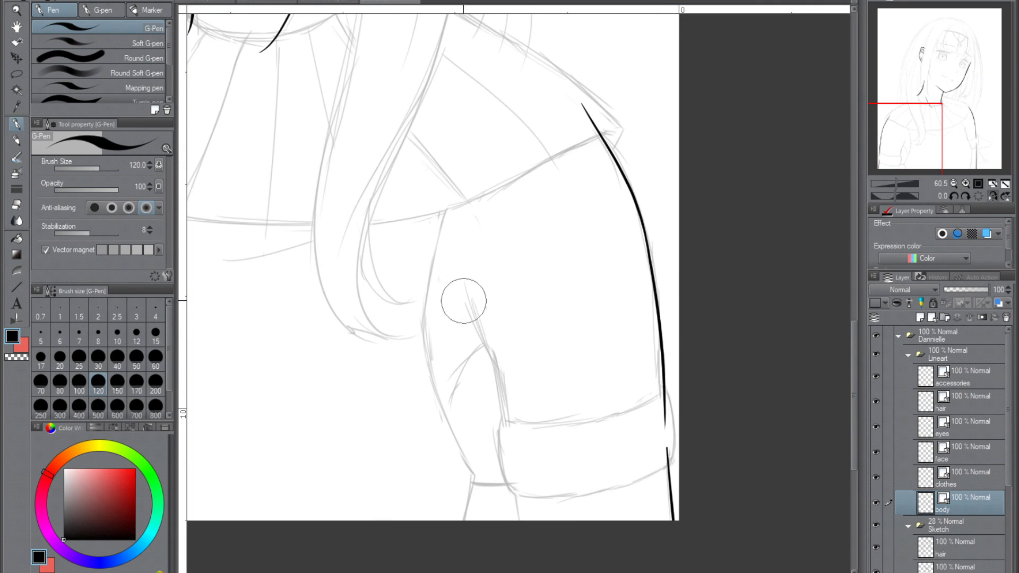
key("ctrl+z")
left_click_drag(491, 365, 506, 464)
left_click_drag(500, 333, 455, 395)
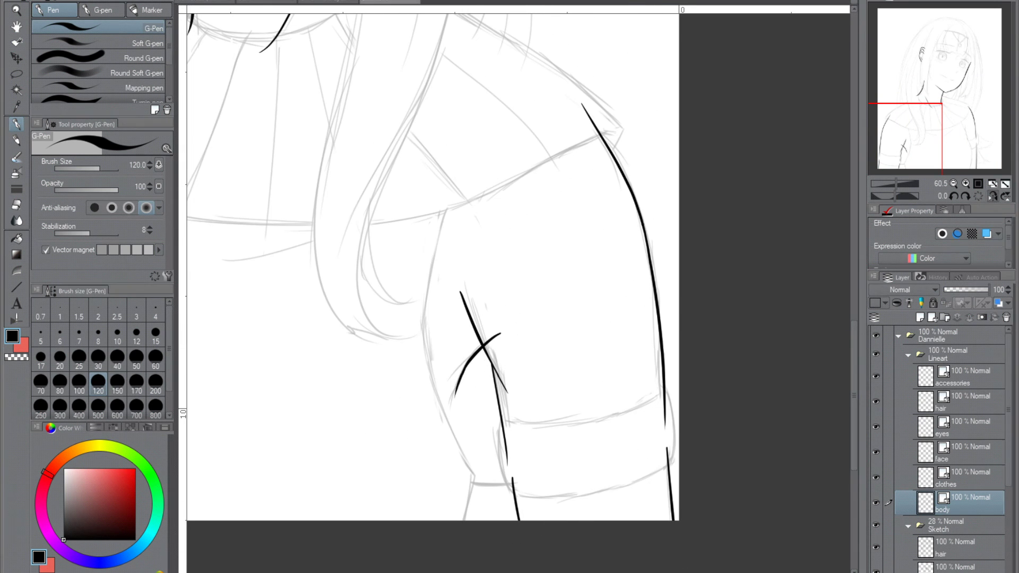
Ink the nose bridge, nose tip, mouth and lower-lip line, and select the lineart face layer.
scroll(509, 348, "up", 10)
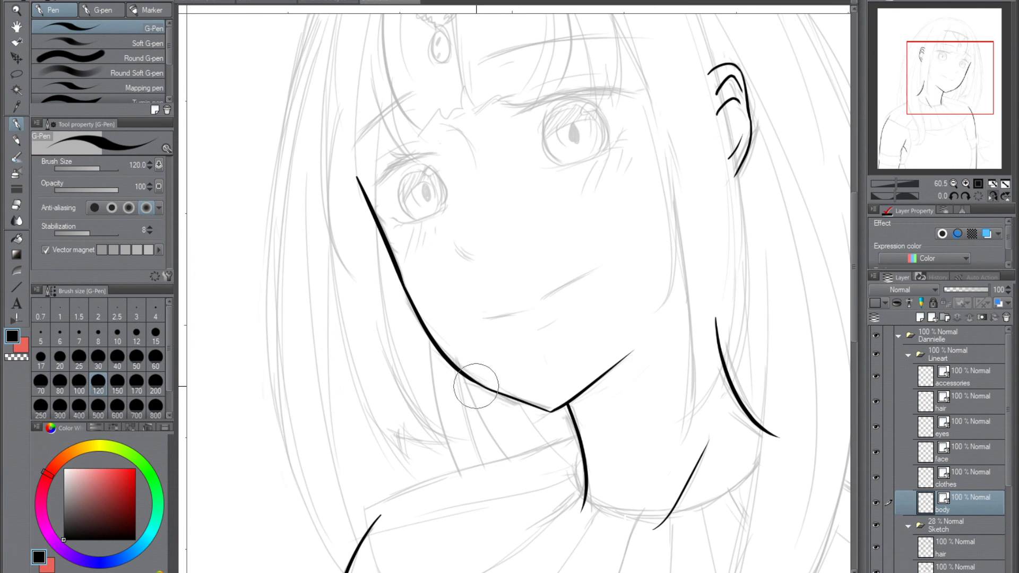
left_click_drag(445, 125, 475, 162)
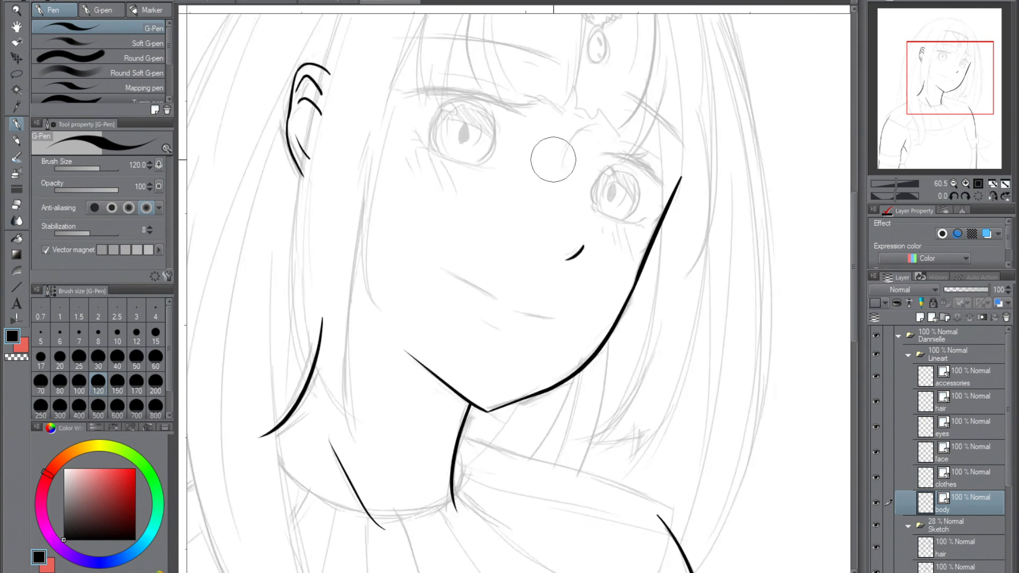
left_click_drag(455, 245, 471, 260)
mouse_move(596, 262)
left_mouse_down()
mouse_move(523, 309)
mouse_move(523, 333)
left_mouse_up()
left_click(876, 525)
left_click(876, 524)
left_click(960, 451)
Ink thick upper lash lines over both eyes on the face layer, building them up with overlapping strokes.
scroll(514, 103, "up", 2)
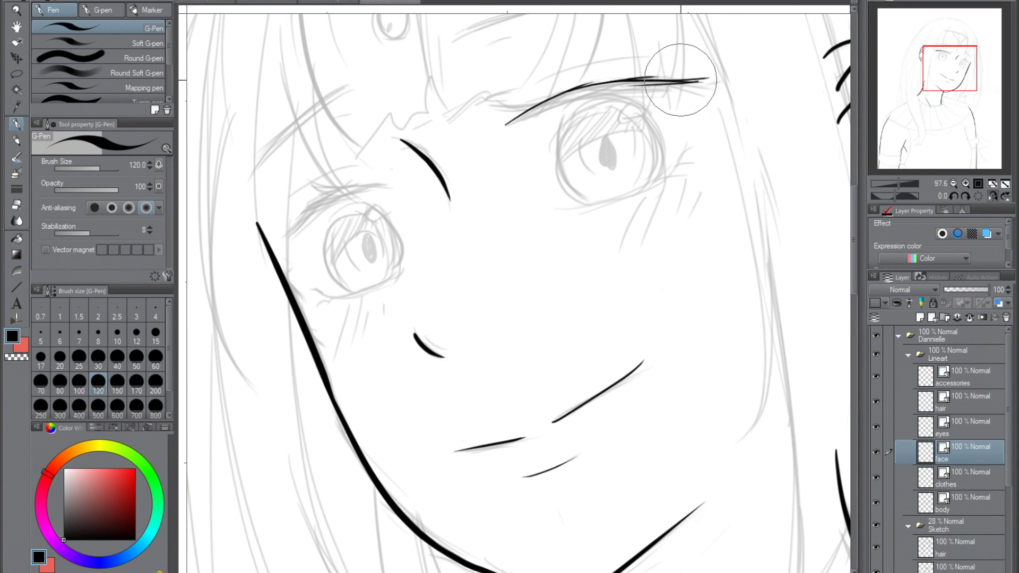
key("h")
left_click_drag(734, 223, 652, 191)
key("h")
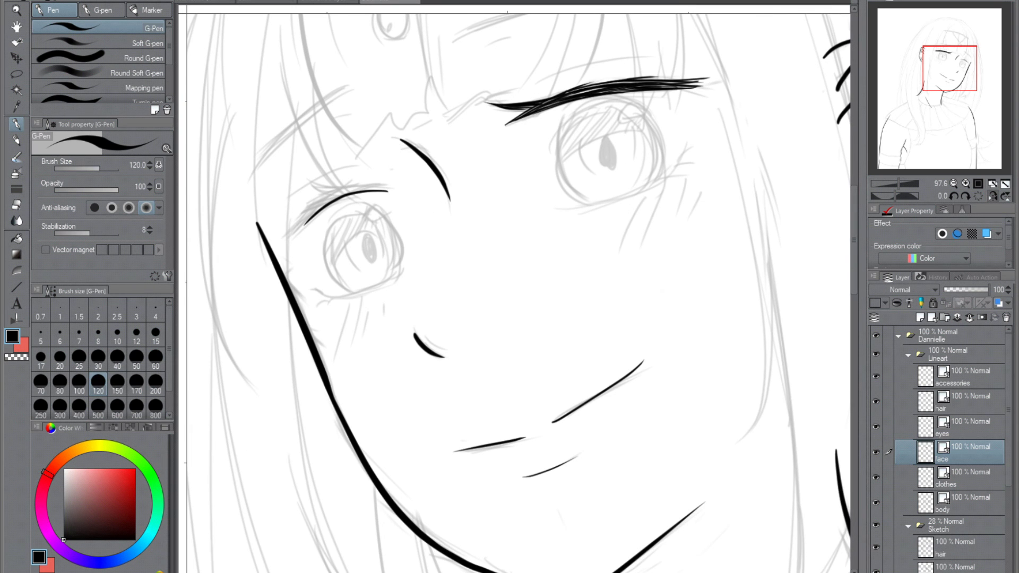
key("h")
key("h")
left_click_drag(353, 198, 275, 245)
key("h")
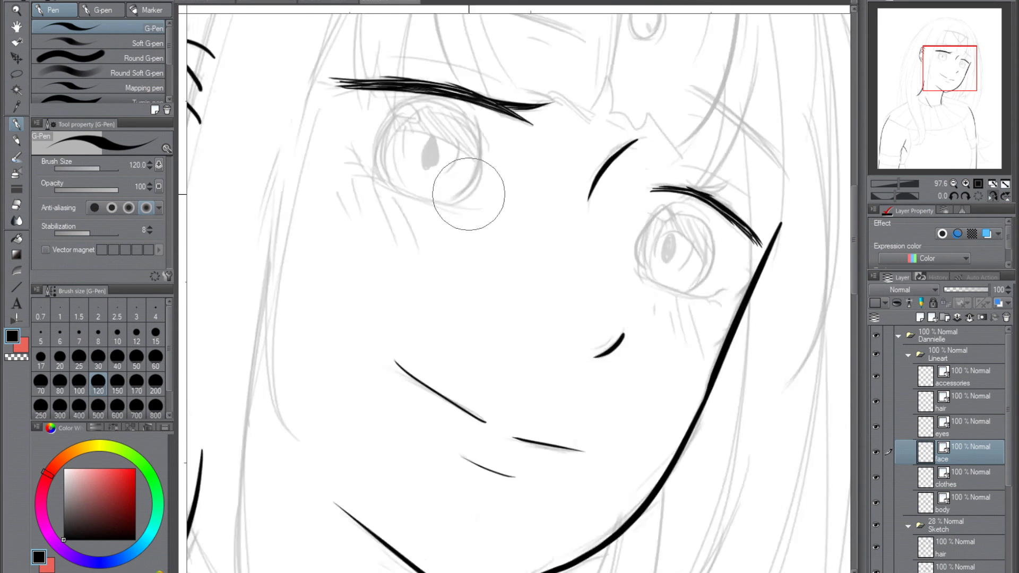
Ink the lower lash lines of both eyes on the face layer, adding small lashes at the outer corners.
key("h")
left_click_drag(666, 176, 565, 209)
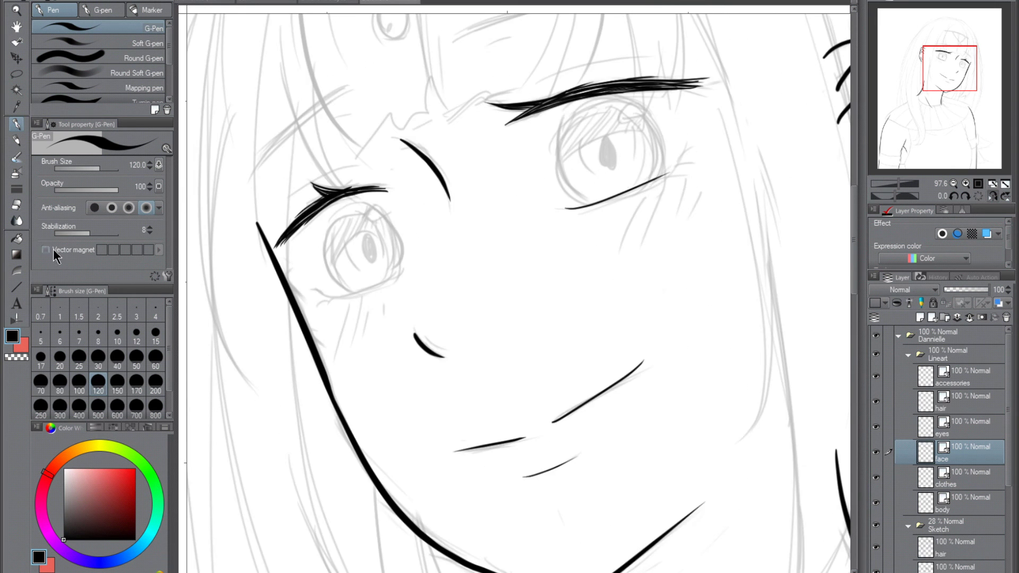
left_click(875, 525)
left_click_drag(692, 152, 673, 168)
left_click(875, 525)
key("h")
left_click_drag(725, 297, 635, 271)
key("h")
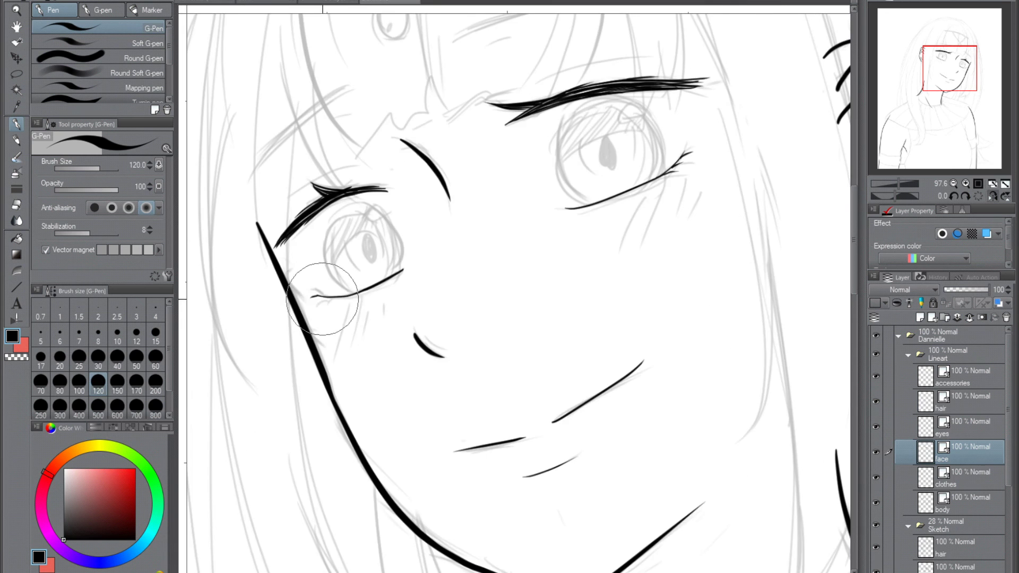
Ink short slanted blush hatching on both cheeks below the eyes.
left_click(955, 503)
left_click_drag(656, 190, 635, 243)
key("h")
left_click_drag(690, 297, 674, 345)
key("h")
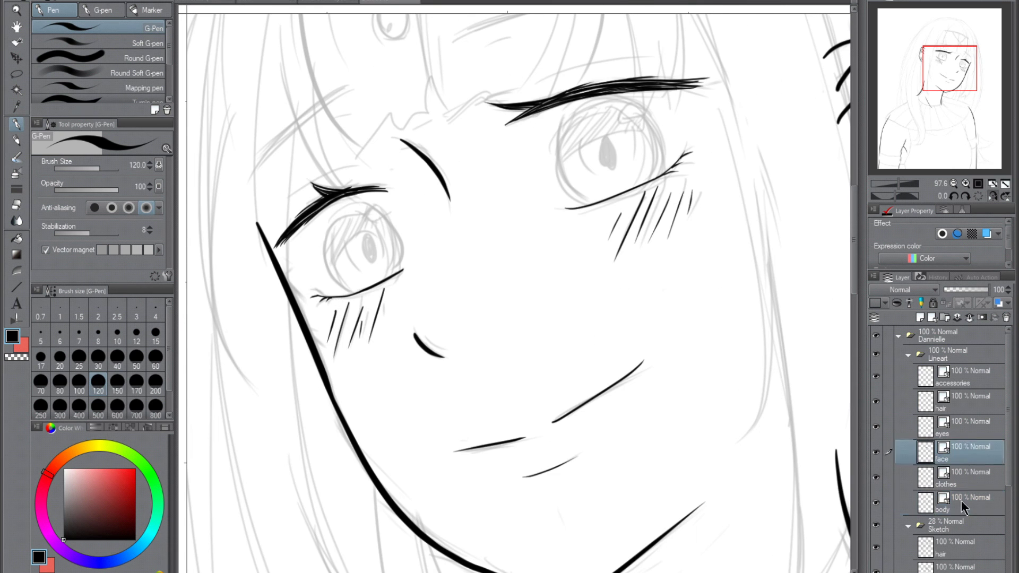
Ink thin eyelid creases above both lash lines and tapered eyebrow outlines on the face.
left_click_drag(350, 175, 347, 243)
left_click_drag(528, 151, 645, 127)
left_click_drag(274, 265, 350, 239)
left_click_drag(325, 185, 344, 181)
key("alt+]")
key("alt+]")
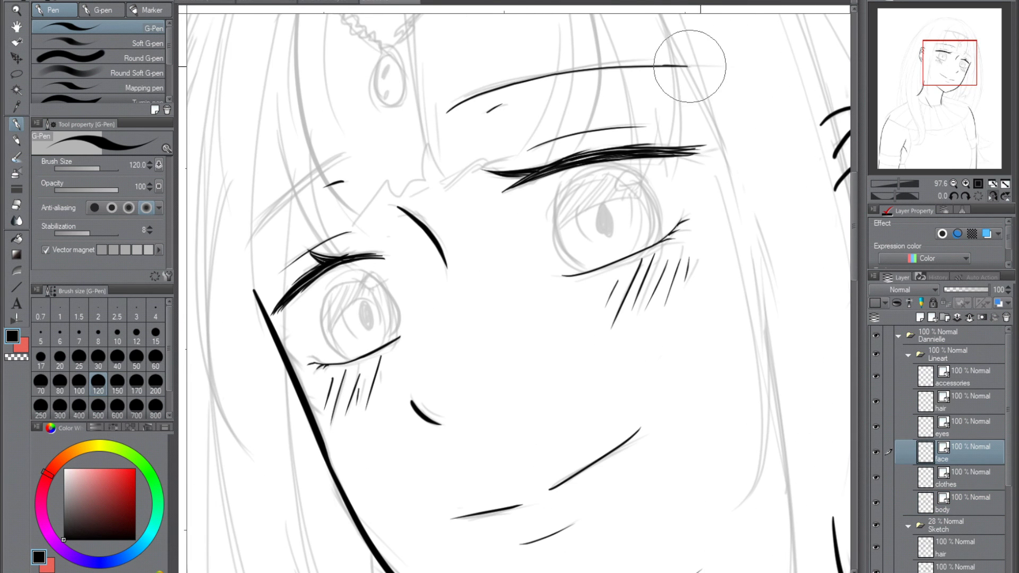
left_click_drag(511, 59, 430, 132)
key("h")
left_click_drag(894, 196, 882, 196)
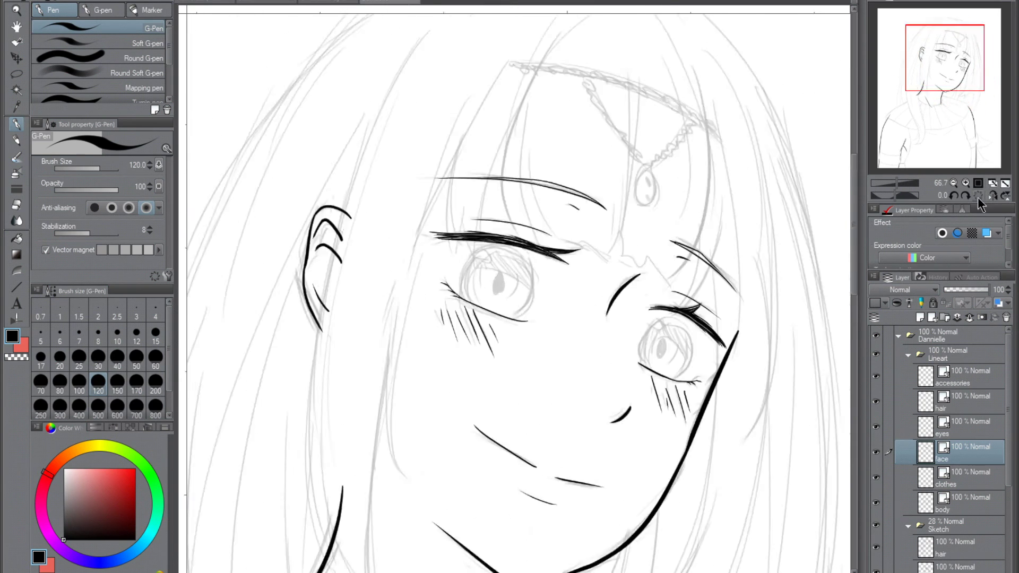
Ink the round iris outlines of both eyes on the lineart eyes layer.
scroll(479, 266, "up", 2)
key("alt+]")
scroll(480, 267, "up", 1)
left_click_drag(512, 172, 533, 253)
key("h")
key("h")
key("e")
key("p")
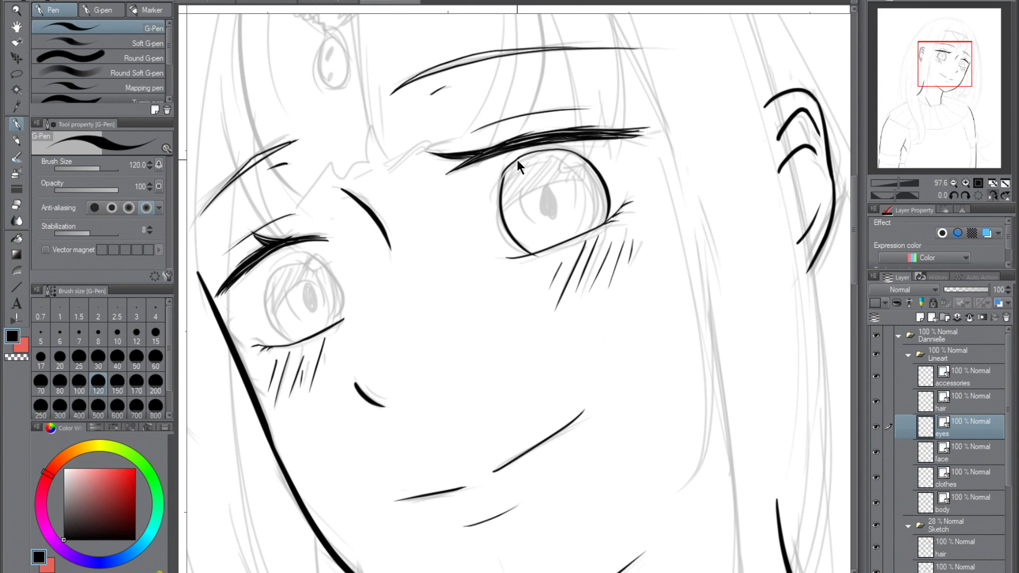
left_click_drag(318, 253, 342, 318)
key("h")
key("h")
key("h")
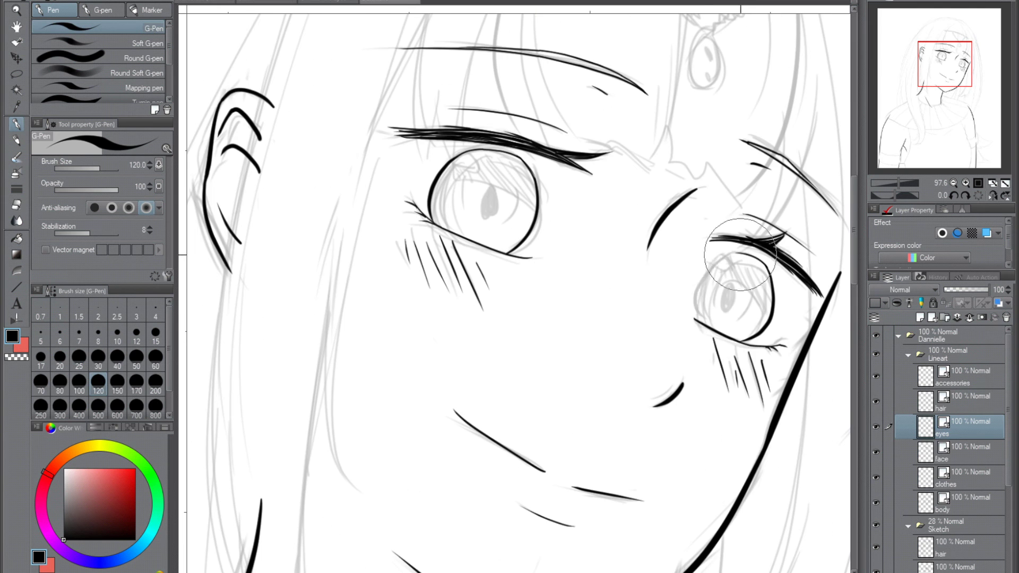
key("h")
Ink the curved neckline of the collar around the base of the neck on the lineart clothes layer.
scroll(727, 291, "down", 5)
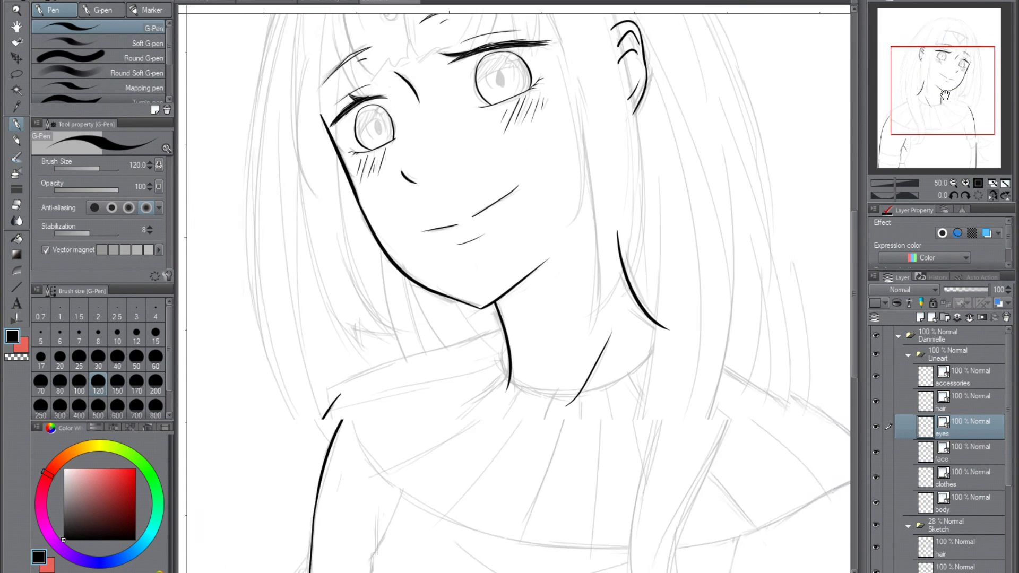
left_click(970, 478)
scroll(620, 277, "up", 3)
key("ctrl+z")
left_click_drag(614, 275, 662, 289)
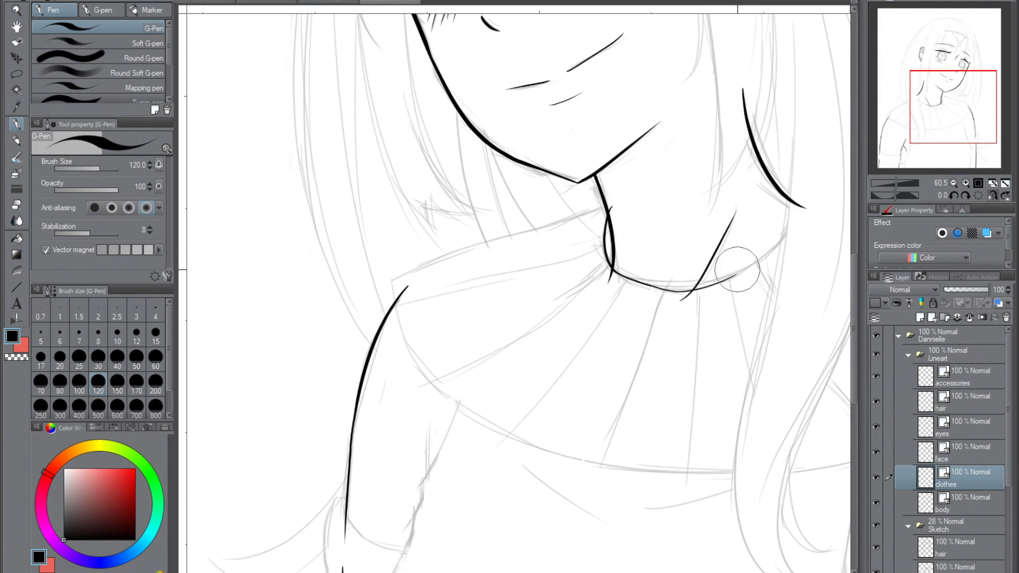
left_click_drag(740, 269, 797, 219)
Ink the collar's shoulder edges, folded corners and long curved lower hem.
left_click(911, 197)
mouse_move(441, 183)
left_mouse_down()
mouse_move(470, 350)
mouse_move(511, 288)
mouse_move(511, 412)
mouse_move(485, 363)
left_mouse_up()
left_click_drag(467, 500, 471, 107)
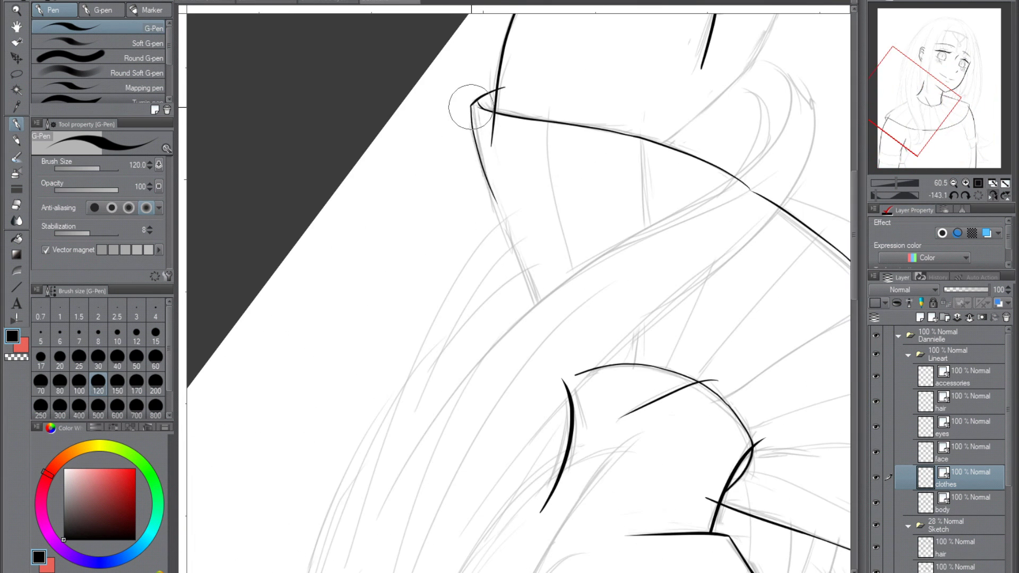
key("@")
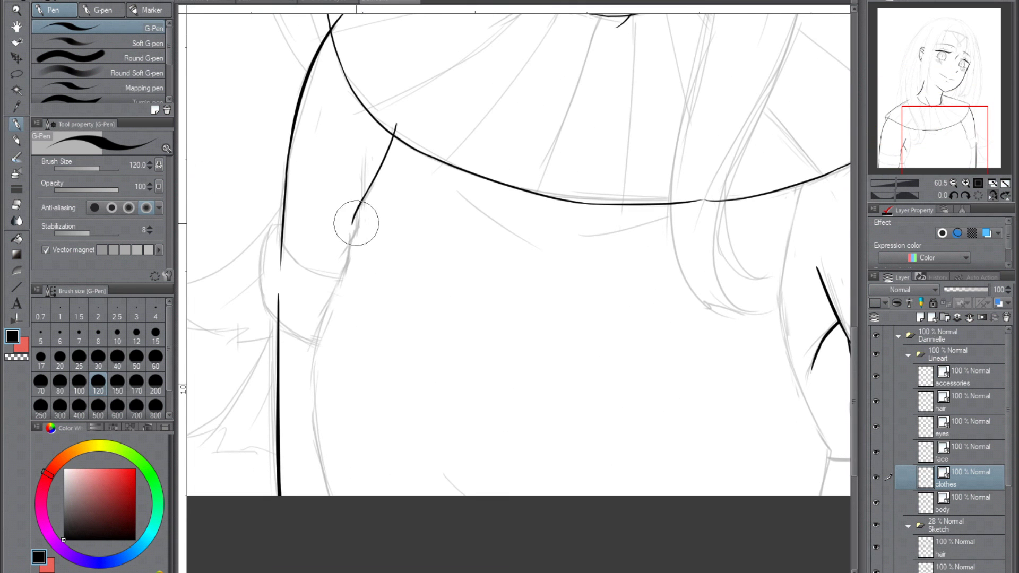
Ink both sides of the top below the collar and the light fold lines across the chest.
left_click_drag(315, 455, 444, 382)
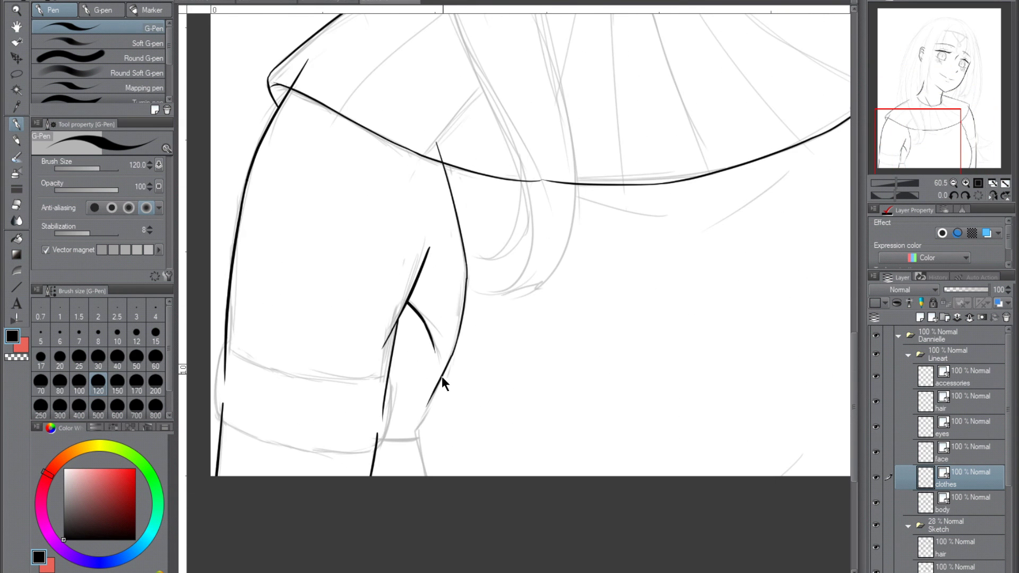
left_click_drag(410, 438, 584, 249)
key("ctrl+0")
scroll(635, 310, "up", 3)
Ink the wide bands around both upper arms on the lineart accessories layer.
left_click(934, 376)
mouse_move(318, 383)
left_mouse_down()
mouse_move(260, 352)
mouse_move(183, 330)
left_mouse_up()
left_click_drag(637, 345, 682, 371)
left_click_drag(695, 456, 690, 403)
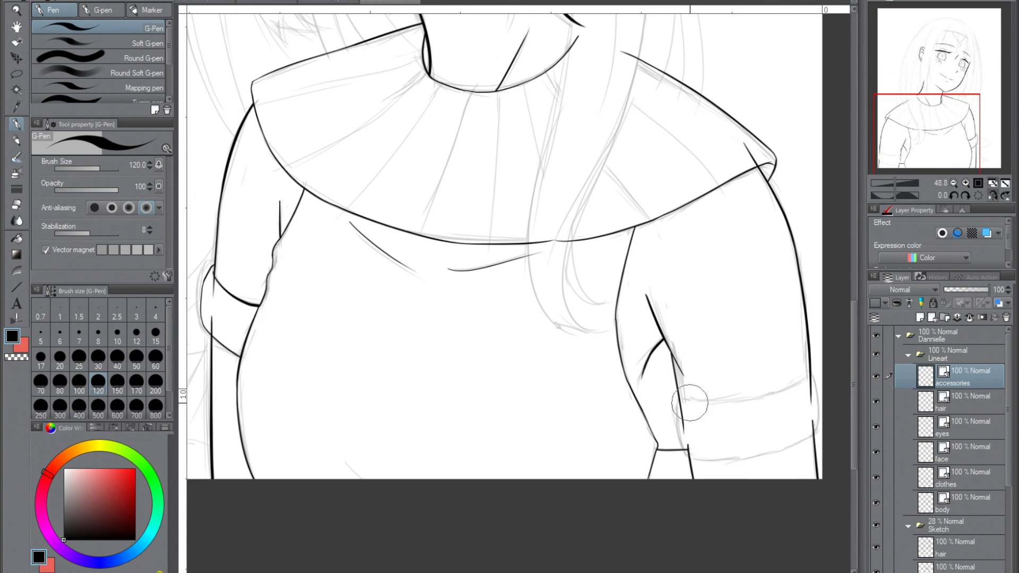
key("h")
left_click_drag(896, 197, 906, 196)
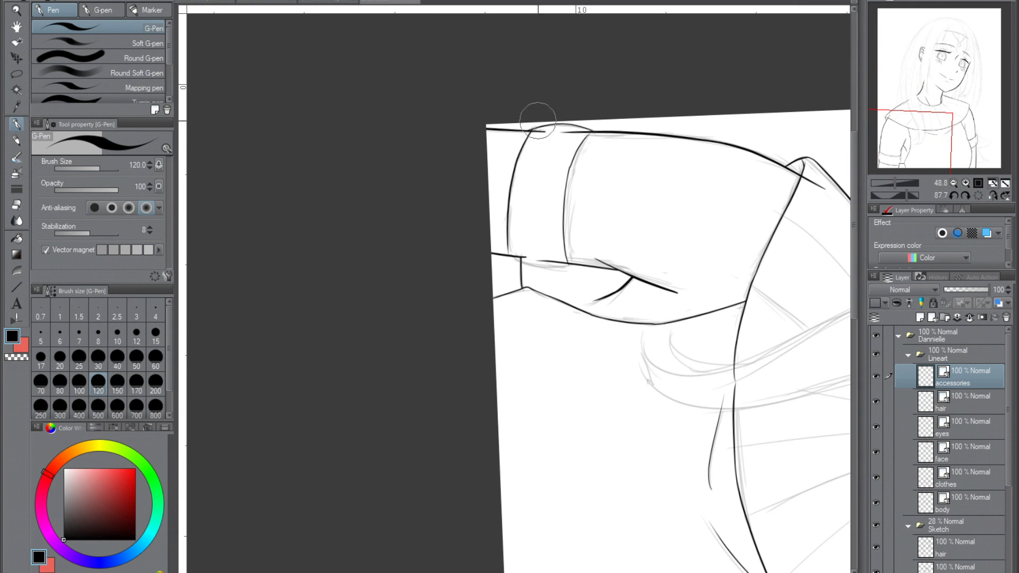
Clean away the arm lines overlapping the arm bands on the lineart body layer.
scroll(514, 259, "up", 6)
left_click(341, 296, "ctrl+shift")
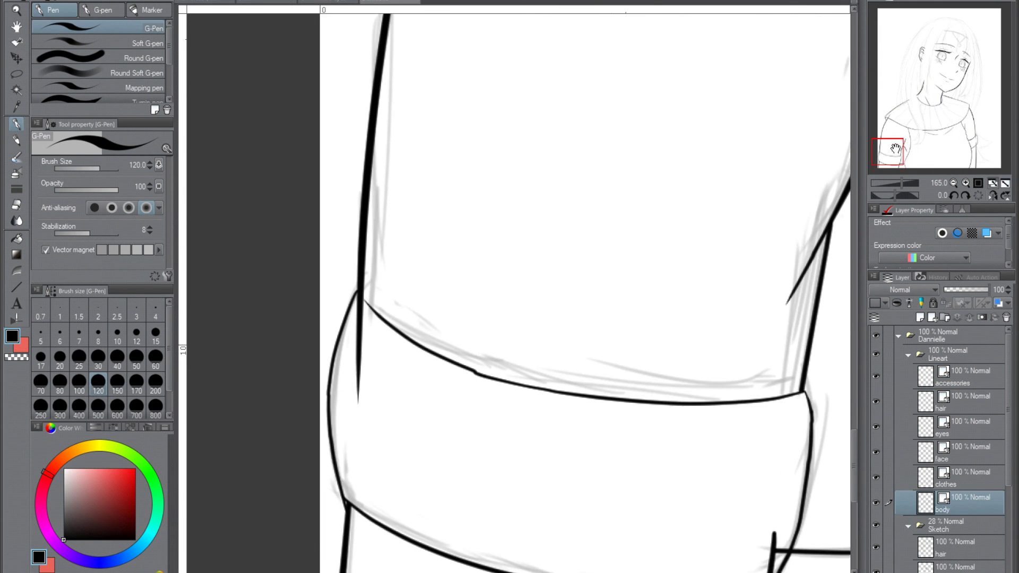
scroll(318, 228, "down", 6)
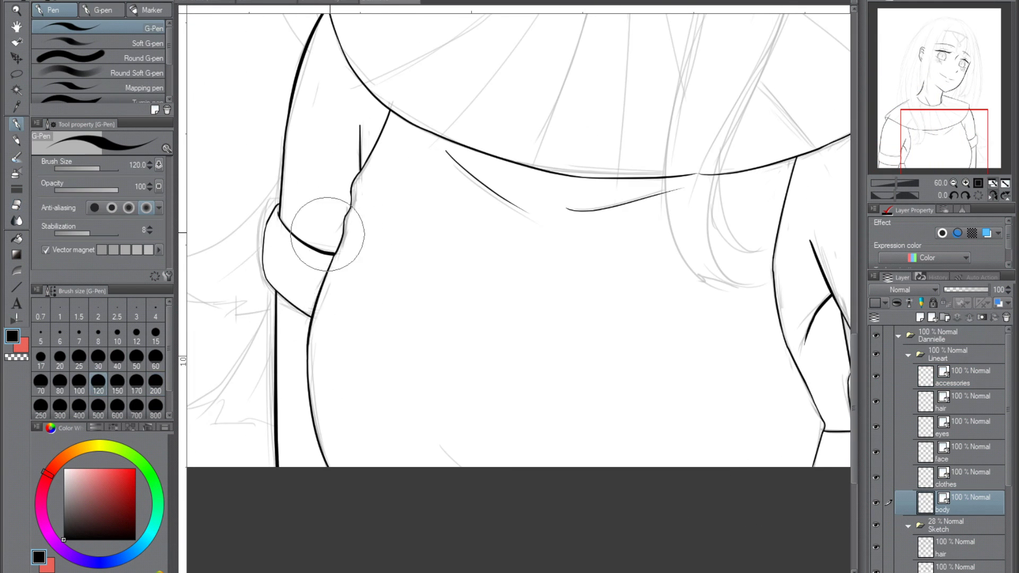
Ink the pleat lines radiating from the neckline to the collar hem on the clothes layer.
left_click(938, 117)
scroll(503, 259, "up", 2)
left_click(552, 226, "ctrl+shift")
left_click_drag(528, 222, 493, 272)
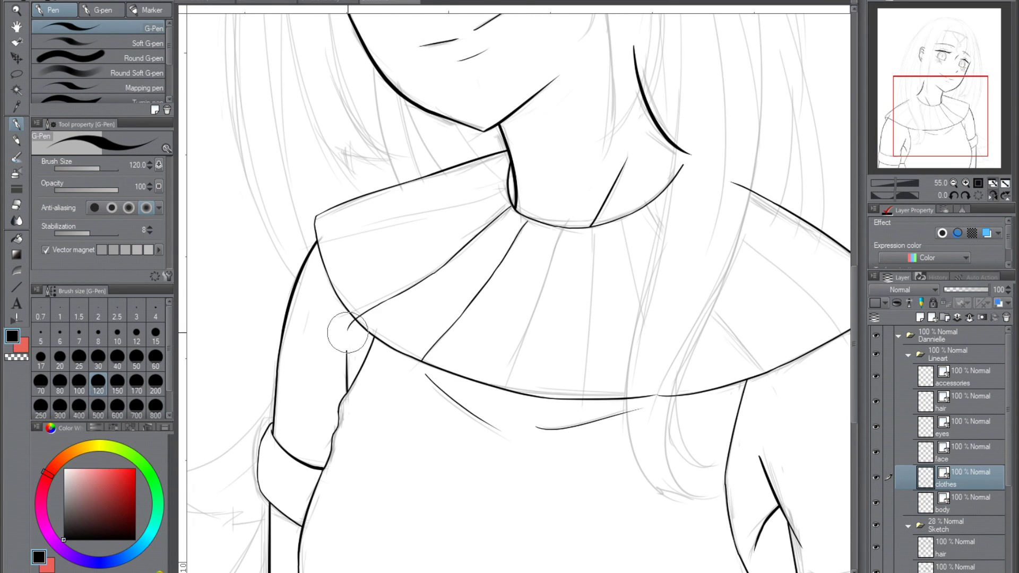
key("h")
left_click_drag(530, 302, 484, 386)
mouse_move(478, 287)
left_mouse_down()
mouse_move(448, 228)
mouse_move(401, 276)
left_mouse_up()
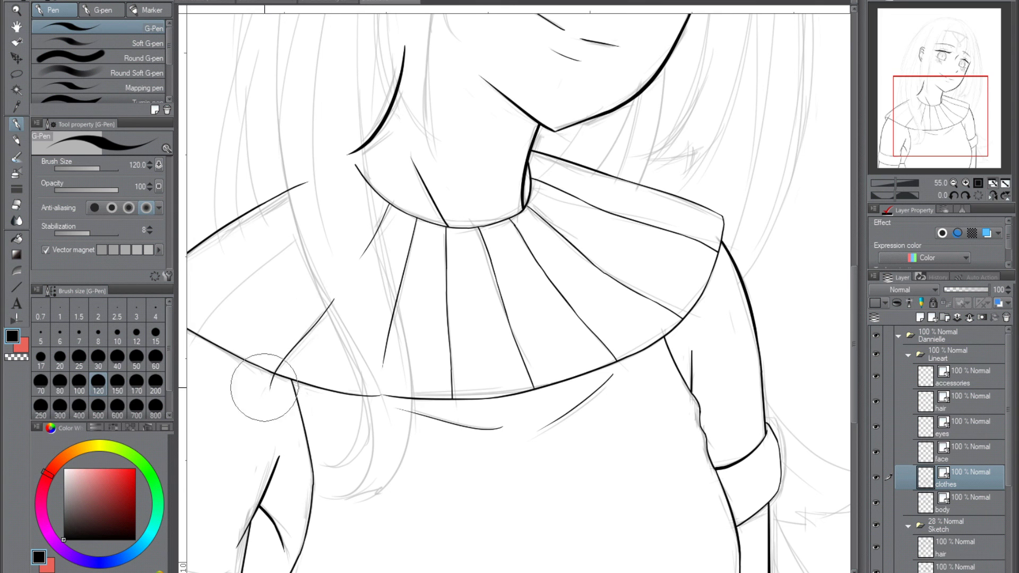
key("h")
Select the lineart hair layer and hide every sketch layer except the hair sketch.
left_click(969, 403)
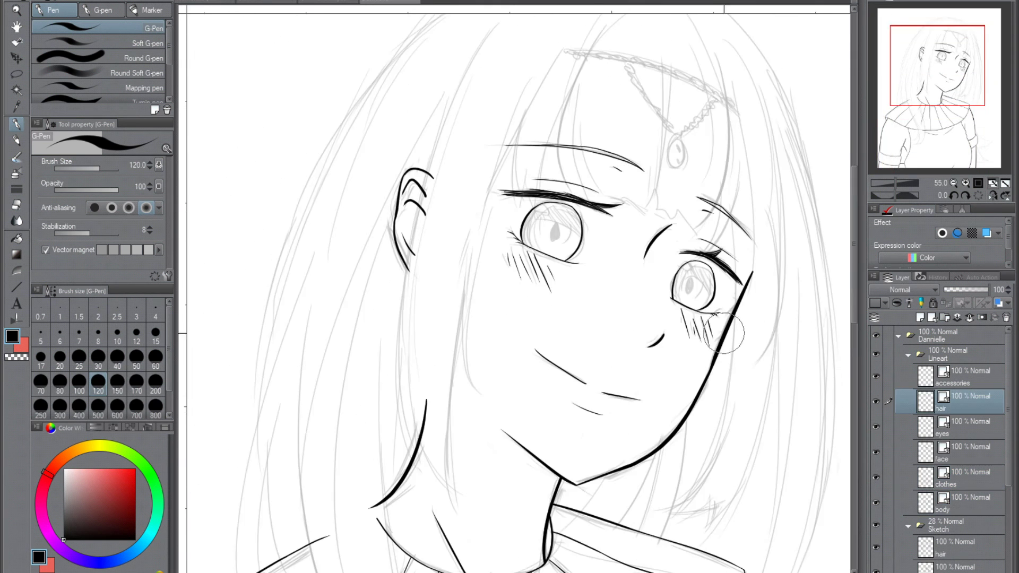
key("ctrl+0")
key("h")
scroll(530, 212, "up", 3)
scroll(945, 451, "down", 2)
left_click(875, 329)
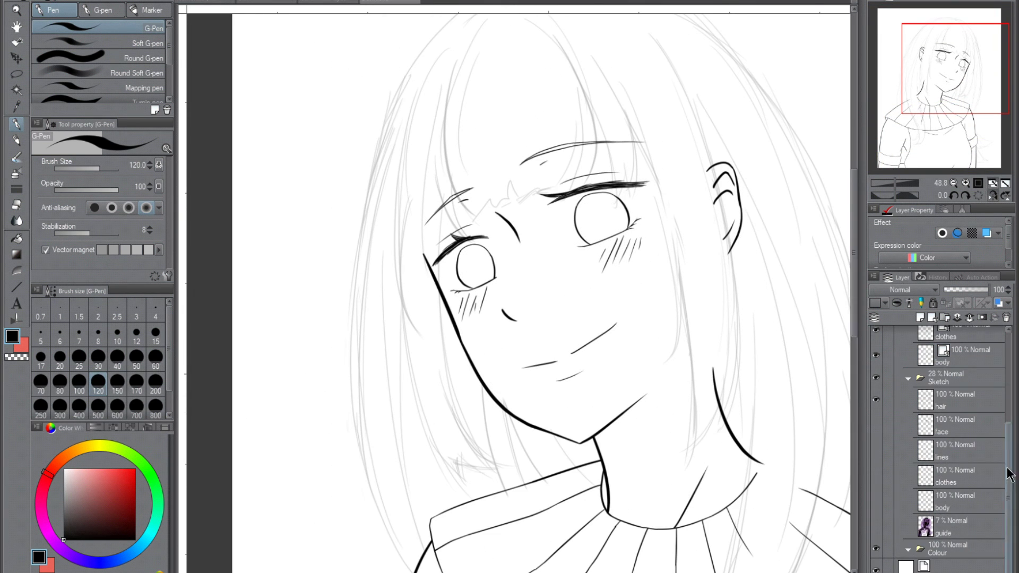
scroll(944, 435, "up", 3)
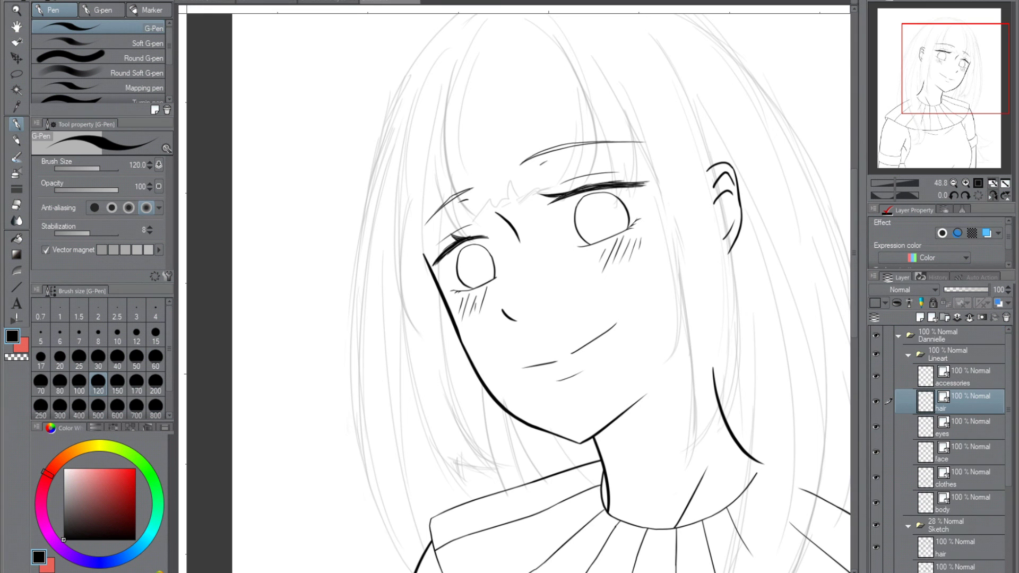
Hide the lineart eyes and face layers and ink the bangs with their jagged ends on the hair layer.
left_click_drag(439, 65, 473, 126)
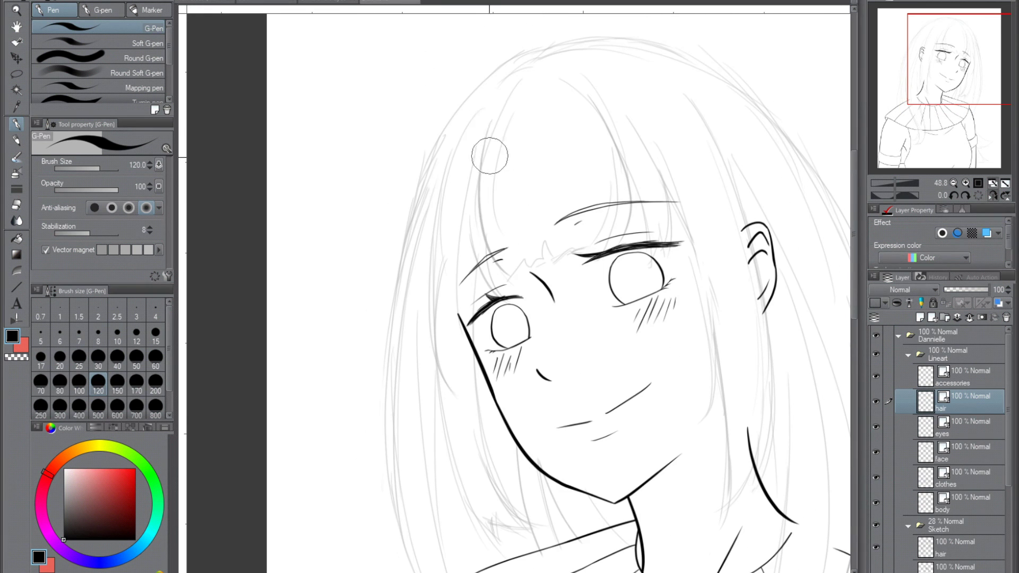
key("h")
key("h")
left_click(875, 426)
key("h")
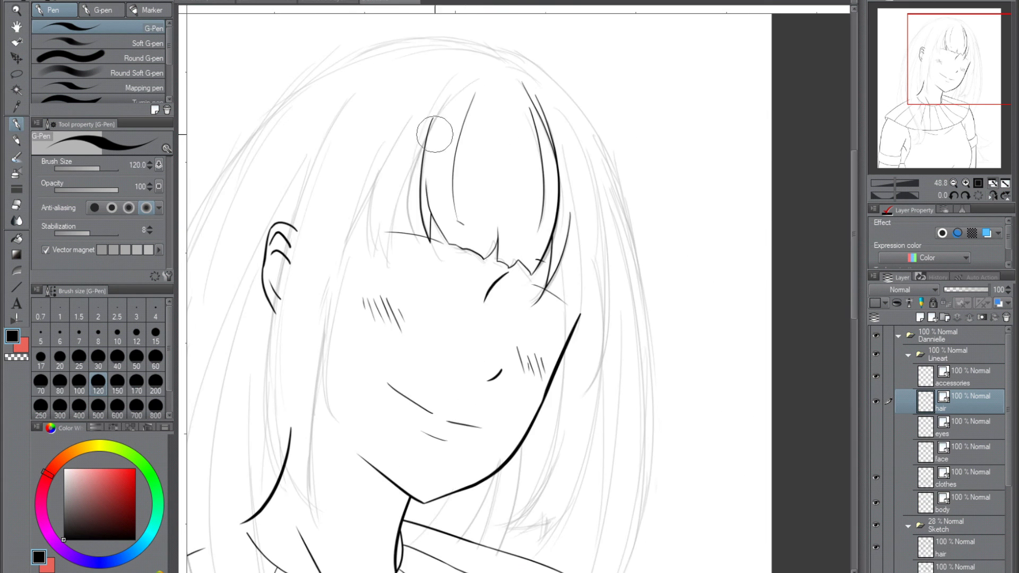
left_click_drag(411, 121, 345, 255)
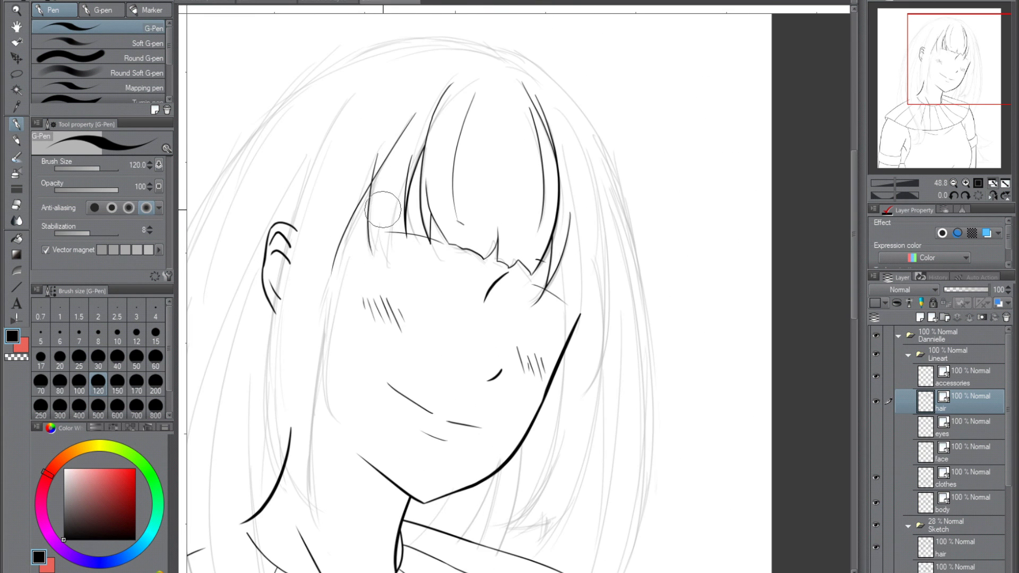
key("h")
key("h")
Ink the long side locks framing both sides of the face, from the crown to below the jaw.
left_click_drag(311, 432, 365, 266)
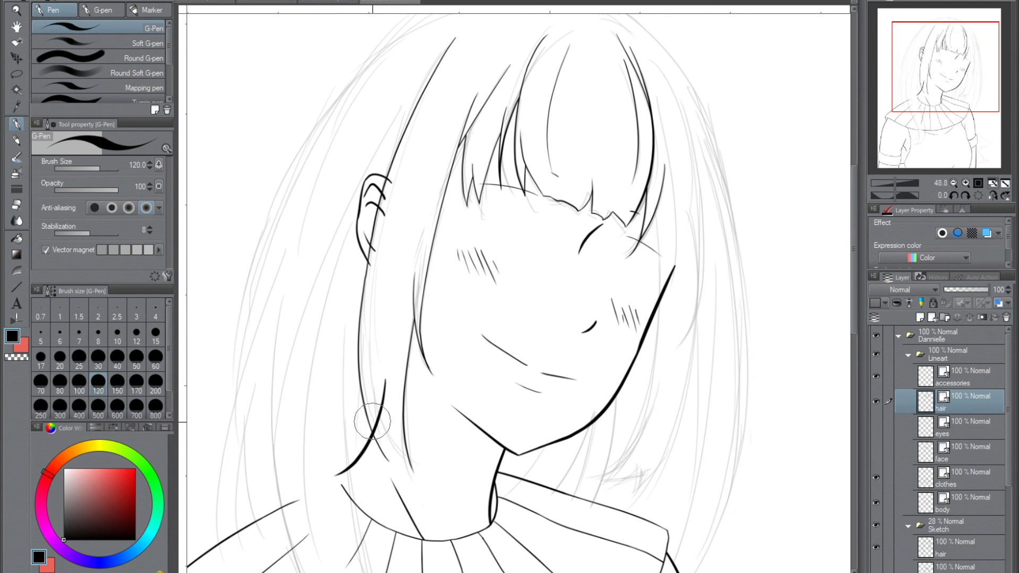
key("h")
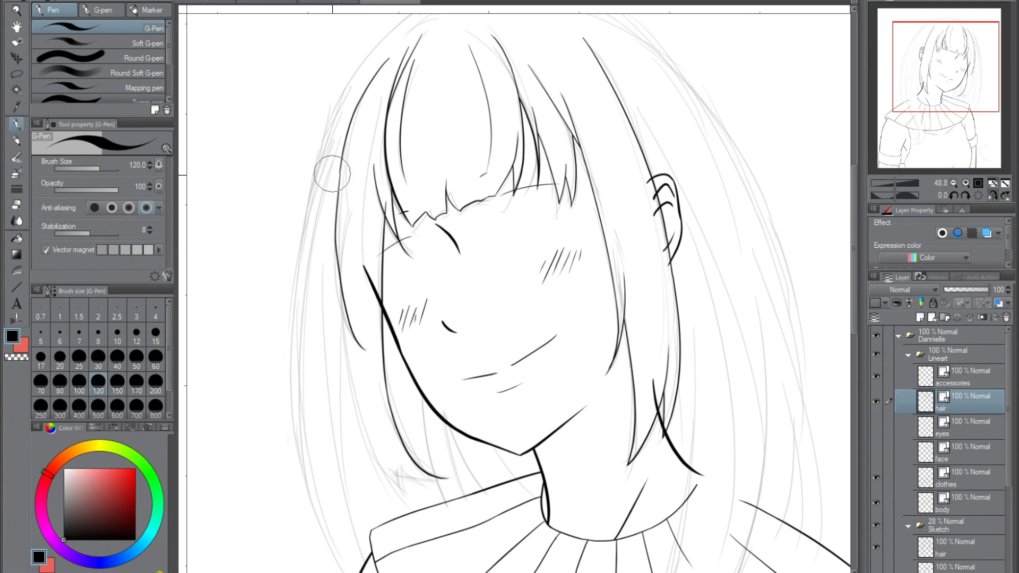
key("h")
key("h")
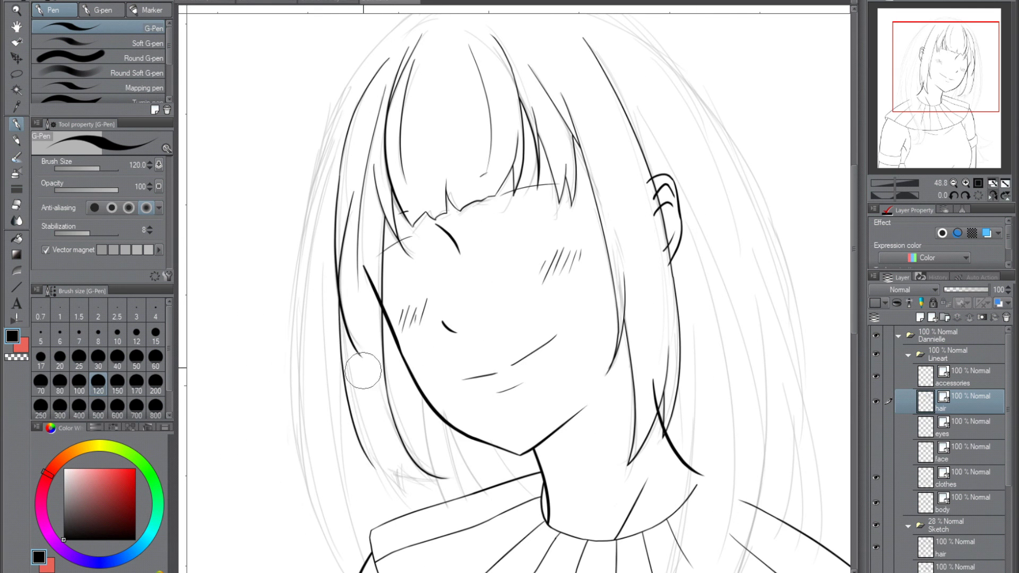
Ink the jagged tip of the lock on the side away from the ear and the strands behind the jaw.
key("h")
key("h")
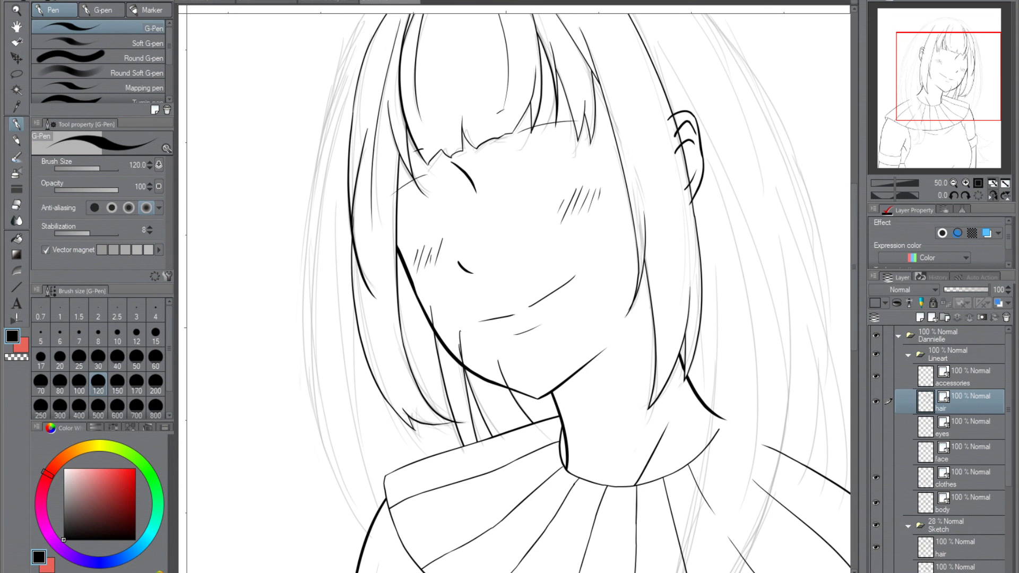
key("h")
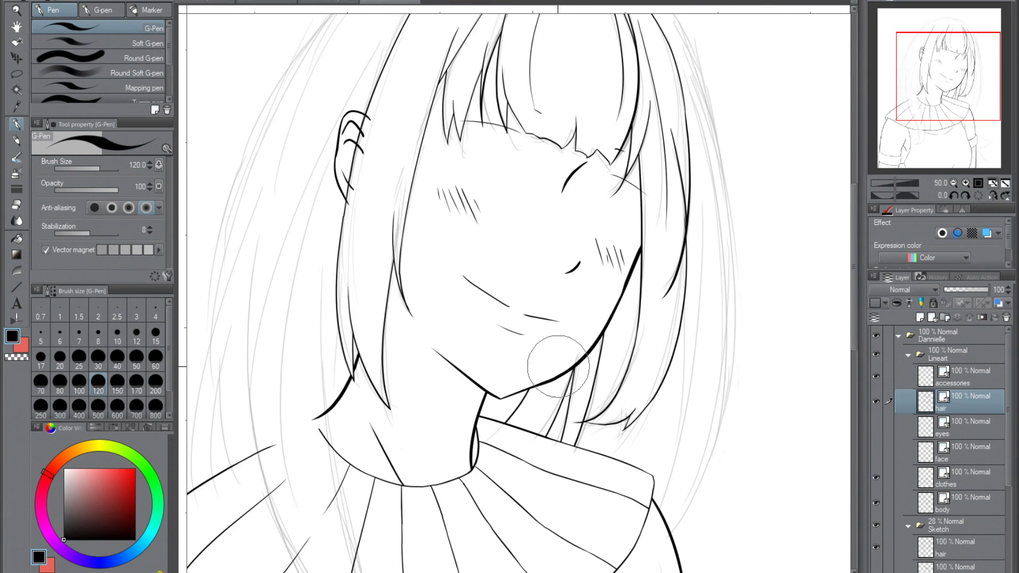
Ink the long lock falling past the ear and over the collar, ending in curled tips on the chest.
scroll(543, 372, "down", 5)
scroll(548, 510, "down", 8)
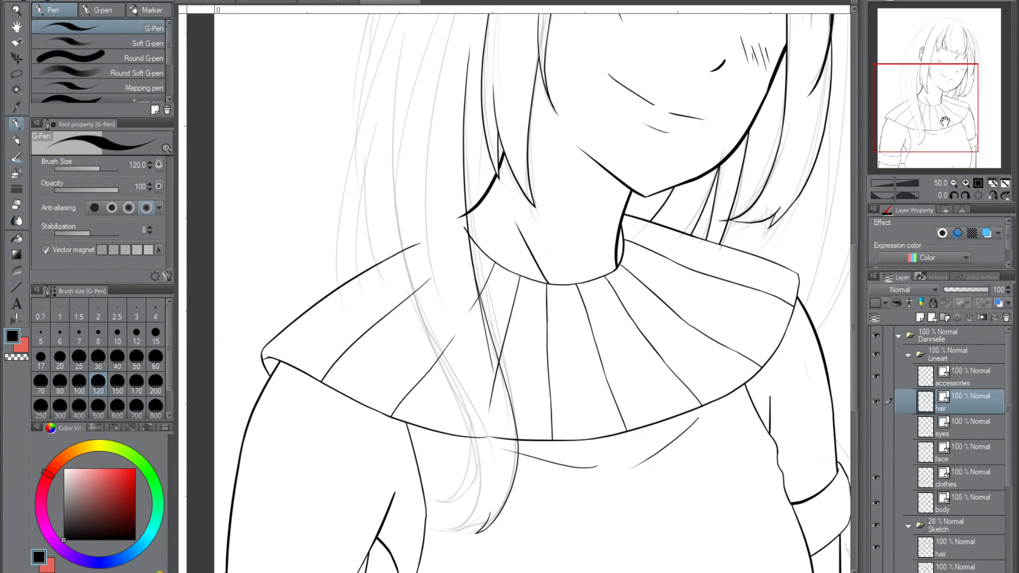
scroll(451, 237, "up", 10)
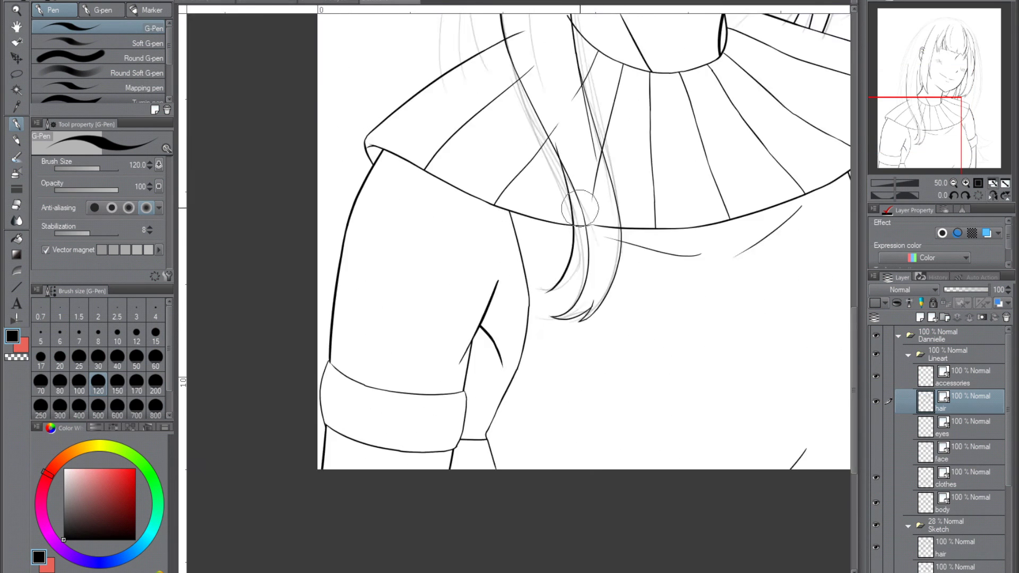
scroll(582, 82, "up", 4)
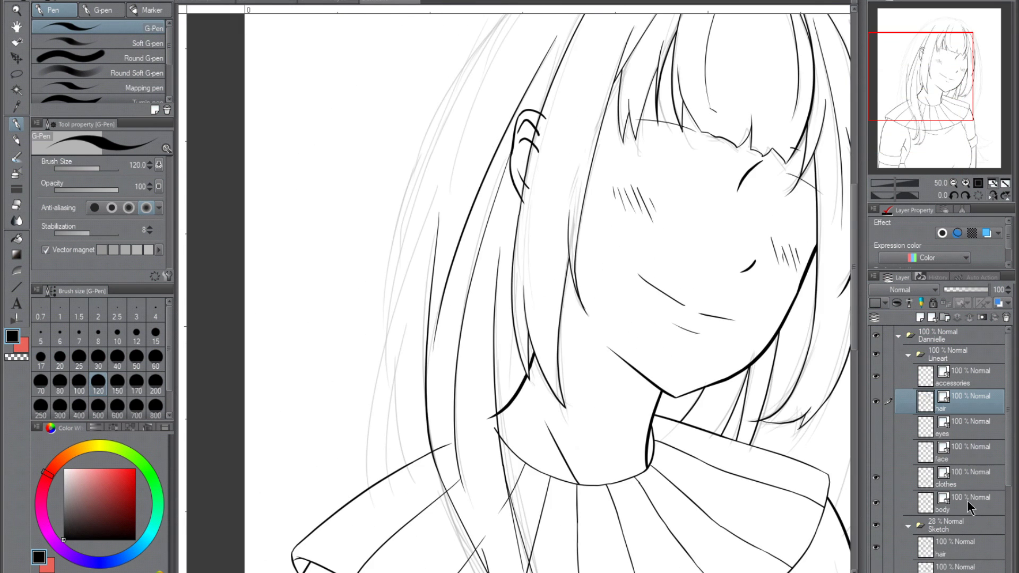
Ink the outer hair contour and inner strands down to the shoulder on the side away from the ear.
scroll(399, 149, "right", 4)
scroll(399, 149, "down", 3)
scroll(404, 68, "left", 1)
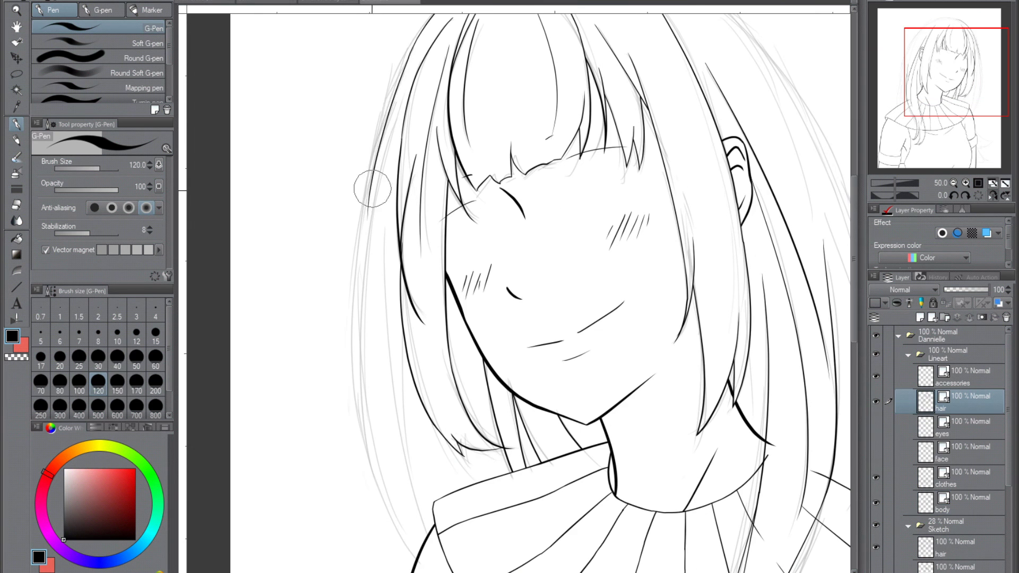
scroll(417, 432, "up", 3)
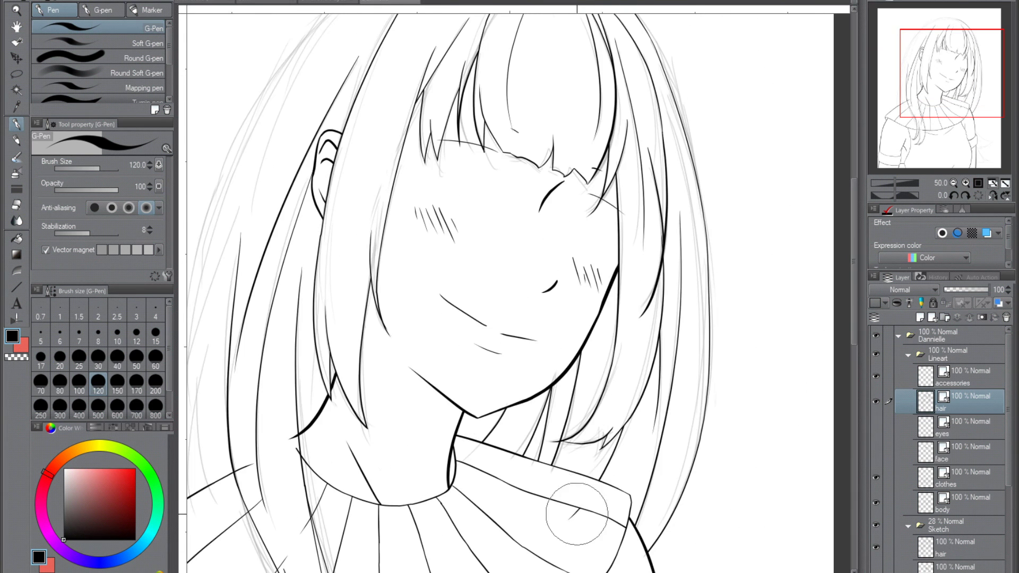
Ink the outer hair contour on the ear side, sweeping from the crown down over the shoulder.
scroll(587, 489, "right", 1)
key("h")
scroll(519, 27, "up", 1)
scroll(472, 50, "down", 1)
left_click_drag(487, 26, 619, 396)
key("@")
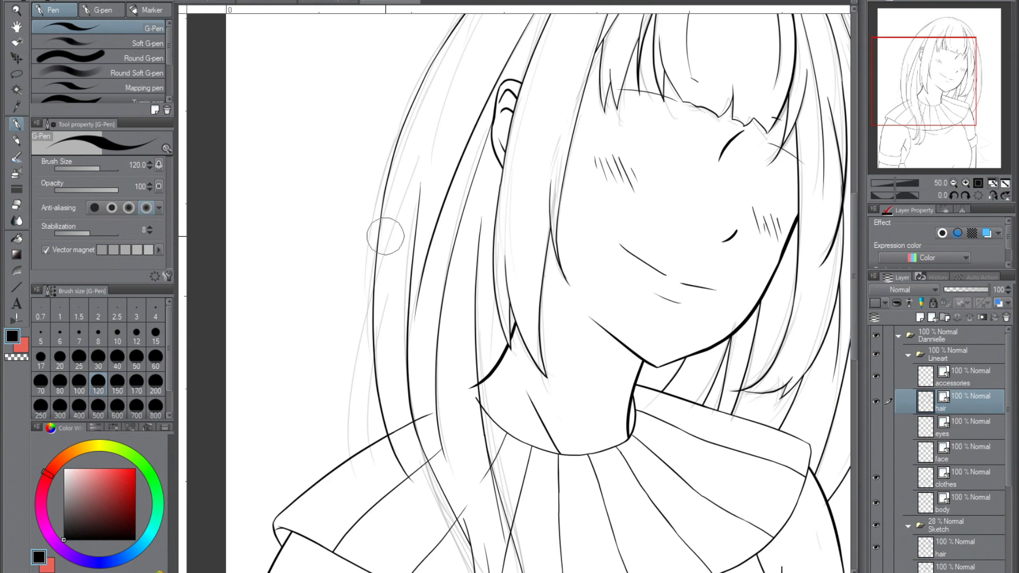
Ink the missing outer hair contour across the crown of the head.
scroll(376, 308, "up", 1)
left_click(955, 478)
left_click_drag(955, 106, 934, 59)
key("h")
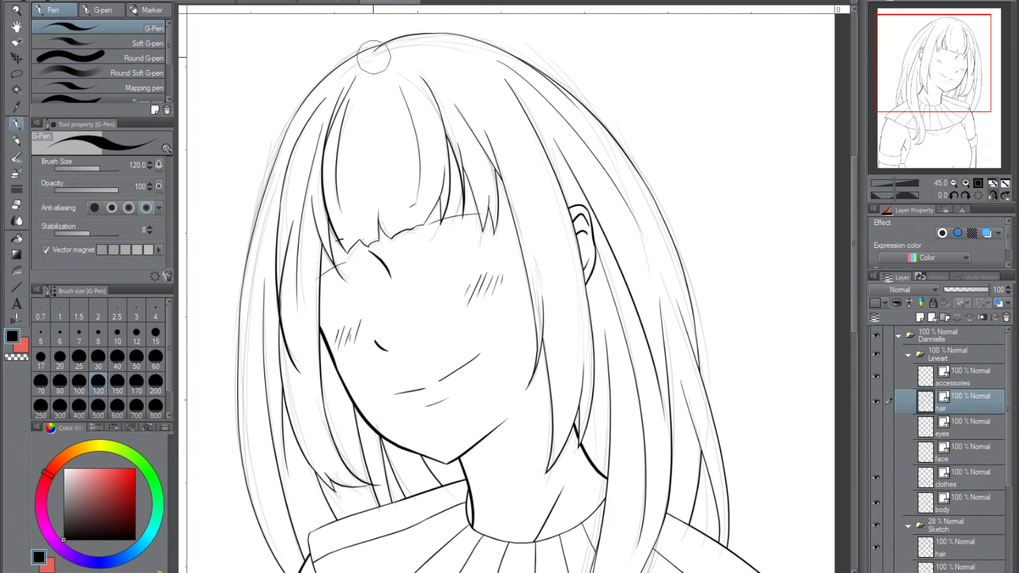
key("h")
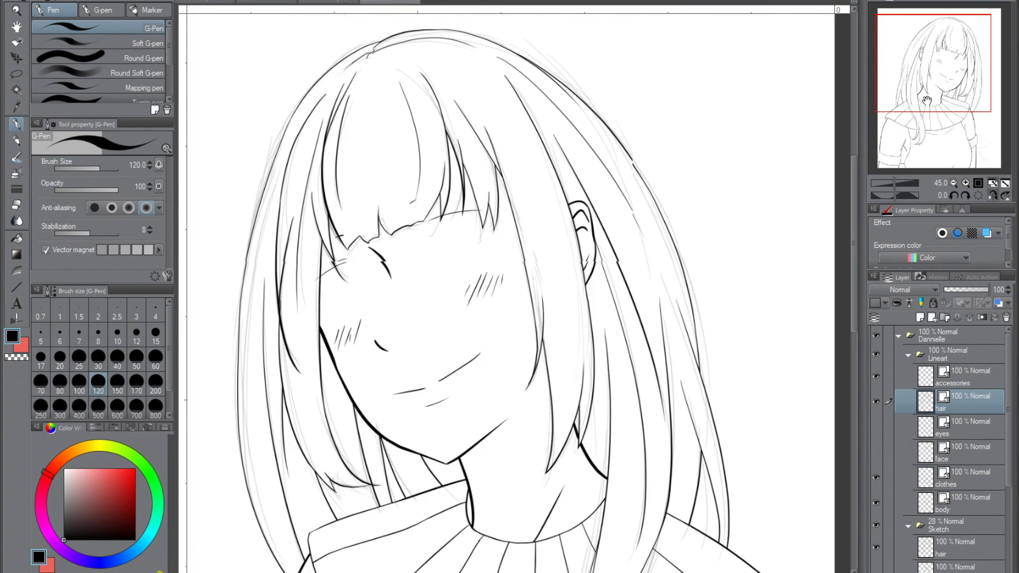
Lower the hair lineart layer's opacity to 27% and make the accessories layer active.
left_click(874, 421)
left_click_drag(975, 293, 956, 290)
left_click(966, 377)
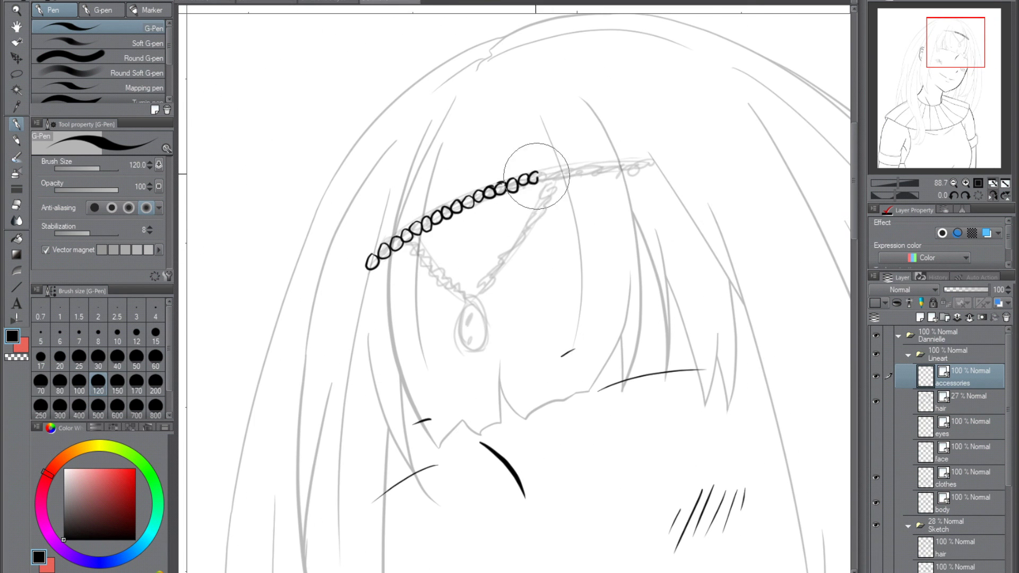
Ink the beaded chain across the forehead with two converging bead strands and a teardrop gem hanging from them.
key("h")
left_click_drag(419, 170, 378, 169)
key("h")
left_click_drag(453, 283, 464, 297)
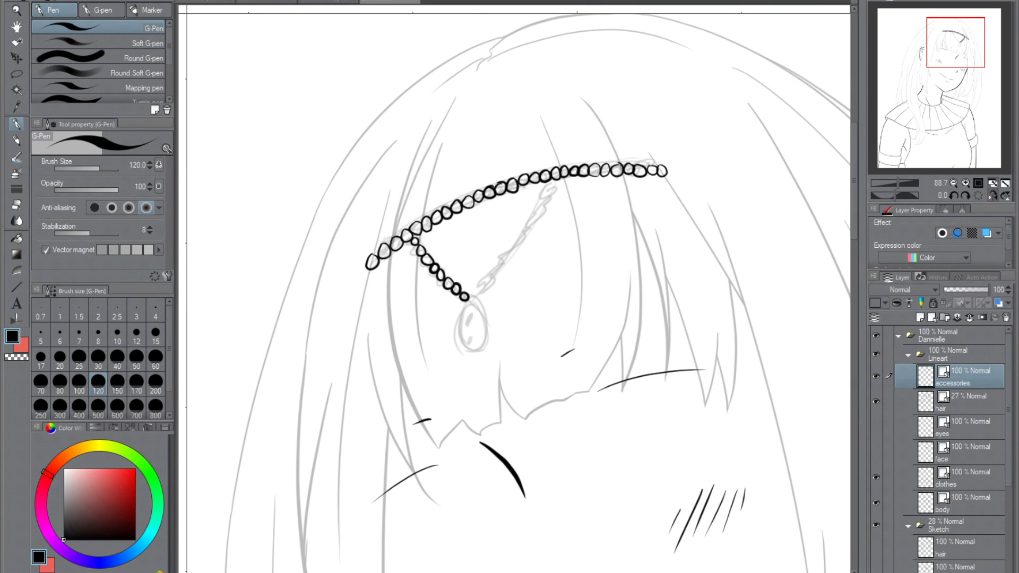
key("h")
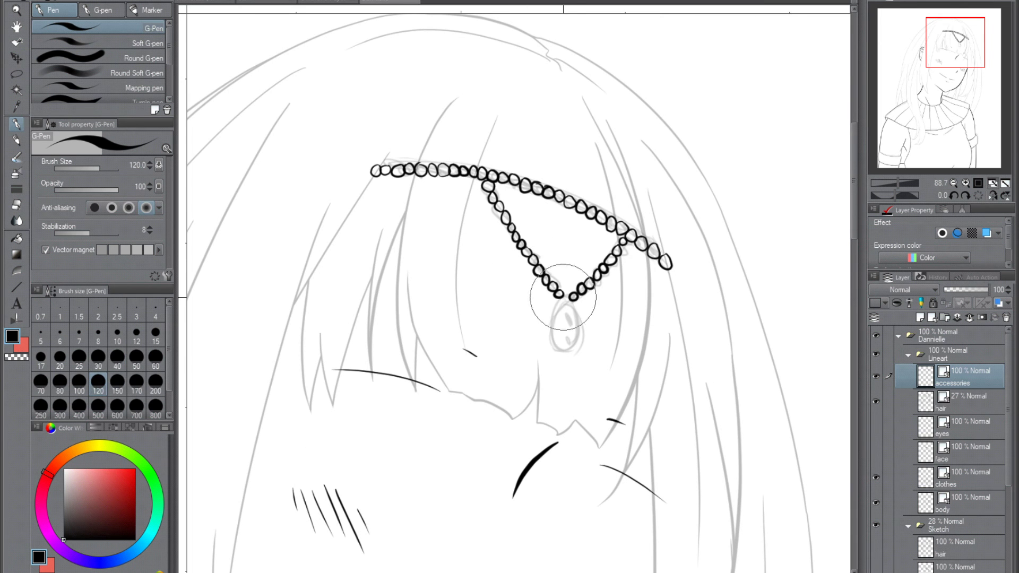
key("h")
Restore the hair lineart layer to 100% opacity, show the eyes and face layers, and hide the Sketch folder.
left_click(960, 402)
key("ctrl+minus")
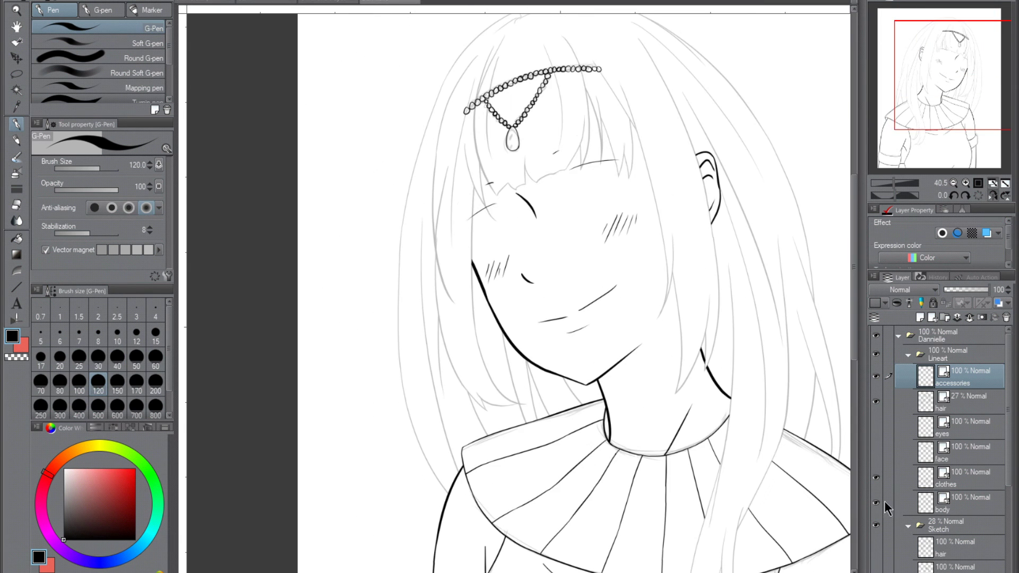
left_click(875, 426)
left_click(876, 451)
key("ctrl+plus")
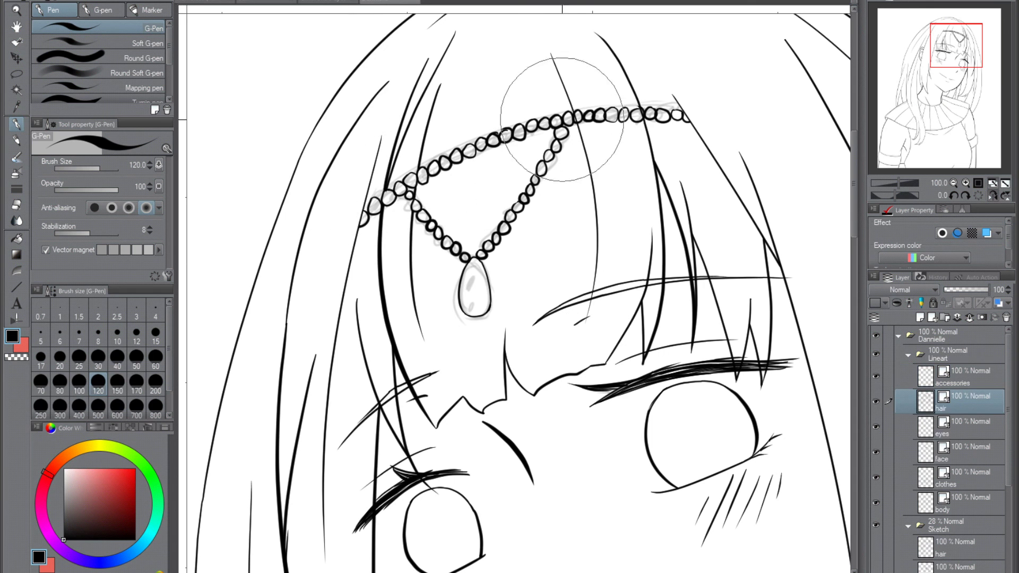
left_click(622, 118, "ctrl+shift")
key("ctrl+0")
left_click(875, 525)
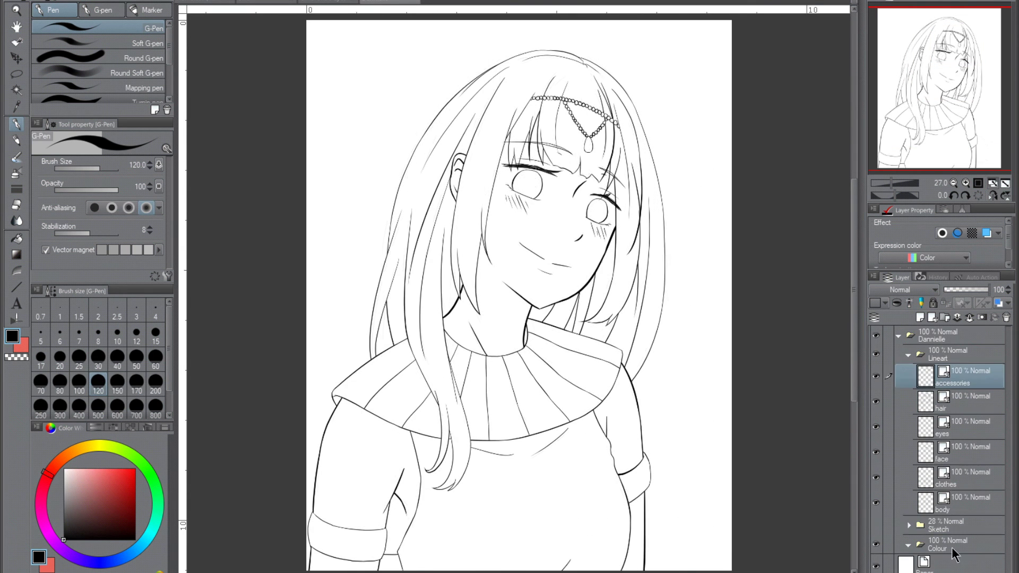
Set up the Colour folder with subfolders Gem, Hair, Face, Clothes and Skin above a layer named Base.
key("h")
scroll(950, 451, "down", 3)
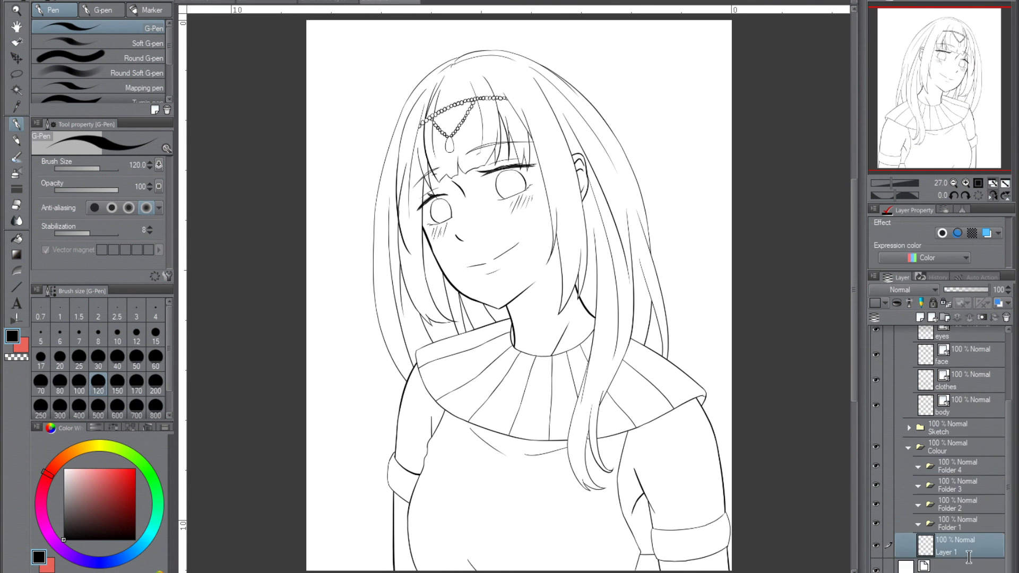
left_click(971, 507)
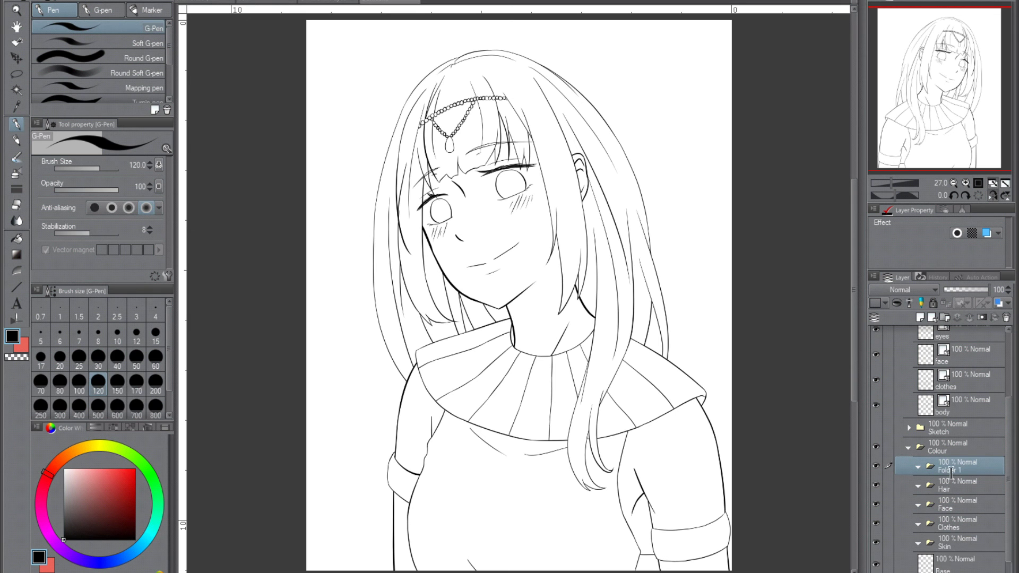
Select the figure's silhouette with Auto select referring to other layers, and fill it with teal on the Base layer.
left_click(950, 546)
key("w")
left_click(621, 339)
key("h")
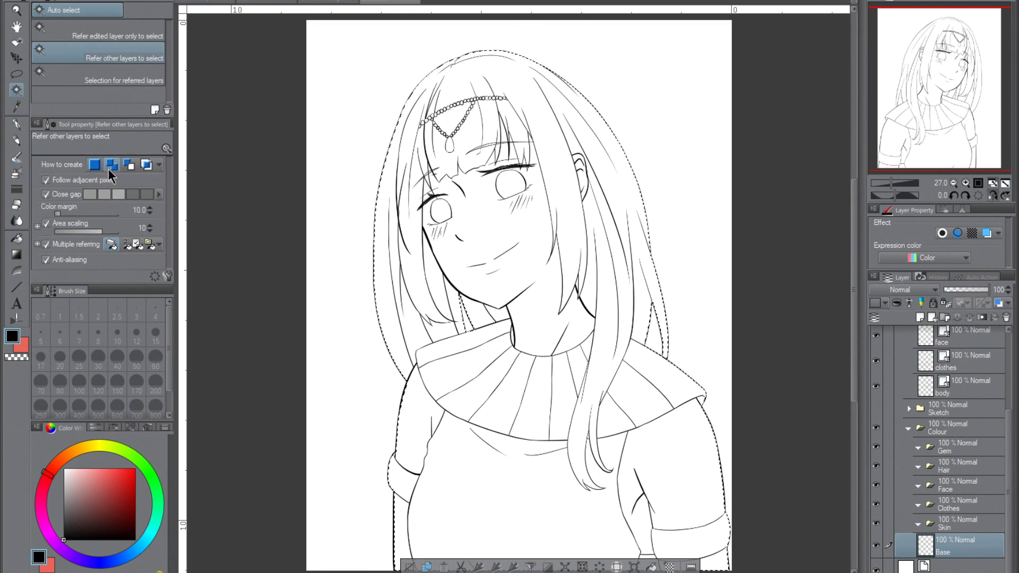
key("p")
left_click(514, 567)
Add a layer named flat in the Skin folder and clip the colour folders to the Base layer.
scroll(974, 58, "up", 2)
scroll(974, 58, "down", 1)
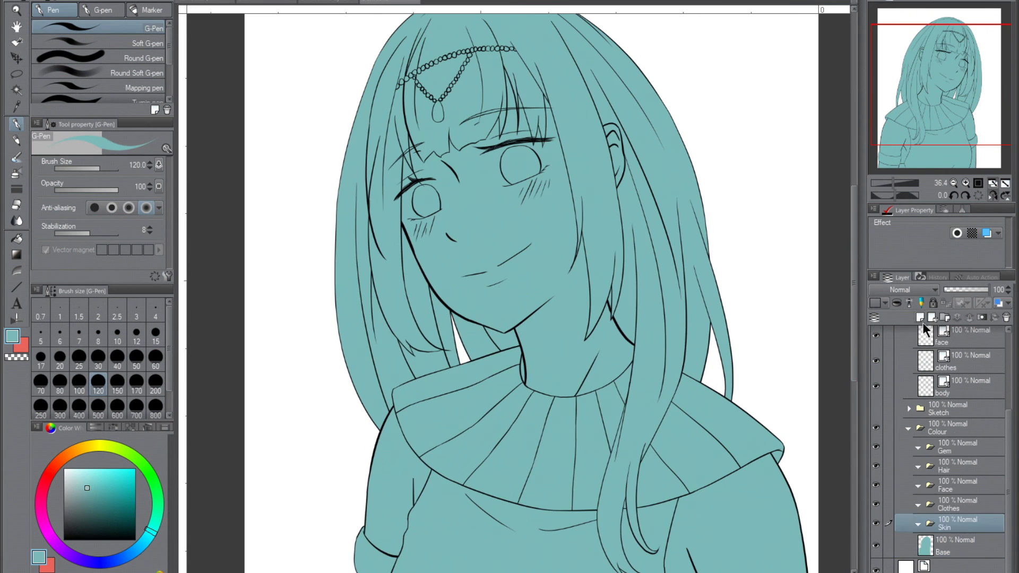
key("ctrl+shift+n")
Try to fill the bangs with dark navy using the Fill tool.
left_click(79, 520)
key("g")
left_click(457, 106)
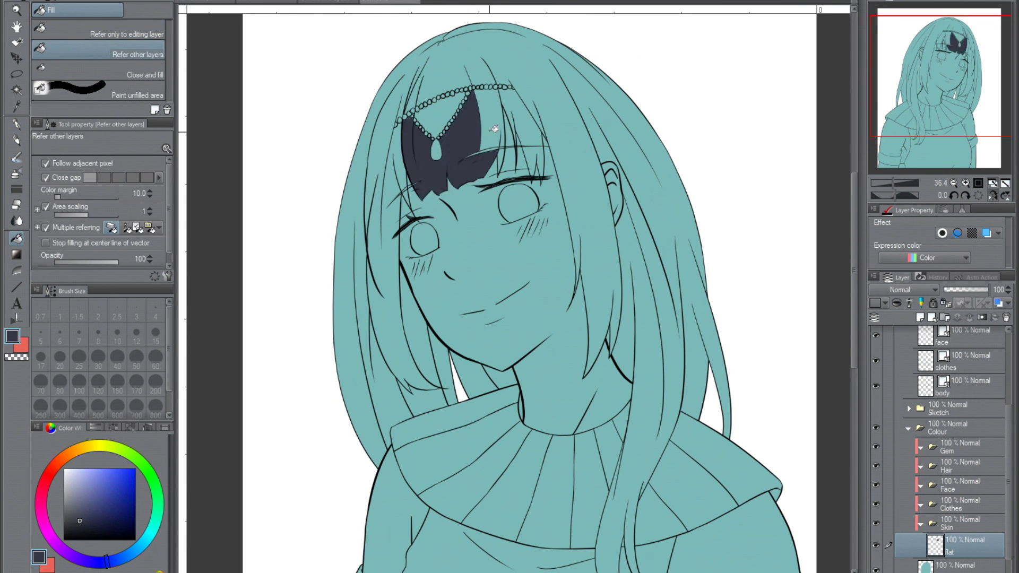
key("ctrl+z")
Move the flat layer into the Hair folder for painting with the G-Pen.
key("p")
scroll(531, 319, "up", 2)
left_click_drag(950, 545, 955, 485)
scroll(557, 245, "up", 2)
Paint the hair away from the ear in flat red, from the lock beside the cheek to the strands behind the jaw.
mouse_move(480, 294)
left_mouse_down()
mouse_move(591, 253)
mouse_move(494, 202)
mouse_move(409, 180)
left_mouse_up()
key("x")
key("ctrl+shift+u")
key("h")
left_click_drag(490, 325, 579, 366)
key("h")
mouse_move(466, 364)
left_mouse_down()
mouse_move(450, 400)
mouse_move(425, 382)
left_mouse_up()
scroll(424, 382, "down", 1)
mouse_move(375, 295)
left_mouse_down()
mouse_move(410, 314)
mouse_move(390, 120)
mouse_move(350, 255)
mouse_move(461, 345)
mouse_move(504, 255)
mouse_move(473, 284)
mouse_move(443, 182)
left_mouse_up()
scroll(353, 244, "up", 3)
key("h")
key("h")
mouse_move(562, 311)
left_mouse_down()
mouse_move(637, 314)
mouse_move(660, 228)
mouse_move(424, 212)
left_mouse_up()
key("h")
mouse_move(340, 297)
left_mouse_down()
mouse_move(329, 222)
mouse_move(467, 127)
left_mouse_up()
Hide the eyes and face lineart layers and paint the bangs in flat red up to their jagged tips.
left_click_drag(906, 66, 893, 60)
mouse_move(583, 244)
left_mouse_down()
mouse_move(558, 79)
mouse_move(432, 287)
mouse_move(430, 414)
left_mouse_up()
scroll(876, 361, "up", 1)
left_click_drag(875, 354, 875, 380)
scroll(876, 380, "down", 1)
mouse_move(430, 438)
left_mouse_down()
mouse_move(451, 239)
mouse_move(393, 414)
left_mouse_up()
left_click_drag(402, 379, 392, 111)
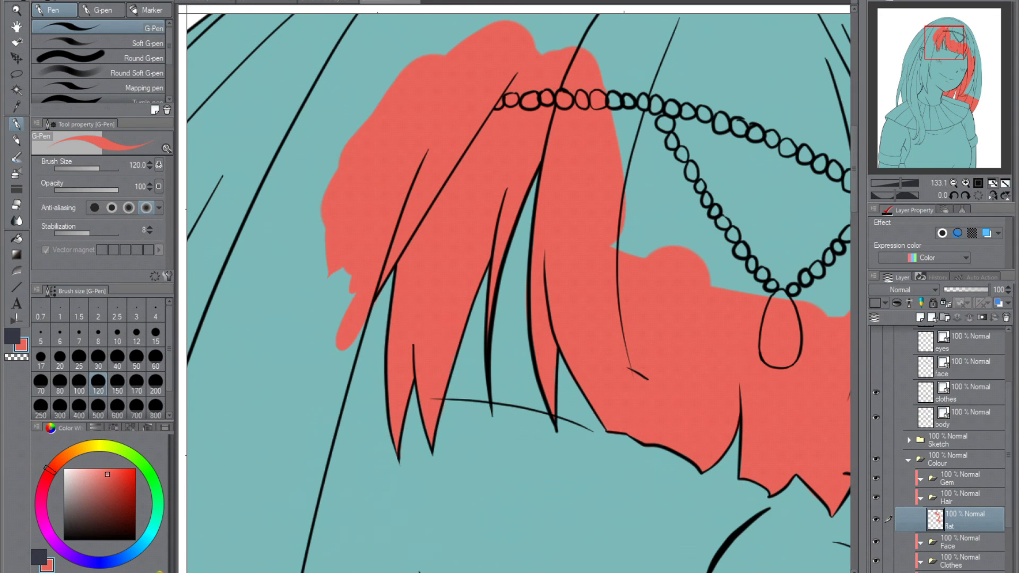
Paint the face-framing lock and the hair around the ear in flat red, continuing down over the collar.
scroll(683, 277, "down", 3)
left_click_drag(536, 91, 547, 260)
scroll(490, 155, "up", 2)
left_click_drag(449, 184, 444, 405)
mouse_move(499, 334)
left_mouse_down()
mouse_move(471, 414)
mouse_move(546, 471)
mouse_move(478, 255)
left_mouse_up()
key("h")
mouse_move(582, 300)
left_mouse_down()
mouse_move(523, 182)
mouse_move(499, 371)
mouse_move(467, 467)
left_mouse_up()
left_click_drag(504, 467, 504, 170)
mouse_move(493, 212)
left_mouse_down()
mouse_move(463, 329)
mouse_move(455, 430)
left_mouse_up()
scroll(528, 269, "down", 3)
mouse_move(475, 241)
left_mouse_down()
mouse_move(451, 440)
mouse_move(448, 364)
left_mouse_up()
Paint the curled tips of the long lock on the chest in flat red.
key("h")
left_click_drag(547, 491, 504, 516)
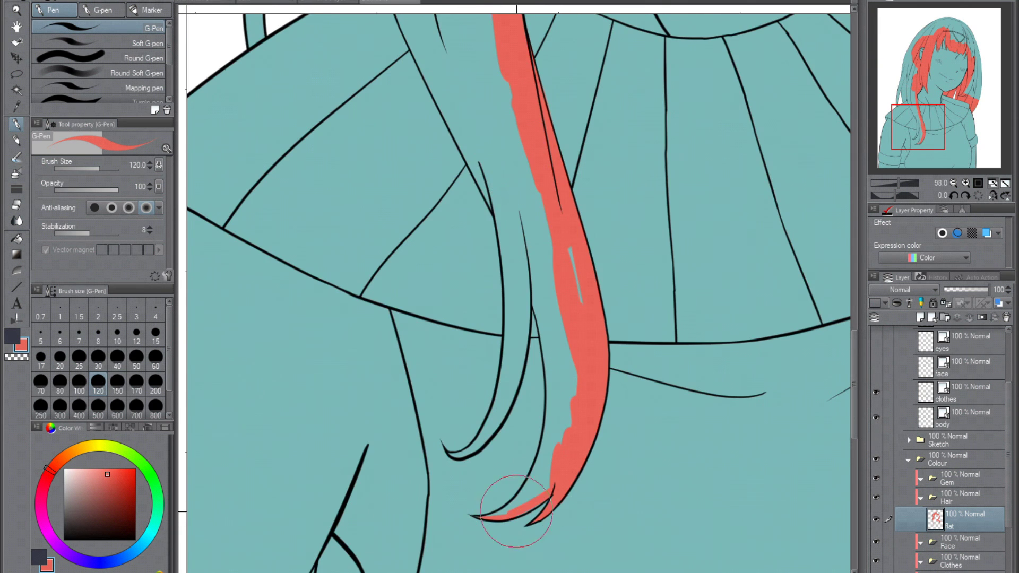
mouse_move(541, 448)
left_mouse_down()
mouse_move(520, 223)
mouse_move(531, 403)
left_mouse_up()
key("h")
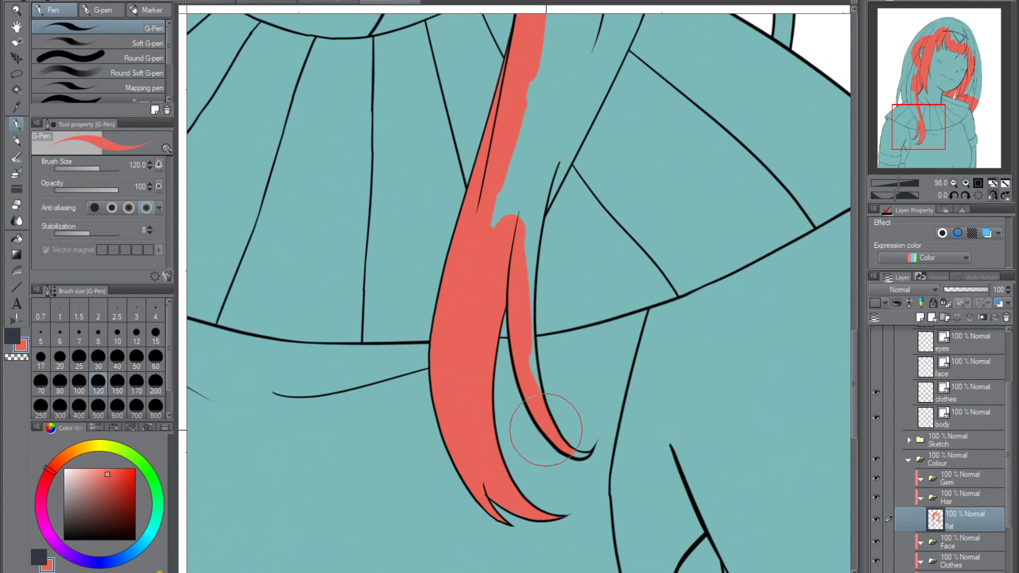
left_click_drag(527, 367, 562, 96)
scroll(563, 96, "up", 2)
Paint the ear-side hair down to the shoulder, and cover the crown and remaining hair in flat red with a larger brush.
key("h")
left_click_drag(499, 191, 471, 257)
key("h")
mouse_move(505, 69)
left_mouse_down()
mouse_move(558, 203)
mouse_move(570, 127)
left_mouse_up()
scroll(571, 127, "down", 3)
left_click_drag(584, 223, 455, 416)
scroll(455, 416, "down", 3)
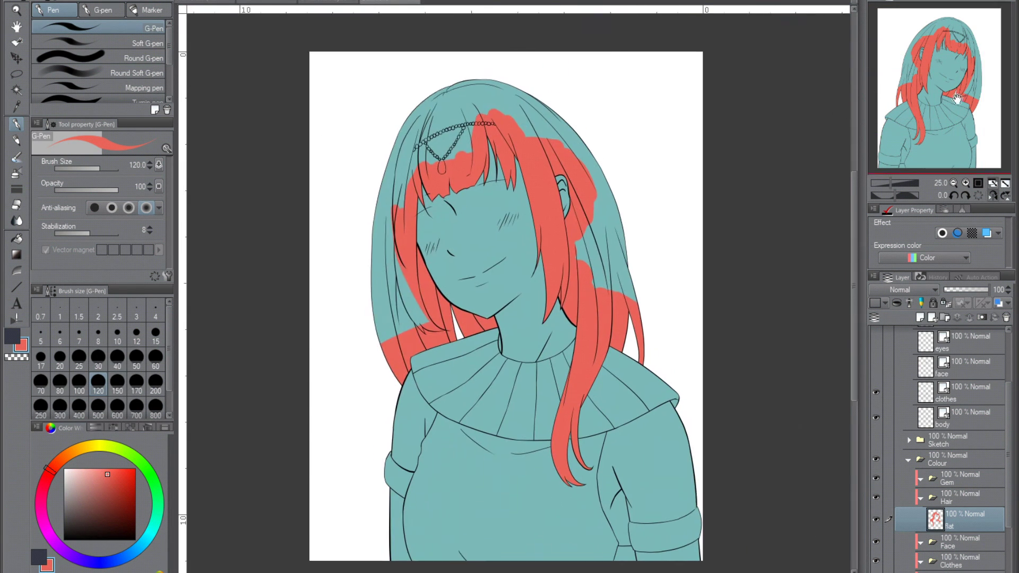
left_click(79, 405)
left_click_drag(427, 114, 610, 254)
Fill the background around the figure with mid grey on a layer named grey beneath the colour folders.
scroll(950, 451, "down", 3)
left_click(934, 546)
key("g")
left_click(292, 391)
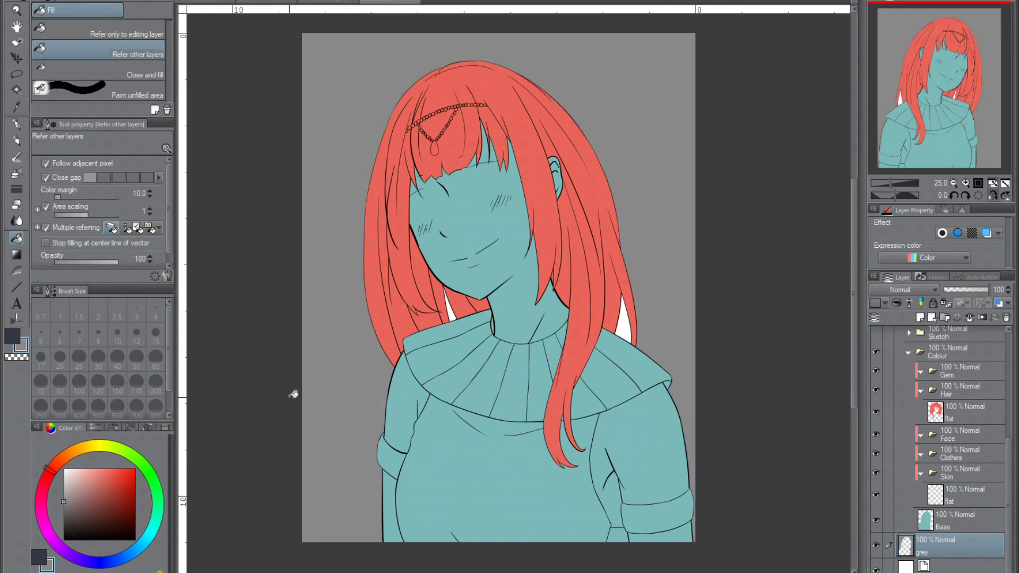
Lock the hair flat layer's transparent pixels and recolour the hair dark navy with the G-Pen at size 800.
key("p")
scroll(291, 391, "up", 1)
left_click(958, 411)
left_click(156, 405)
mouse_move(387, 69)
left_mouse_down()
mouse_move(523, 46)
mouse_move(466, 307)
left_mouse_up()
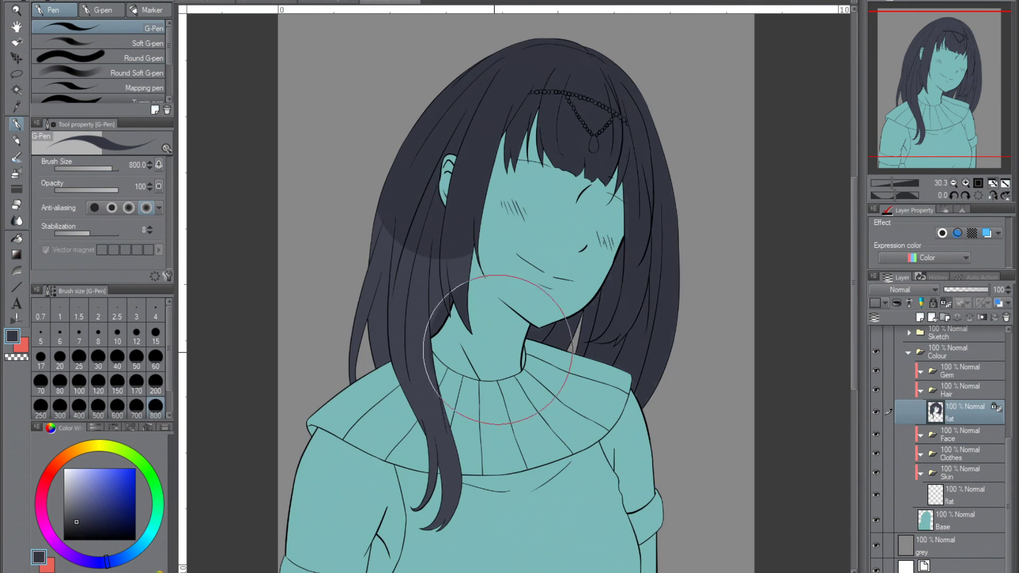
Show the eyes and face lineart again and paint pale pink over the face, neck and arms on the Skin folder's flat layer.
scroll(950, 451, "up", 5)
left_click_drag(937, 101, 937, 118)
scroll(949, 451, "down", 5)
left_click(966, 557)
left_click(71, 473)
left_click_drag(371, 159, 319, 477)
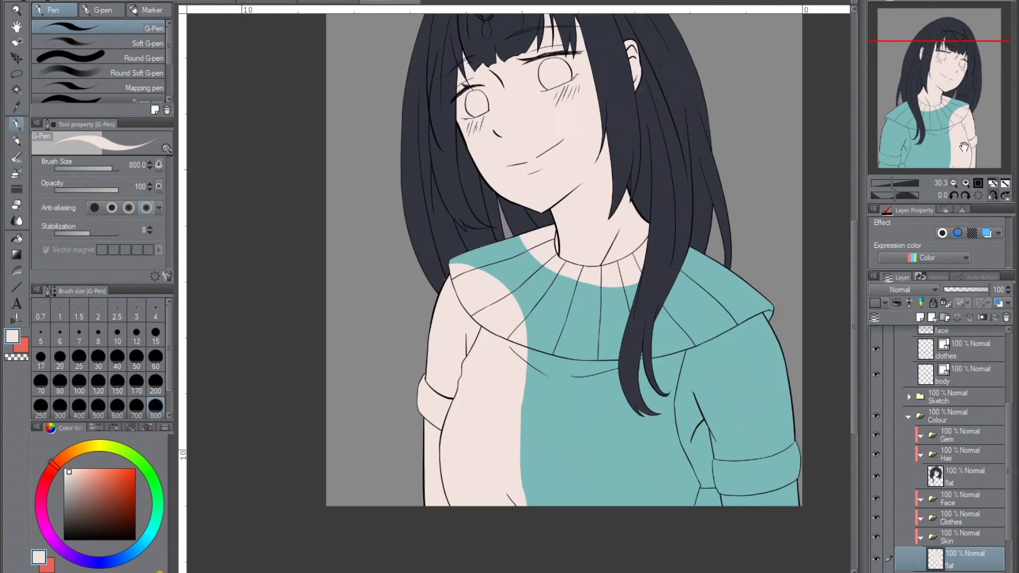
left_click_drag(557, 318, 584, 504)
key("h")
Add layers named white, gold and black in the Clothes folder and fill the dress off-white on the white layer.
left_click(676, 281, "ctrl+shift")
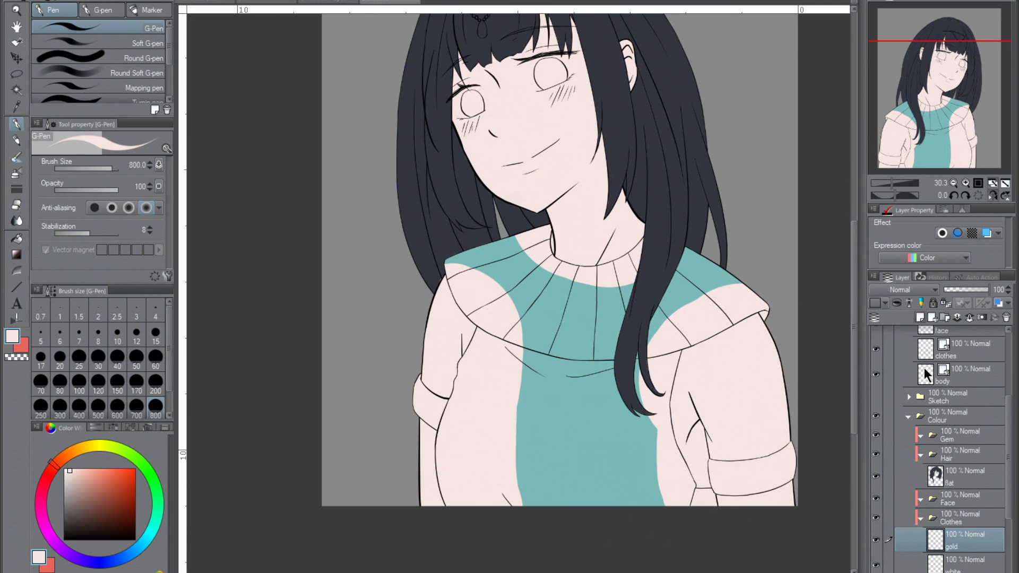
key("h")
left_click(64, 472)
key("g")
left_click(526, 414)
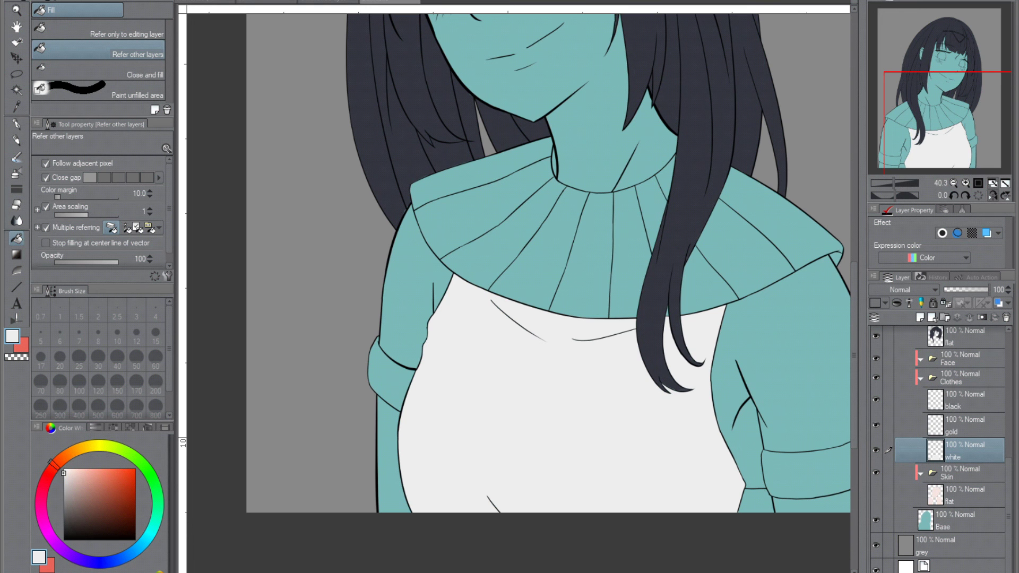
Fill the pleated collar and the arm bands with golden yellow on the gold layer.
left_click(955, 425)
left_click(101, 477)
left_click(664, 265)
Touch up unpainted gaps in the navy hair along the collar and the long lock with the G-Pen at size 120.
scroll(785, 506, "up", 3)
left_click(955, 384)
left_click(16, 124)
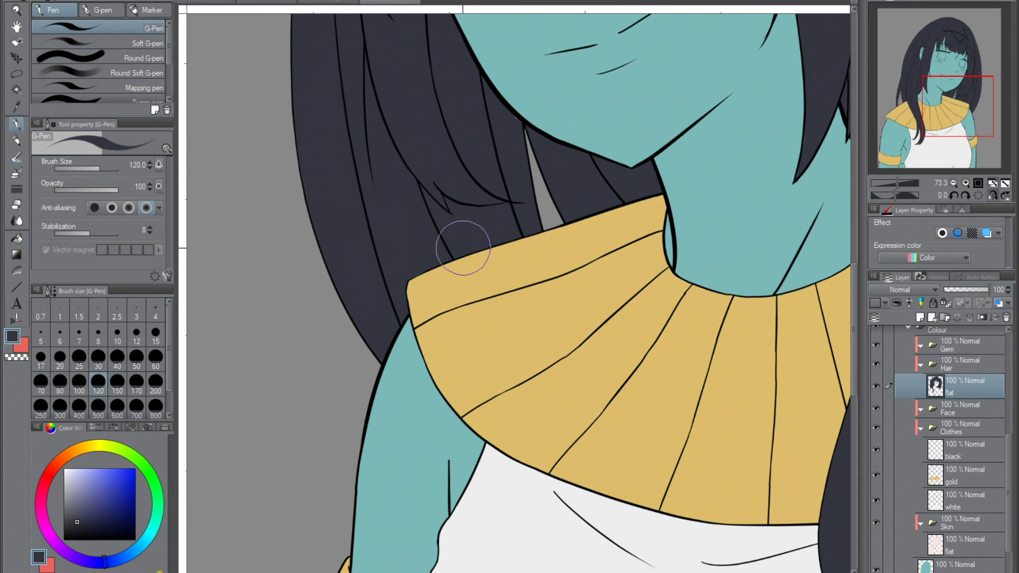
left_click_drag(478, 245, 514, 259)
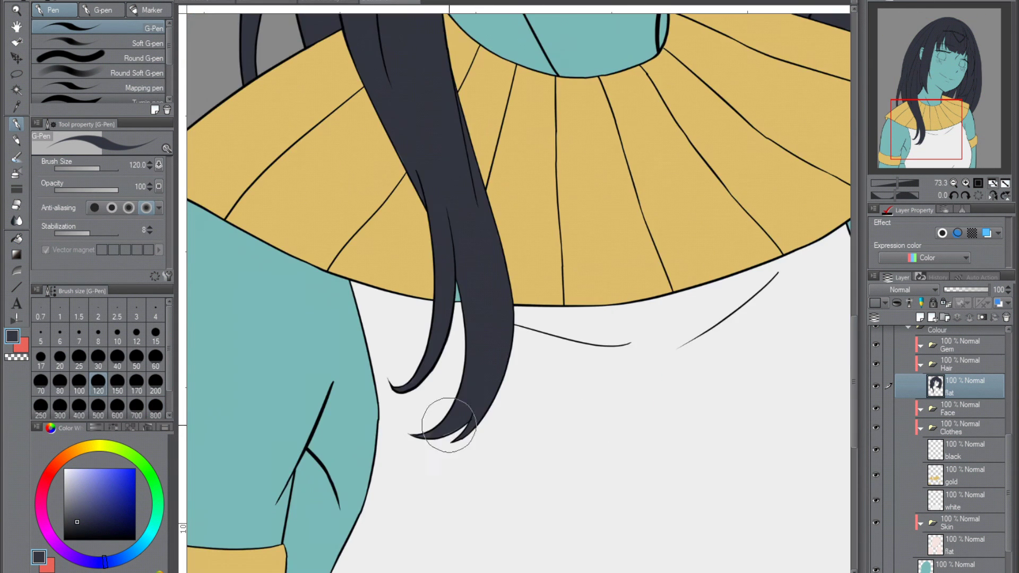
Sample the collar's gold and cover the leftover gap between the hanging hair locks on the gold layer.
left_click(505, 221, "alt")
left_click(504, 221, "ctrl+shift")
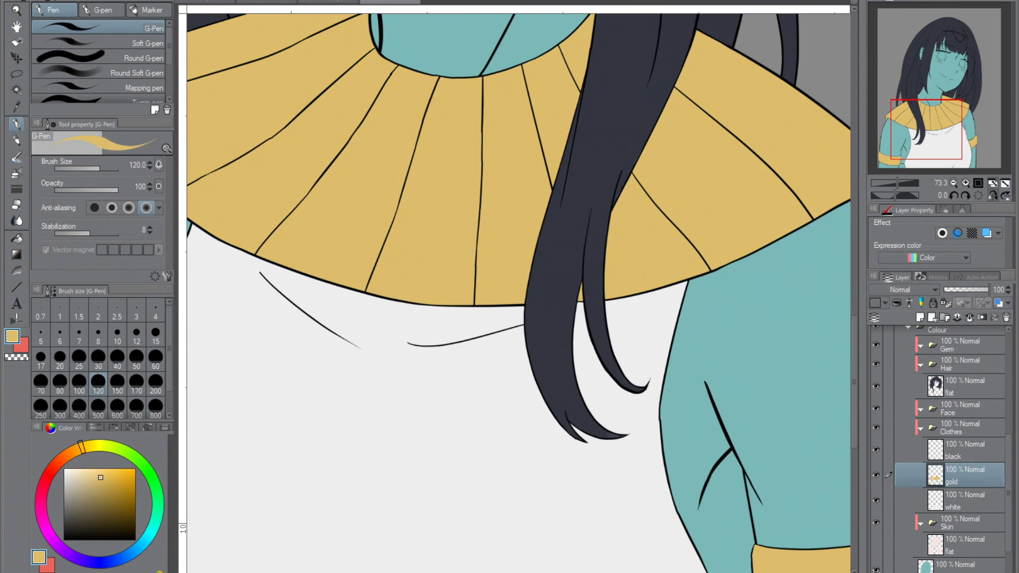
scroll(596, 141, "down", 3)
scroll(596, 141, "up", 3)
left_click(596, 141, "ctrl+shift")
left_click(596, 142, "alt")
key("g")
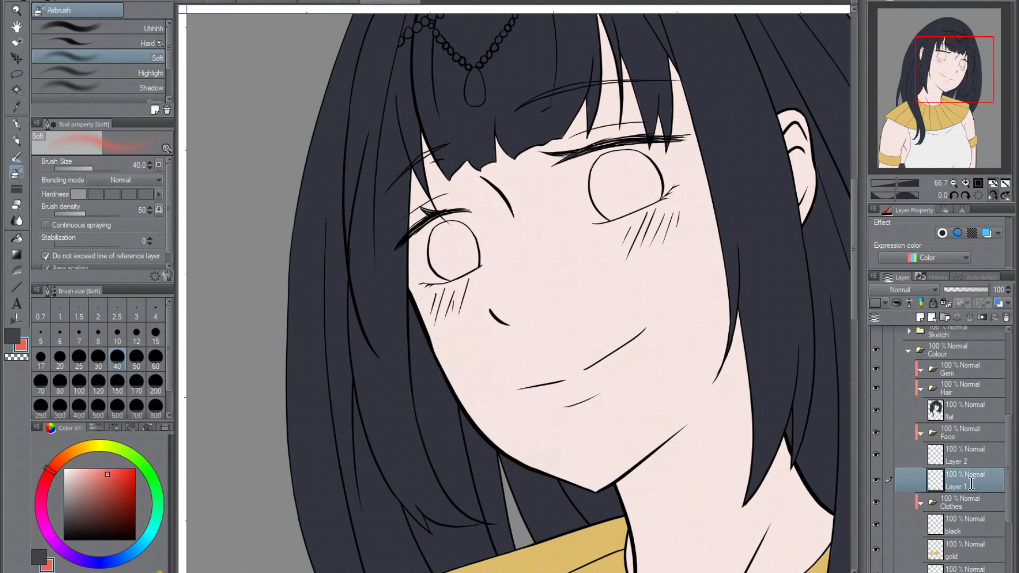
Name the Face folder's layers brows, blue and white, and lay soft-edged orange-red over both eyes on the white layer.
left_click(955, 466)
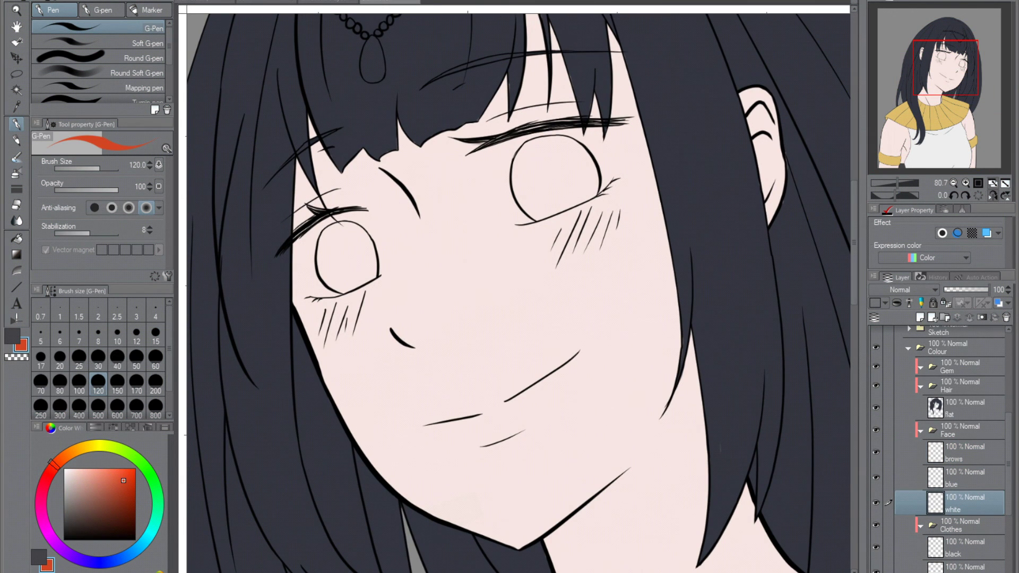
mouse_move(552, 170)
left_mouse_down()
mouse_move(345, 249)
mouse_move(339, 265)
left_mouse_up()
Trim the orange-red spilling past the lashes, outer corner and lower lid of the ear-side eye.
key("e")
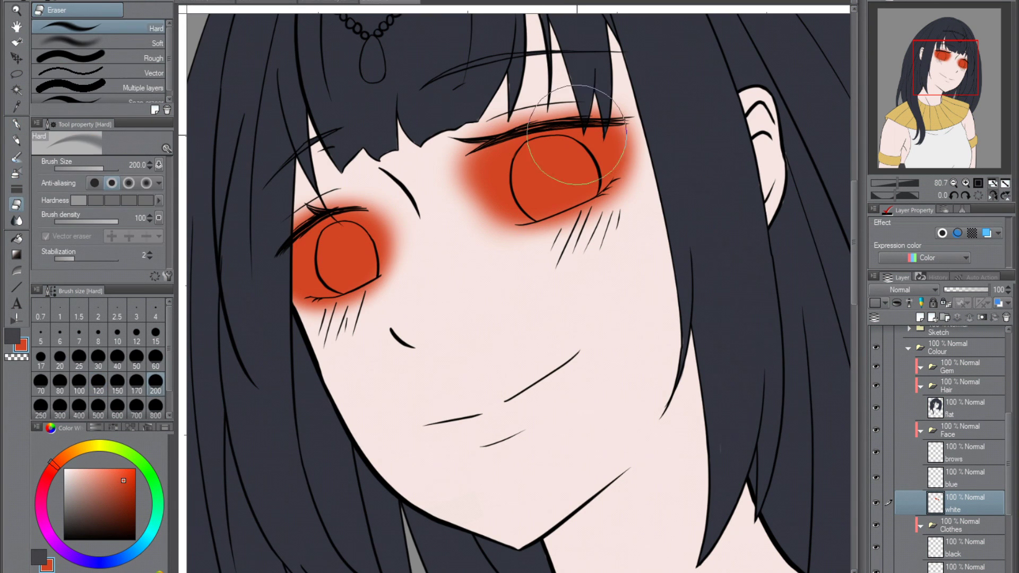
left_click_drag(629, 106, 618, 153)
key("h")
key("h")
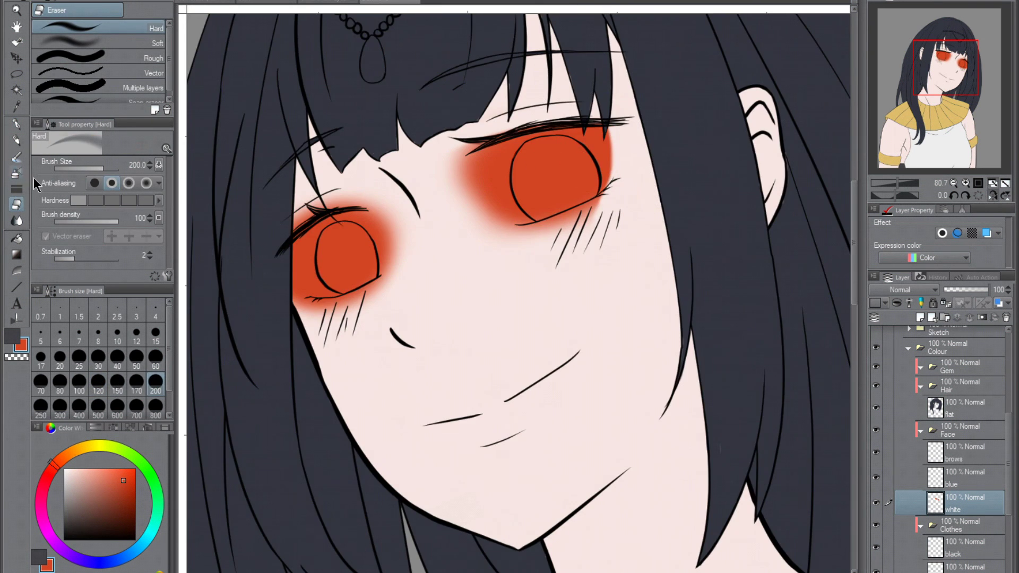
key("b")
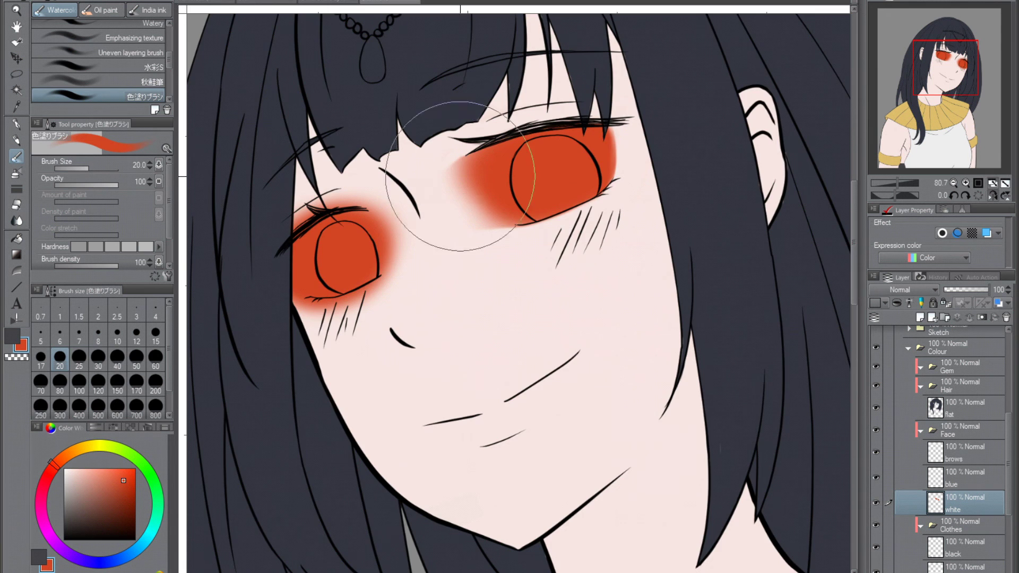
key("h")
key("h")
Lock the white layer's transparent pixels and recolour both eye areas off-white with the G-Pen.
key("p")
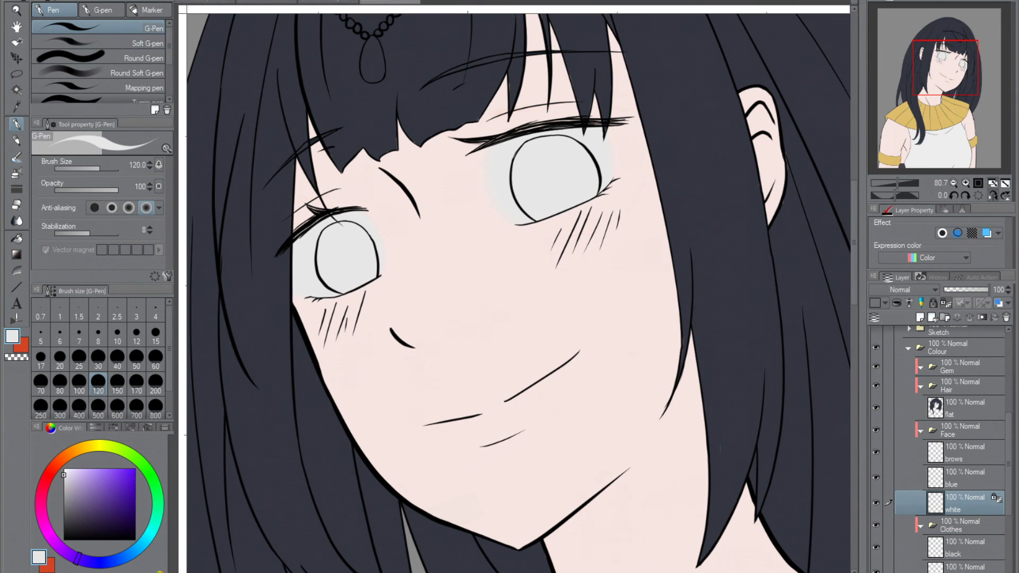
key("h")
key("h")
Touch up the whites of the eyes below the lashes with the watercolour brush at size 30.
key("b")
key("h")
scroll(426, 133, "up", 2)
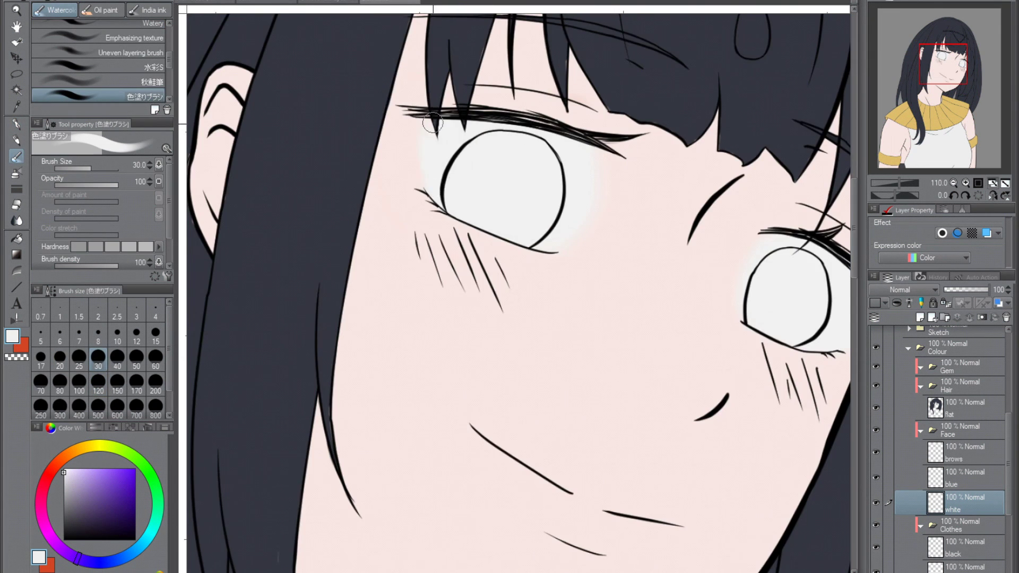
scroll(432, 186, "down", 3)
key("h")
key("h")
Paint both irises blue on the blue layer with the watercolour brush and recolour them a deeper blue.
left_click(122, 560)
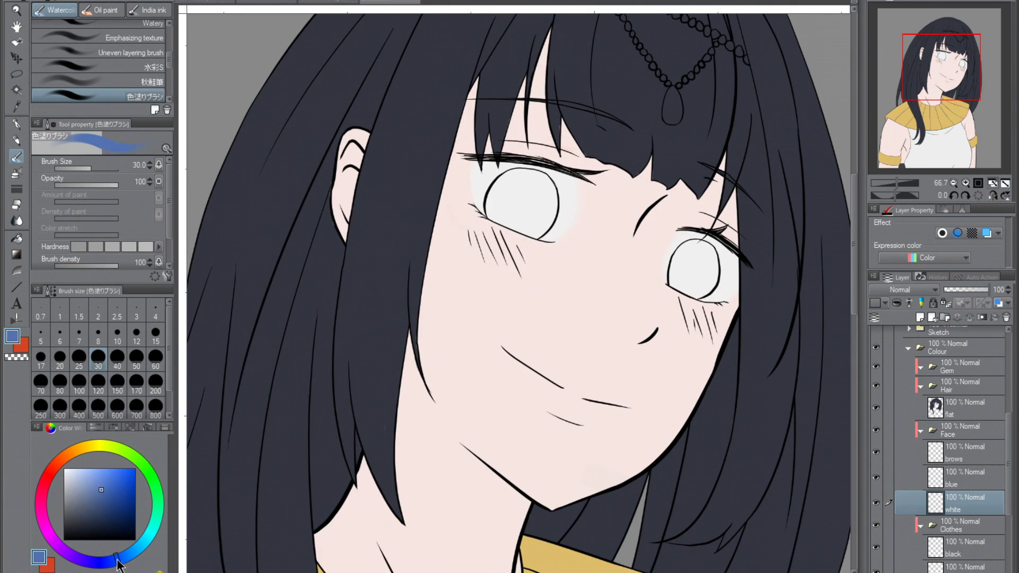
key("h")
key("alt+bracketright")
key("bracketright")
key("bracketright")
mouse_move(491, 199)
left_mouse_down()
mouse_move(512, 212)
mouse_move(528, 188)
left_mouse_up()
scroll(510, 207, "up", 1)
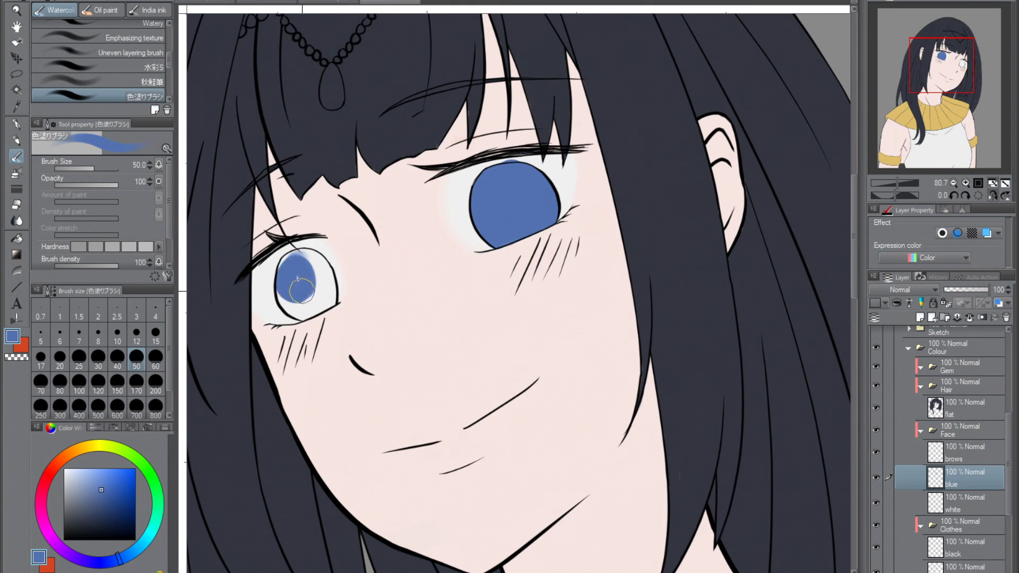
left_click_drag(304, 260, 313, 273)
key("h")
key("h")
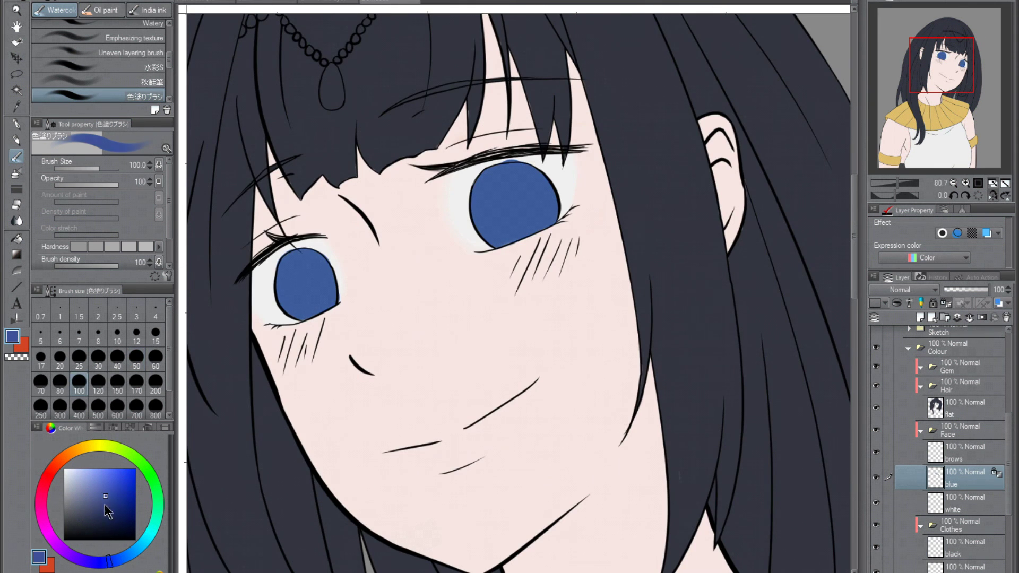
Add highlight, airbrush, shade 1, shade 2 and other layers clipped above the blue iris layer, with shade 1 set to Multiply.
left_click(920, 317)
left_click(920, 317)
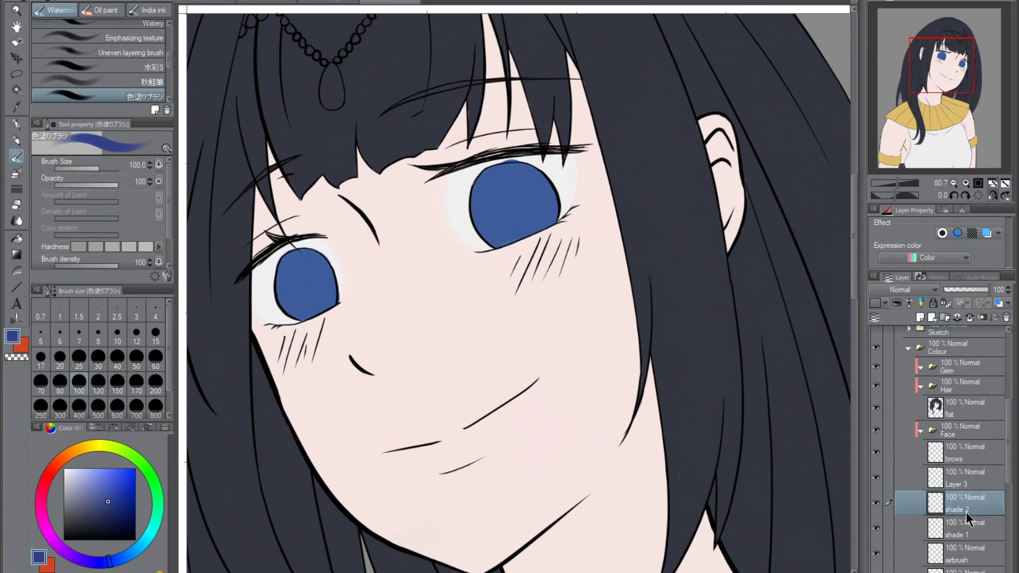
key("p")
key("ctrl+plus")
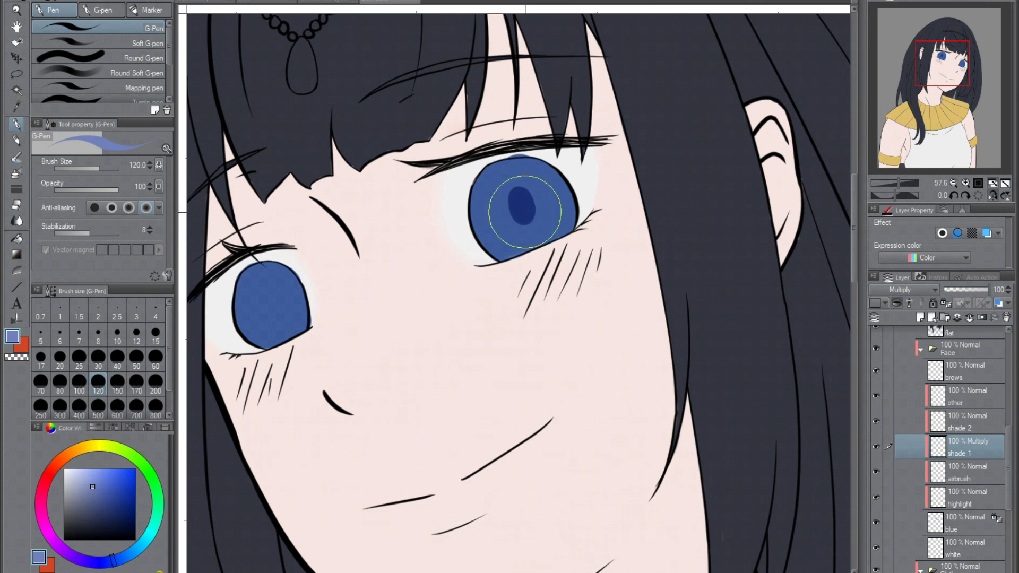
Undo the pupil strokes and redraw dark oval pupils in both eyes on shade 1, checking placement against the sketch.
key("ctrl+z")
key("ctrl+z")
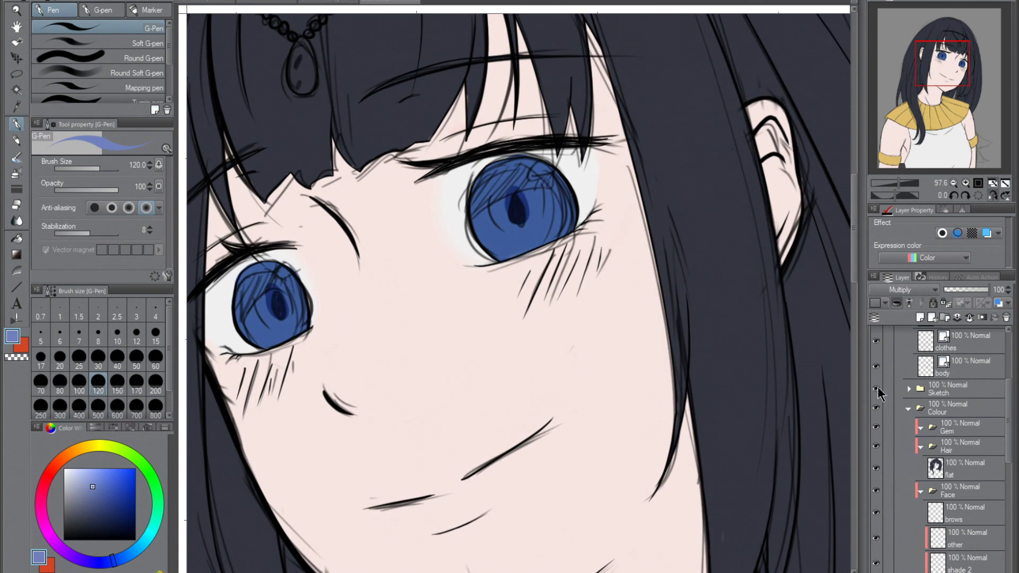
left_click(876, 390)
key("h")
key("h")
key("m")
mouse_move(530, 174)
left_mouse_down()
mouse_move(486, 248)
mouse_move(534, 175)
left_mouse_up()
key("p")
Shade the upper part of both irises on shade 1 at 59% opacity and deepen it on shade 2 in Multiply.
left_click_drag(493, 228, 552, 183)
key("h")
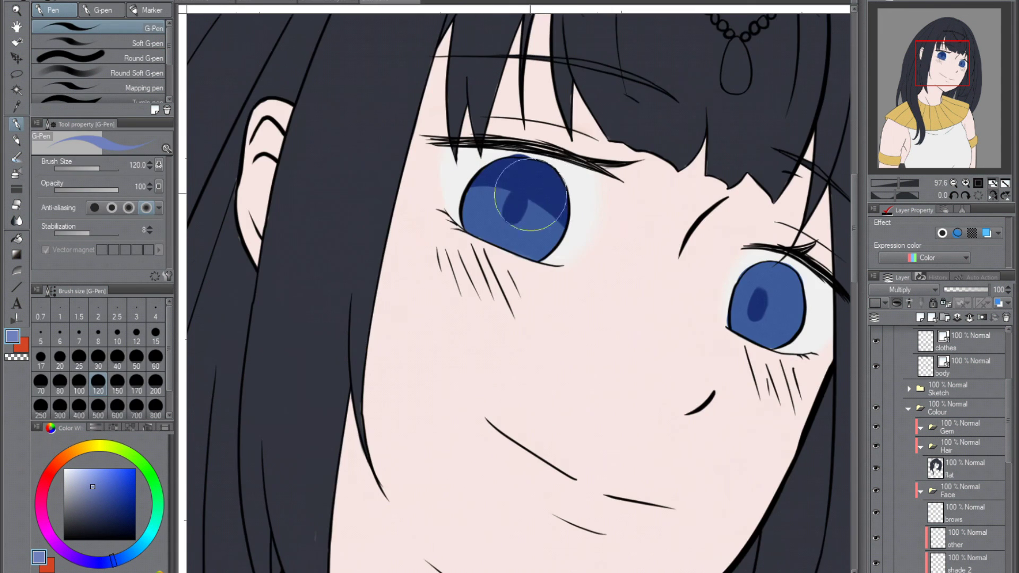
key("h")
scroll(520, 218, "down", 2)
key("h")
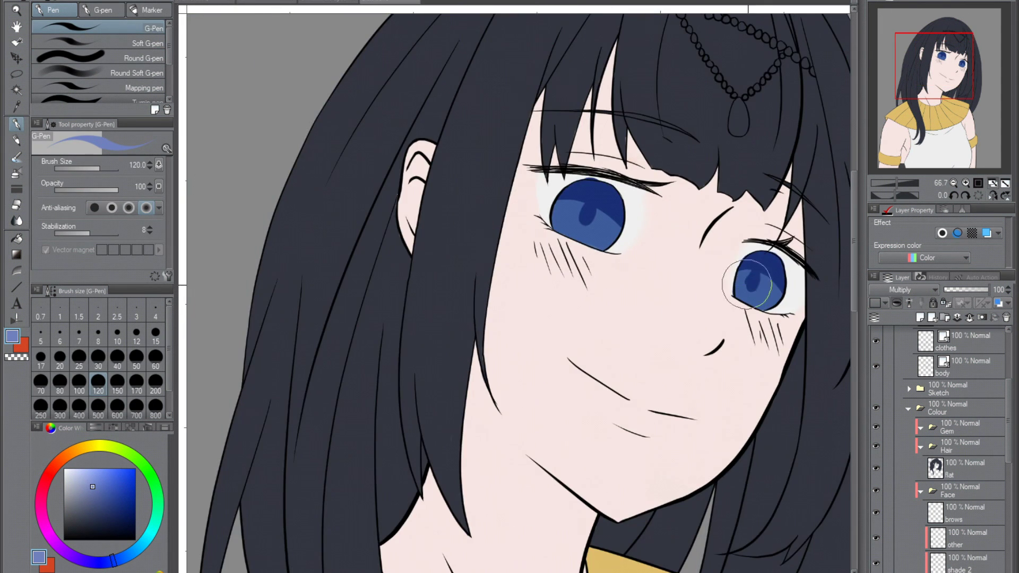
key("h")
scroll(512, 230, "up", 2)
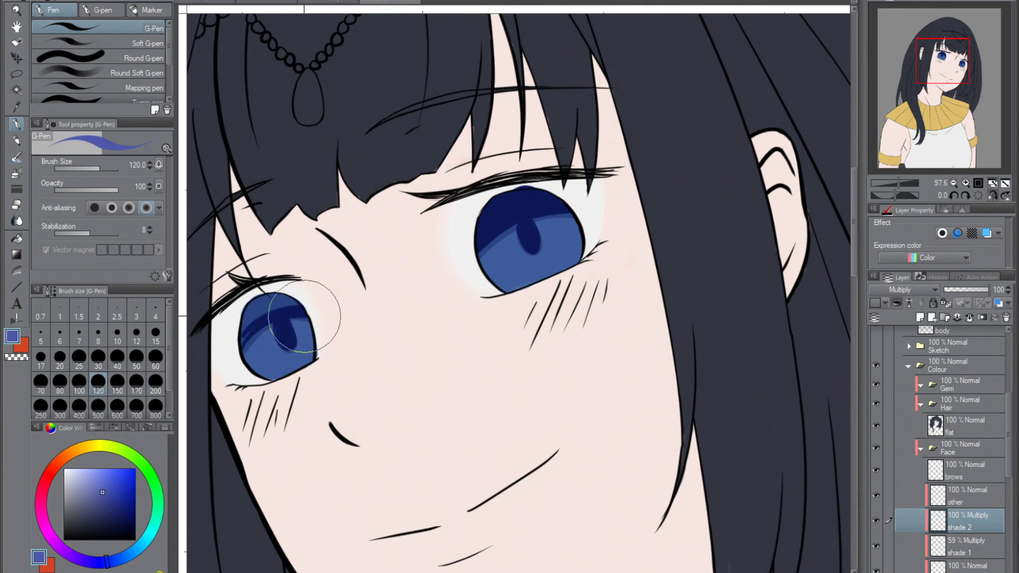
Draw curved darker streaks around the pupils of both irises on the shade 1 layer with the G-Pen.
key("alt+[")
key("h")
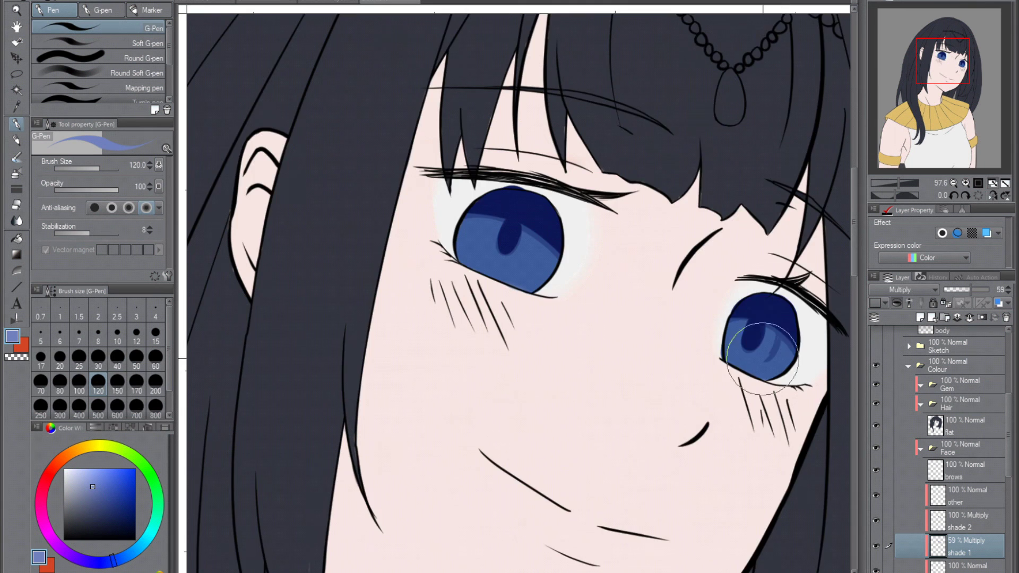
key("h")
key("ctrl+z")
key("h")
key("h")
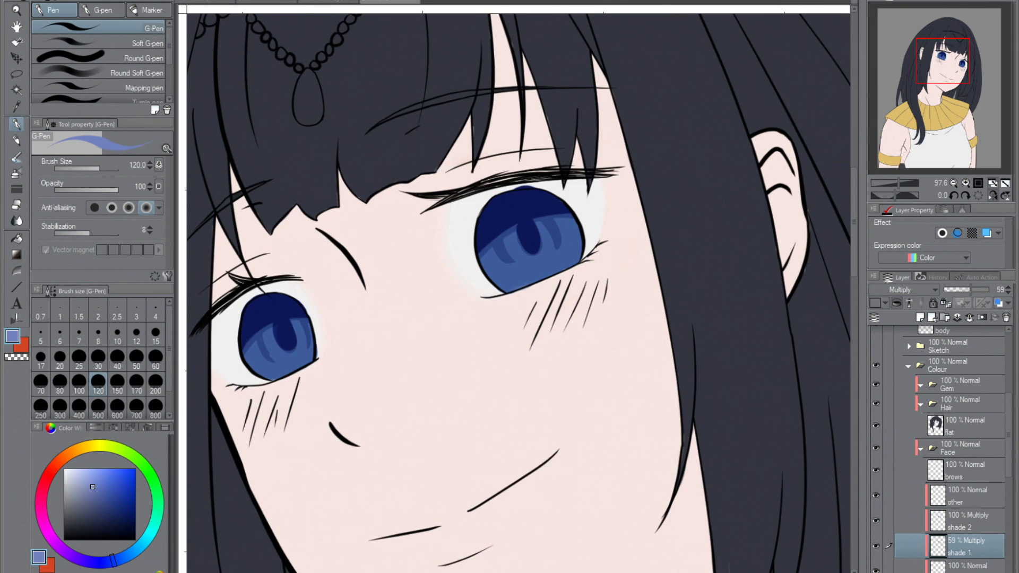
key("h")
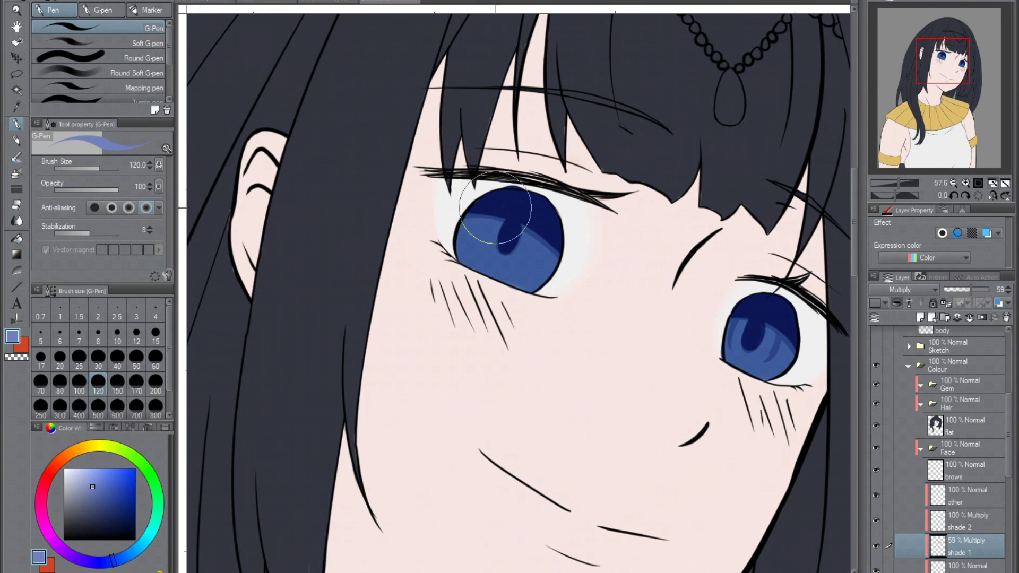
key("h")
key("h")
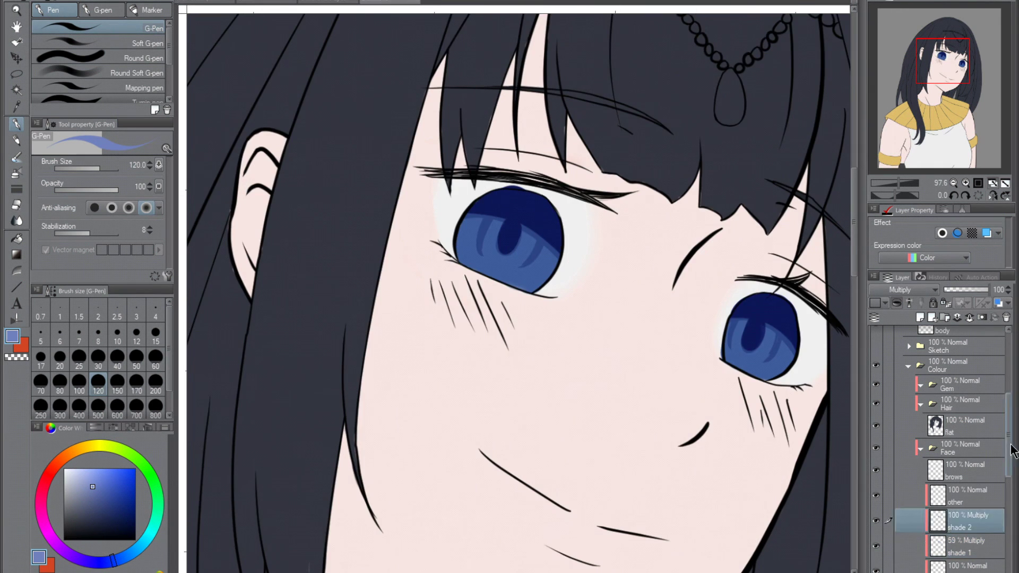
Move the highlight layer above shade 2 and paint light blue crescents along the bottom of both irises.
key("h")
scroll(951, 425, "down", 2)
left_click(952, 425)
left_click_drag(960, 498, 961, 420)
key("m")
left_click_drag(523, 228, 535, 238)
key("h")
key("ctrl+d")
Spray a soft light blue glow over both irises on the airbrush layer with the Soft airbrush at size 120.
key("b")
key("h")
key("alt+bracketleft")
key("alt+bracketleft")
key("alt+bracketleft")
key("h")
key("h")
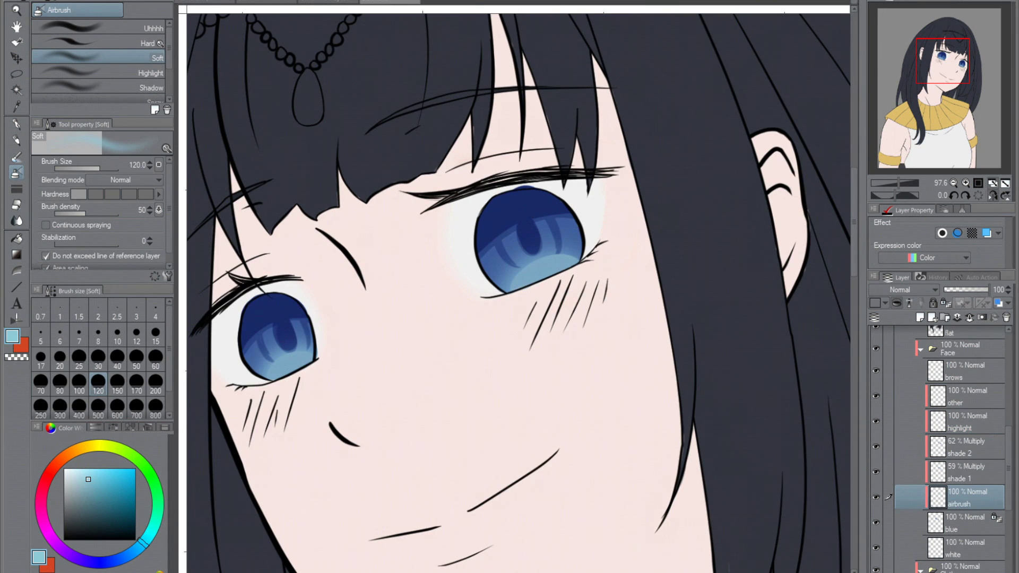
Lock the highlight layer's transparent pixels and tint the lower iris highlights with a mid blue using the Soft airbrush.
key("h")
key("alt+bracketright")
key("alt+bracketright")
key("alt+bracketright")
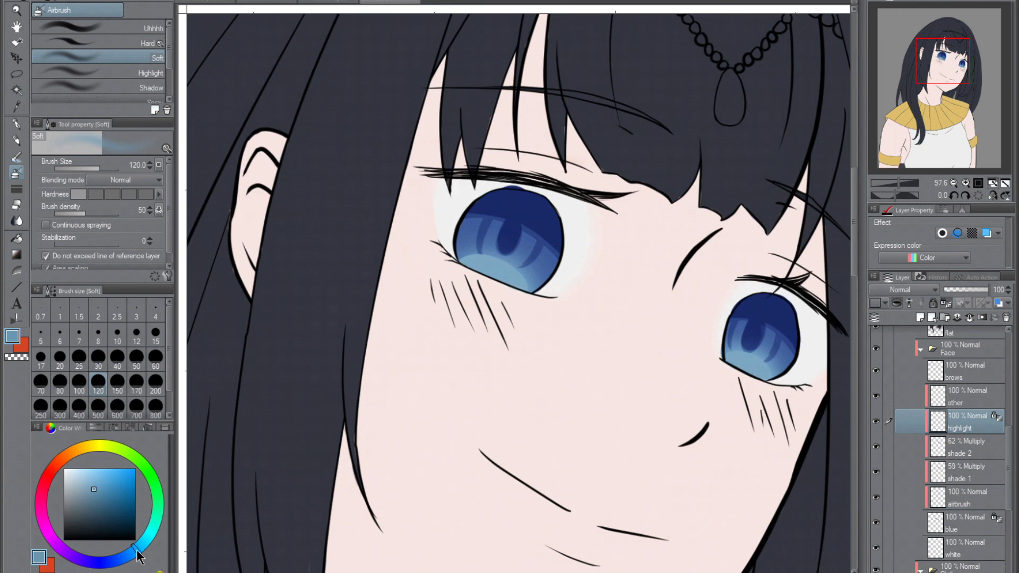
left_click_drag(457, 249, 467, 260)
key("h")
Paint light blue oval reflections near the upper edge of both irises on the other layer with the G-Pen.
key("p")
left_click(91, 480)
key("h")
key("alt+bracketright")
key("h")
left_click_drag(257, 351, 295, 345)
left_click(296, 345, "alt")
left_click(287, 308, "alt")
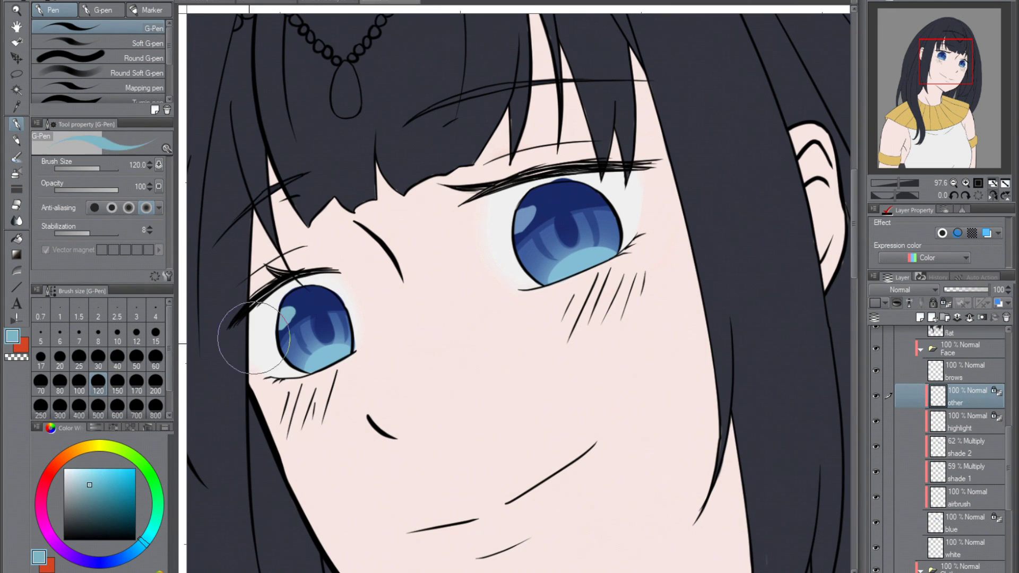
Add a highlight layer above the eyes lineart and paint white shines and small dots over both irises.
key("m")
key("h")
scroll(934, 424, "up", 5)
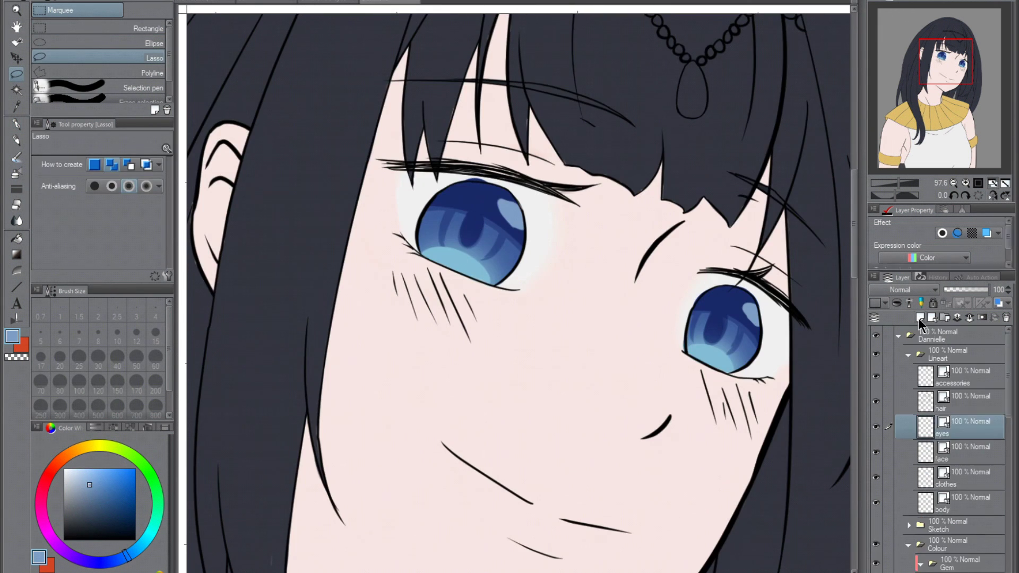
key("p")
left_click(441, 192, "alt")
key("h")
left_click(527, 246)
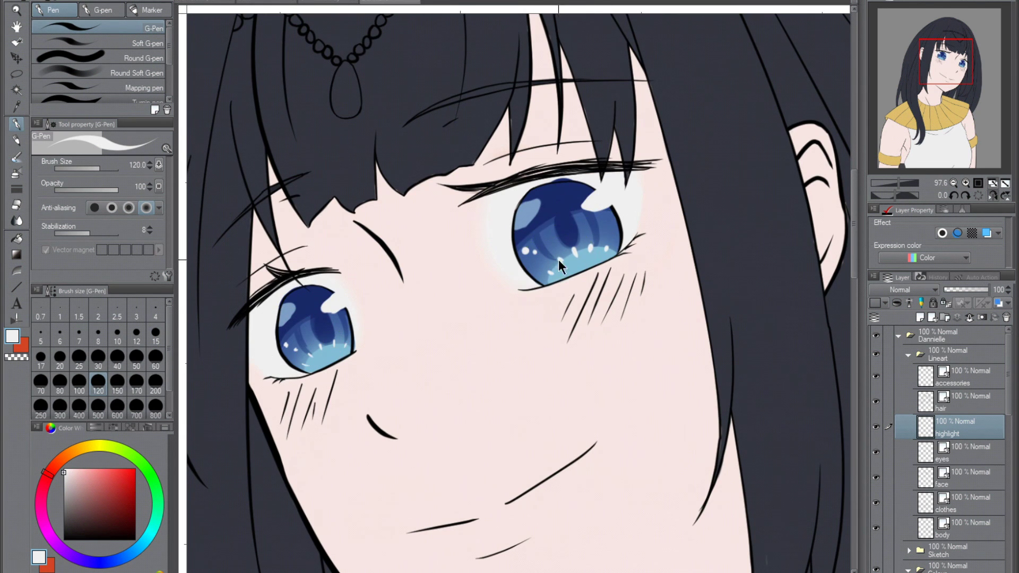
Recolour the crescents at the bottom of both irises a paler cyan on the locked highlight layer.
scroll(318, 345, "down", 4)
left_click(507, 189, "alt")
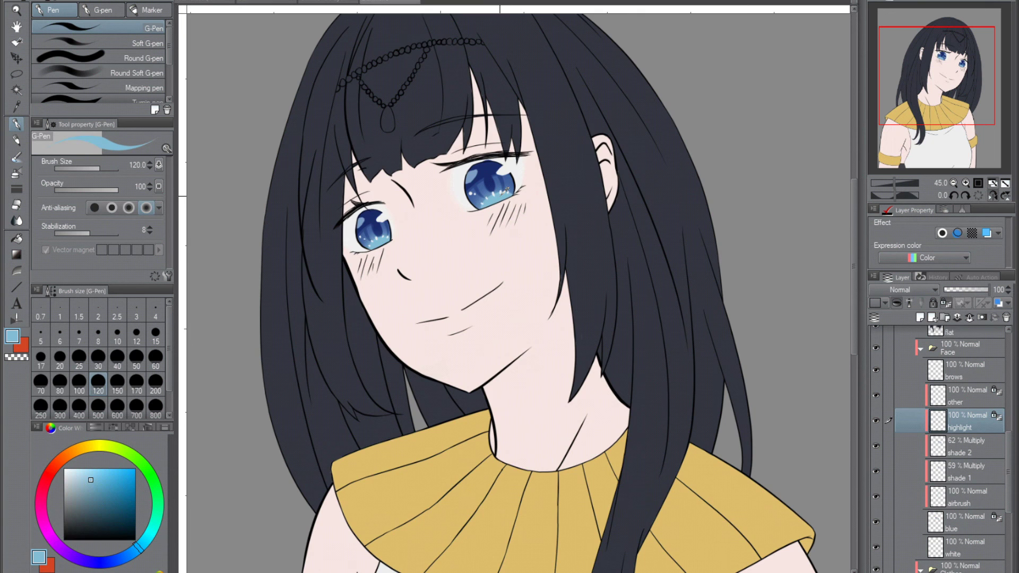
key("h")
key("ctrl+0")
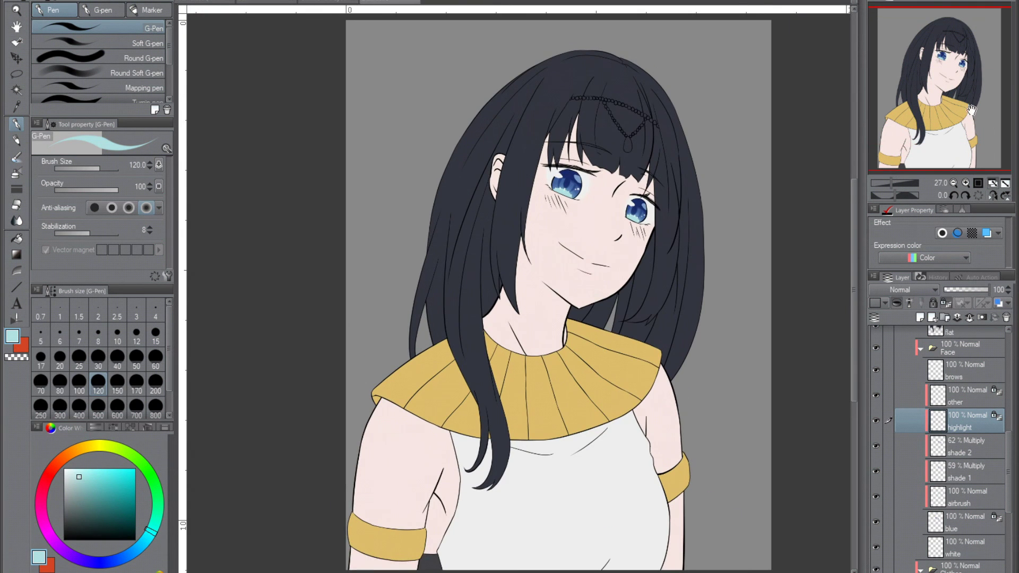
Fill the beads of the head chain light grey on the silver layer in the Gem folder.
scroll(969, 446, "up", 4)
left_click(969, 474)
scroll(596, 71, "up", 5)
key("g")
left_click(537, 257)
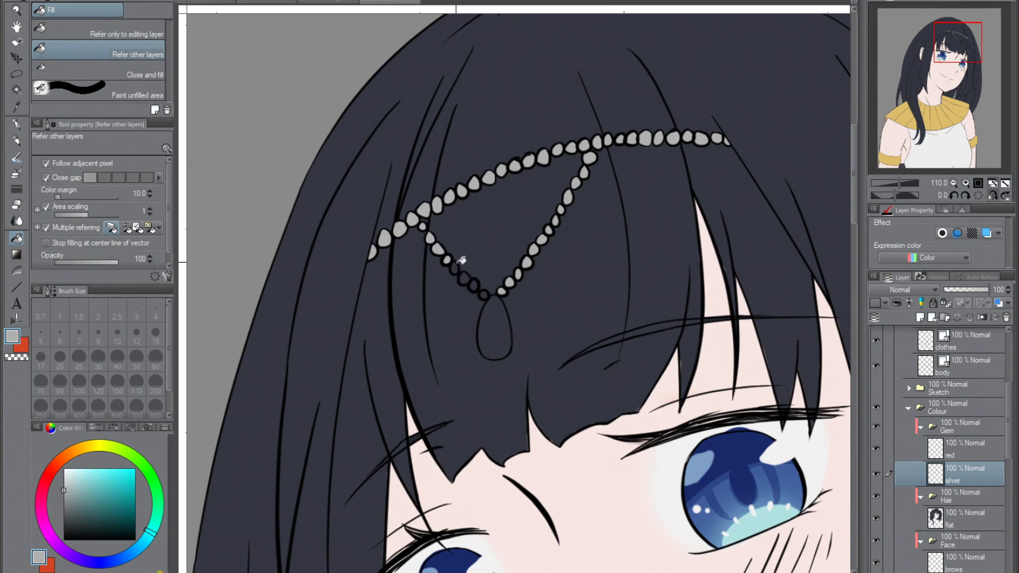
key("ctrl+0")
Fill the teardrop pendant on the forehead red on the red layer.
left_click(45, 474)
left_click(966, 448)
left_click_drag(935, 85, 936, 93)
key("h")
key("ctrl+0")
Airbrush soft red blush over the cheeks, neck, shoulders and arms on a clipped airbrush layer above the skin flat.
scroll(966, 478, "down", 5)
left_click(966, 496)
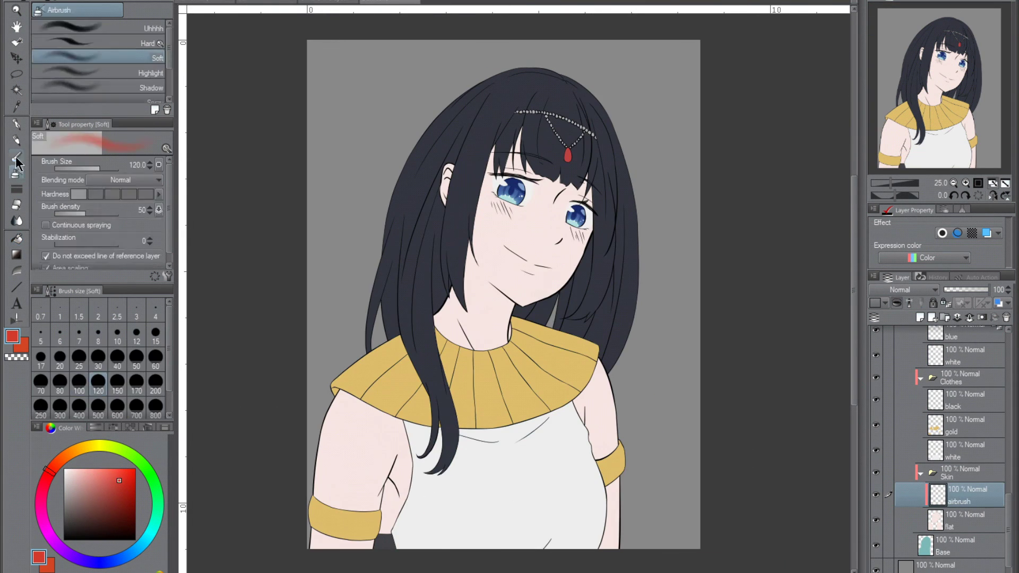
left_click(16, 172)
key("h")
left_click_drag(538, 204, 461, 233)
scroll(707, 212, "up", 1)
left_click_drag(911, 85, 910, 102)
left_click_drag(689, 414, 716, 425)
left_click_drag(345, 334, 371, 350)
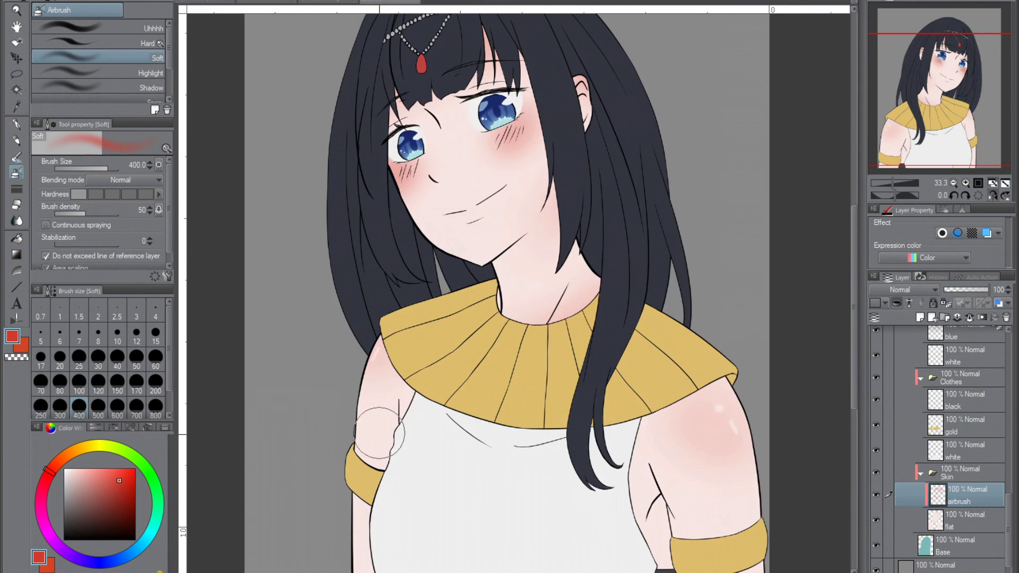
Add a clipped airbrush layer above the white clothes and softly shade the dress pale blue-grey at brush size 700.
key("h")
left_click(127, 553)
left_click(71, 482)
left_click(920, 317)
left_click(136, 406)
left_click_drag(934, 33, 934, 63)
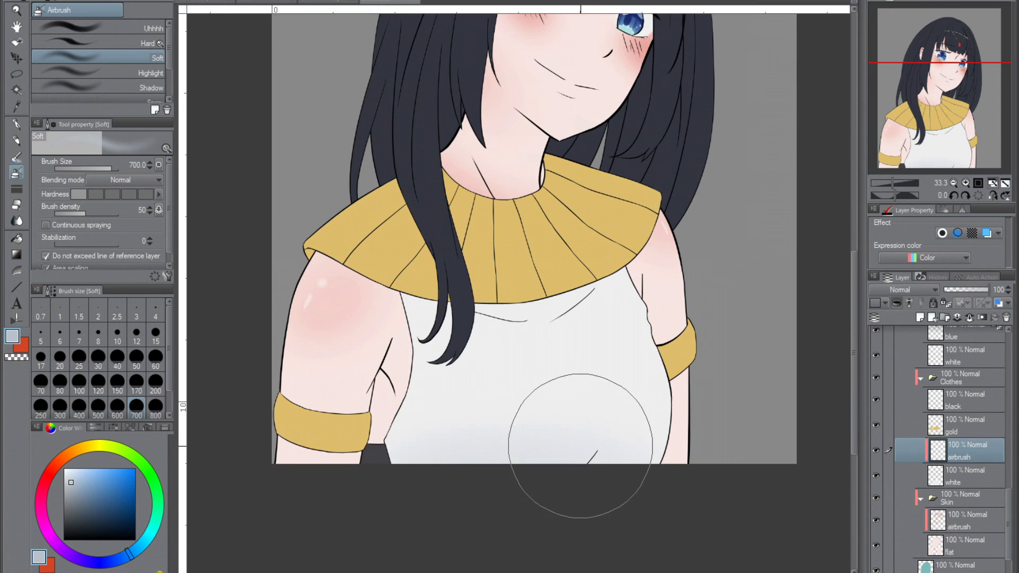
key("h")
key("h")
Airbrush orange shading over the gold collar and armbands on a new clipped layer and lower its opacity to 59%.
left_click(69, 451)
left_click(966, 427)
key("ctrl+shift+n")
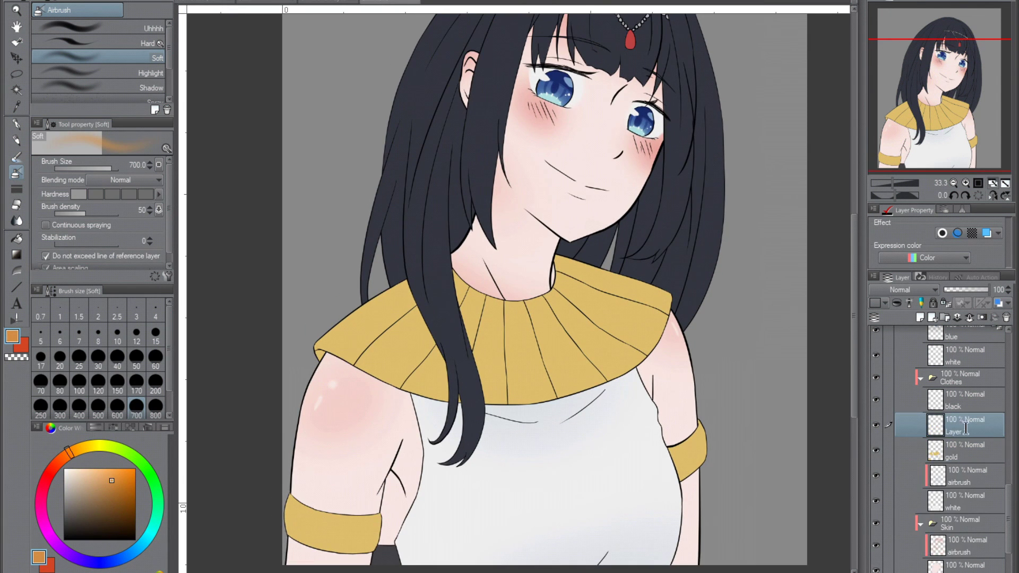
key("h")
left_click_drag(371, 297, 493, 361)
left_click(946, 303)
key("h")
key("h")
left_click_drag(987, 290, 970, 289)
Add a clipped airbrush layer above the hair flat and darken the hair with a dark navy Soft airbrush at size 800.
scroll(950, 424, "up", 3)
left_click(965, 386)
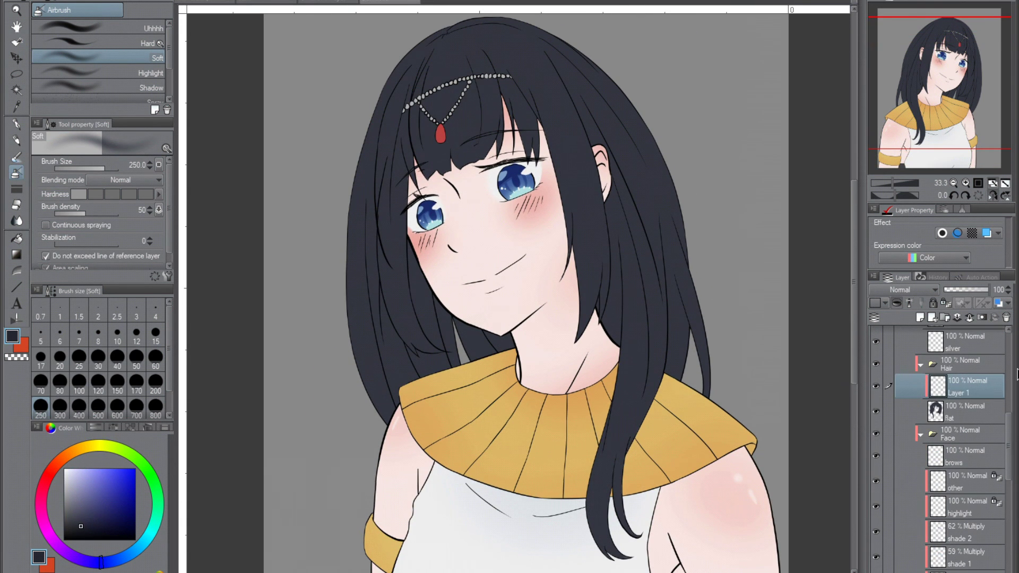
key("h")
scroll(382, 234, "down", 2)
key("bracketright")
key("bracketright")
key("bracketright")
key("bracketright")
key("bracketright")
key("bracketright")
scroll(625, 330, "up", 1)
key("h")
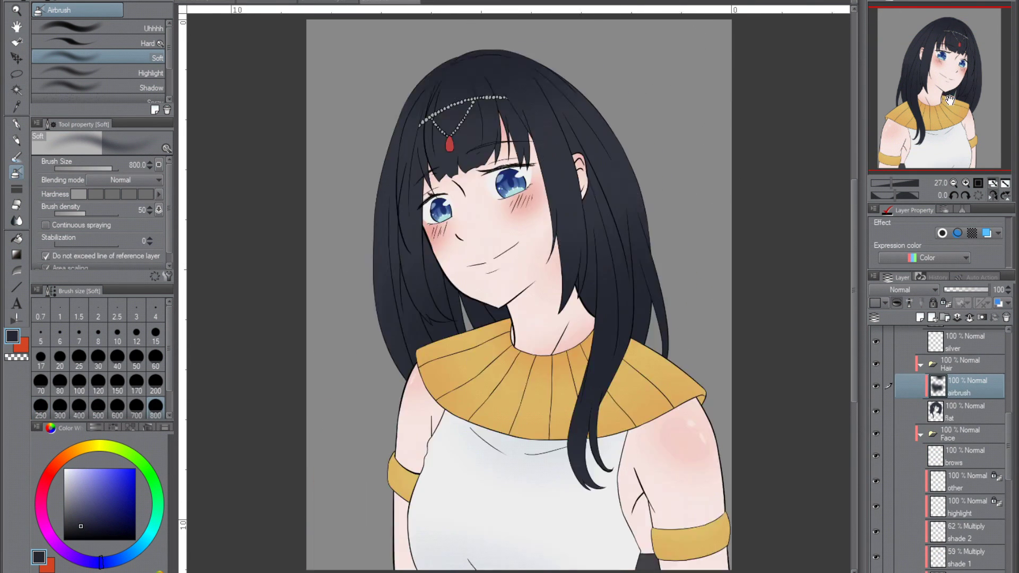
left_click(625, 330, "alt")
left_click_drag(938, 113, 939, 119)
Shade the pendant with a darker red Soft airbrush at size 50 on a clipped airbrush layer above red.
left_click(116, 492)
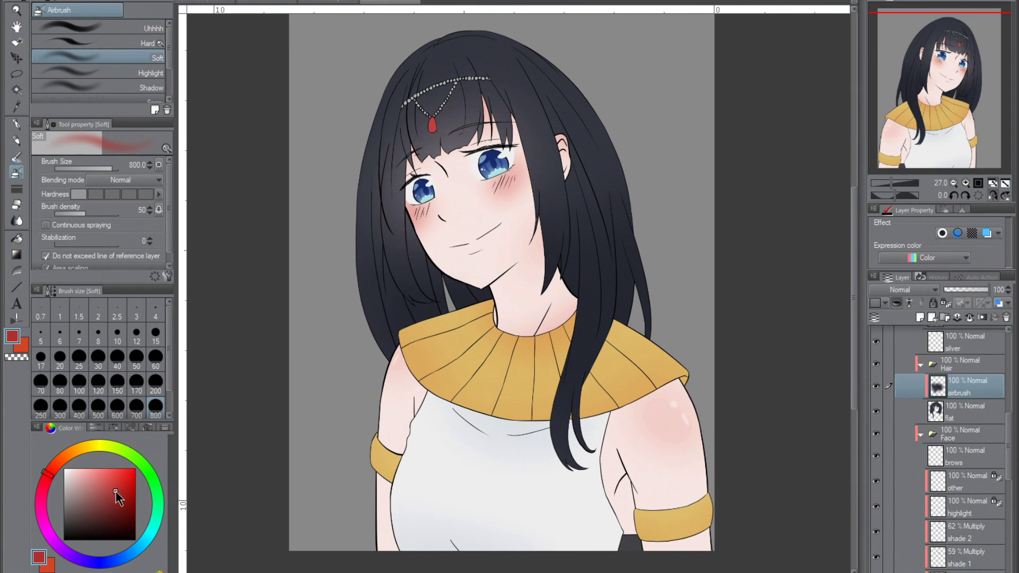
scroll(956, 424, "up", 3)
left_click(966, 423)
scroll(469, 123, "up", 4)
key("bracketleft")
key("bracketleft")
key("bracketleft")
key("bracketleft")
key("bracketleft")
key("bracketleft")
key("bracketleft")
key("bracketleft")
key("bracketleft")
key("bracketleft")
key("bracketleft")
key("bracketleft")
key("bracketleft")
key("bracketleft")
key("bracketleft")
key("h")
key("h")
Add a clipped highlight layer in the Gem folder and paint white shines on the red pendant with the G-Pen.
key("ctrl+shift+n")
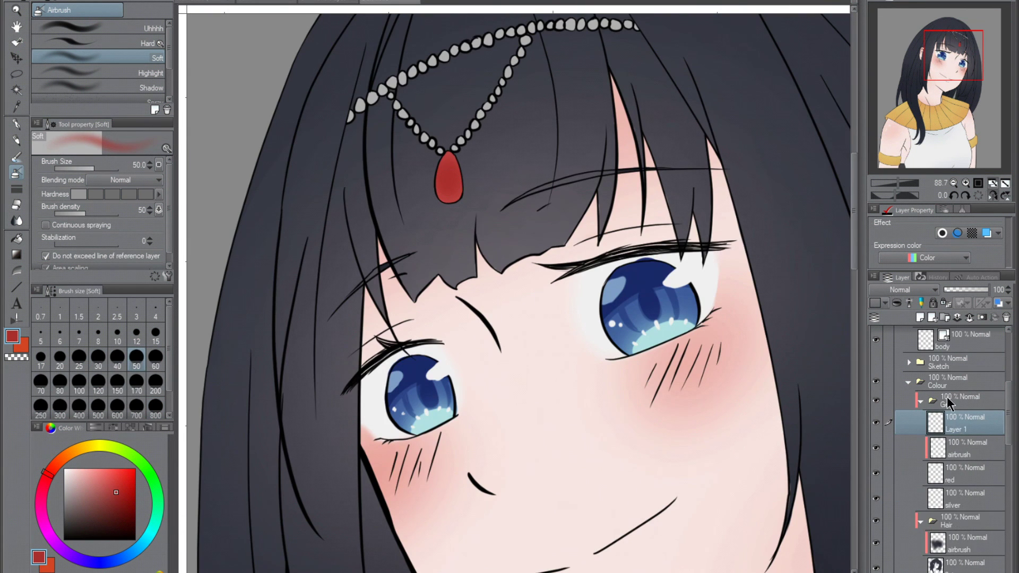
key("p")
left_click_drag(450, 166, 456, 183)
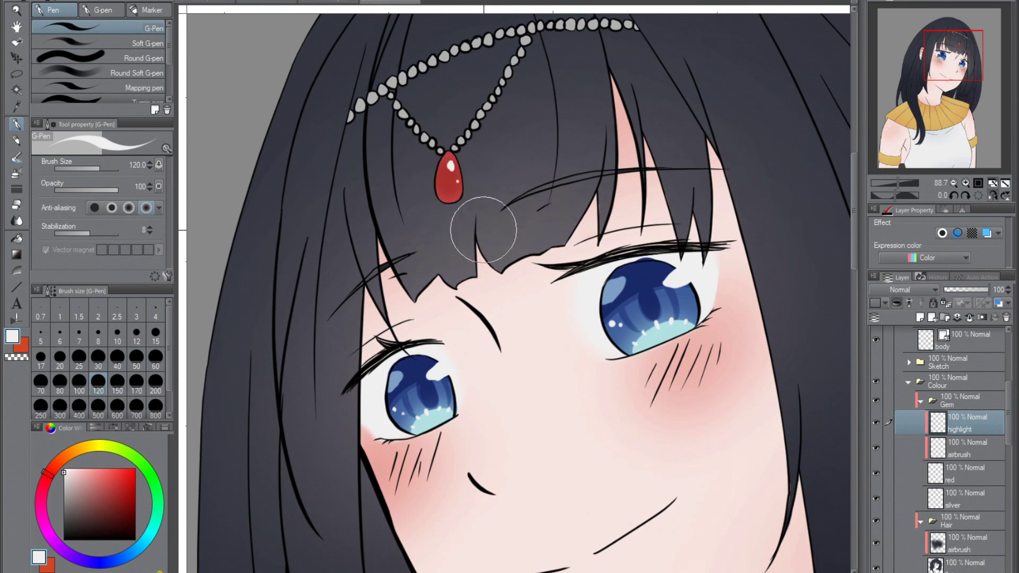
scroll(484, 229, "down", 3)
Shade the silver chain with a grey Soft airbrush at size 200 on a clipped airbrush layer above silver.
key("h")
left_click(966, 498)
key("b")
key("h")
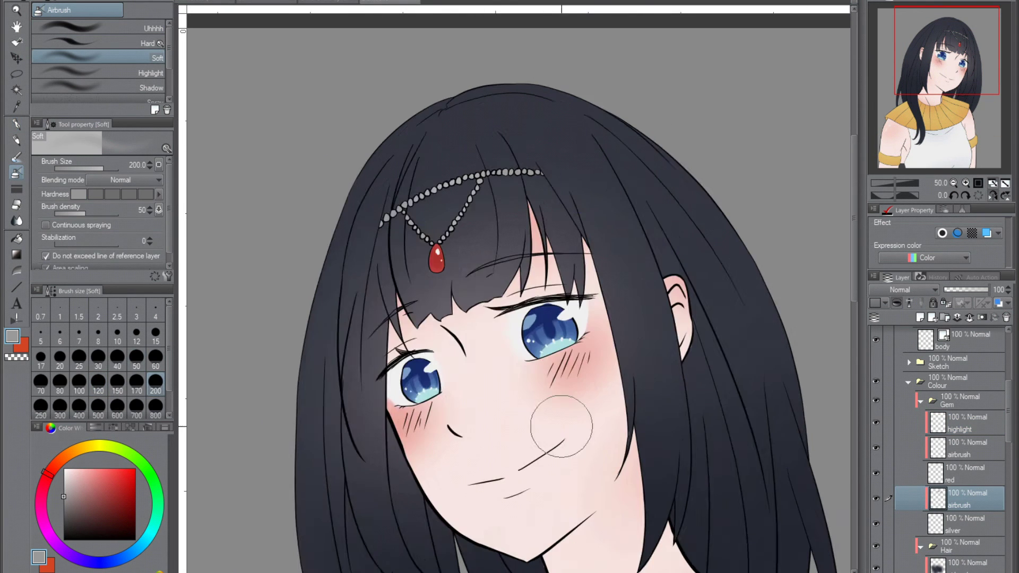
scroll(561, 426, "down", 2)
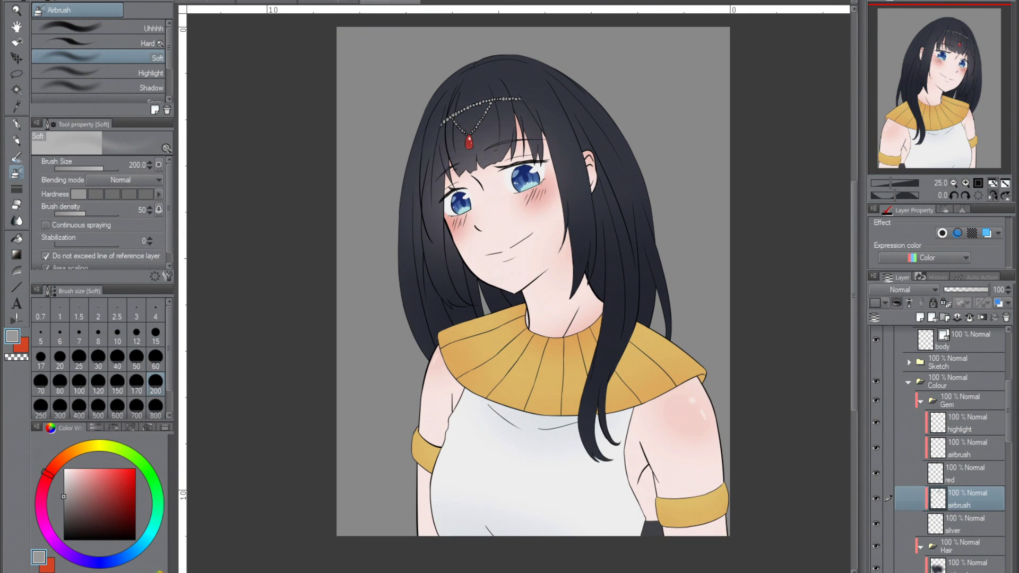
Hide the grey background and touch up the red blush on the skin's airbrush layer at size 200.
left_click(990, 183)
key("h")
scroll(950, 451, "down", 3)
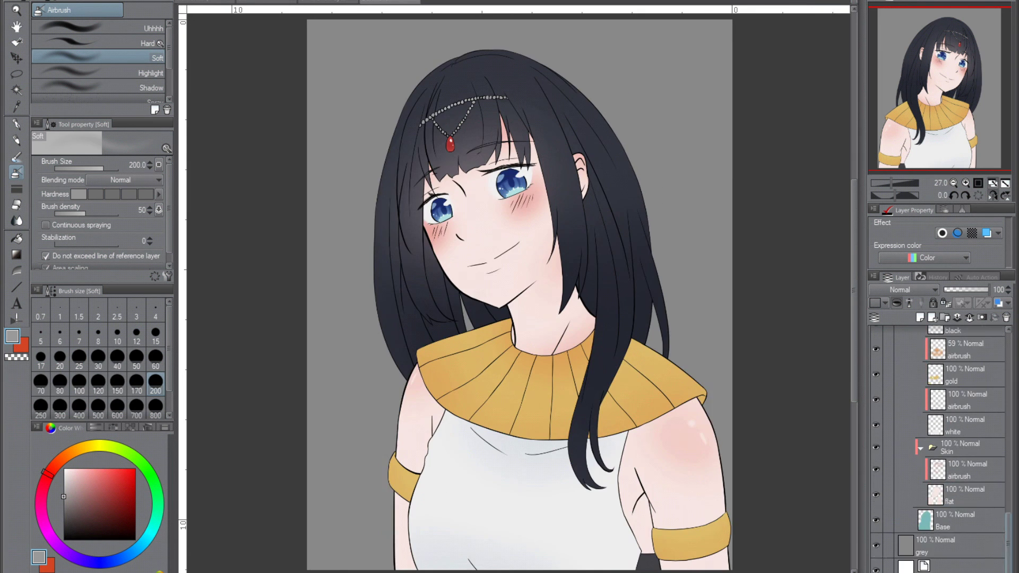
left_click(966, 503)
key("h")
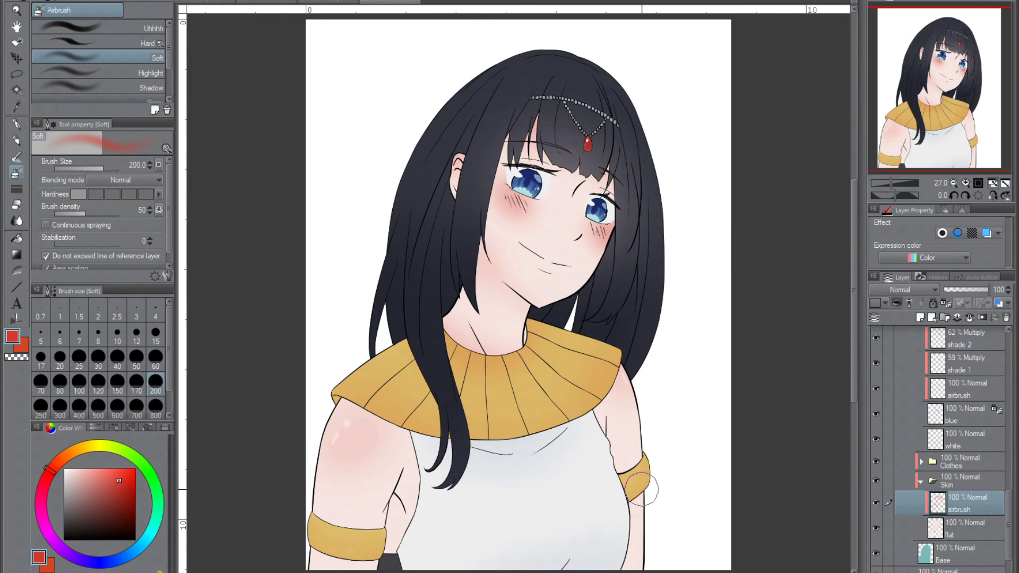
Fill a flat layer in the bg folder with pale cyan, including the small gaps beside the hair.
left_click(909, 504)
key("h")
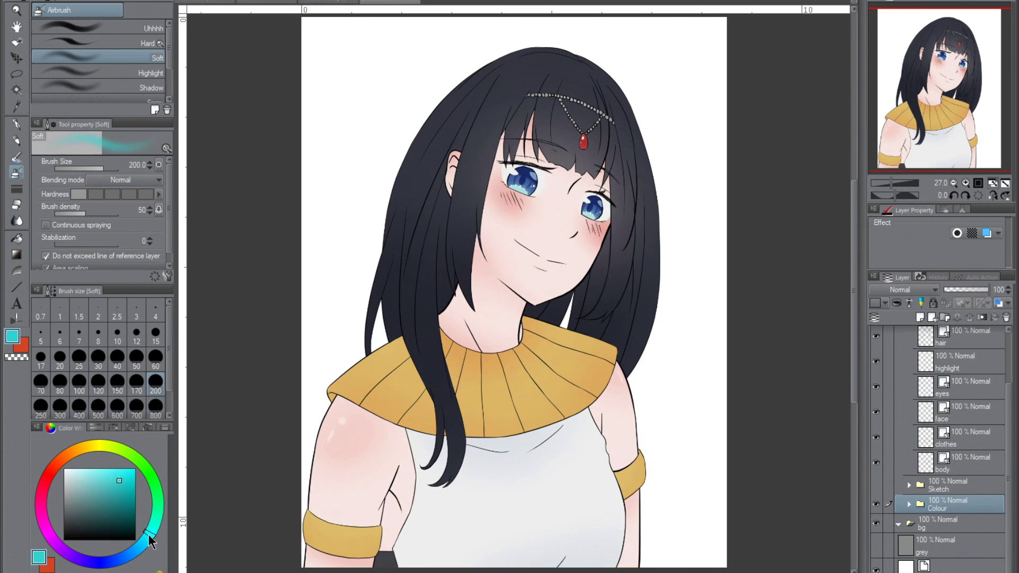
key("g")
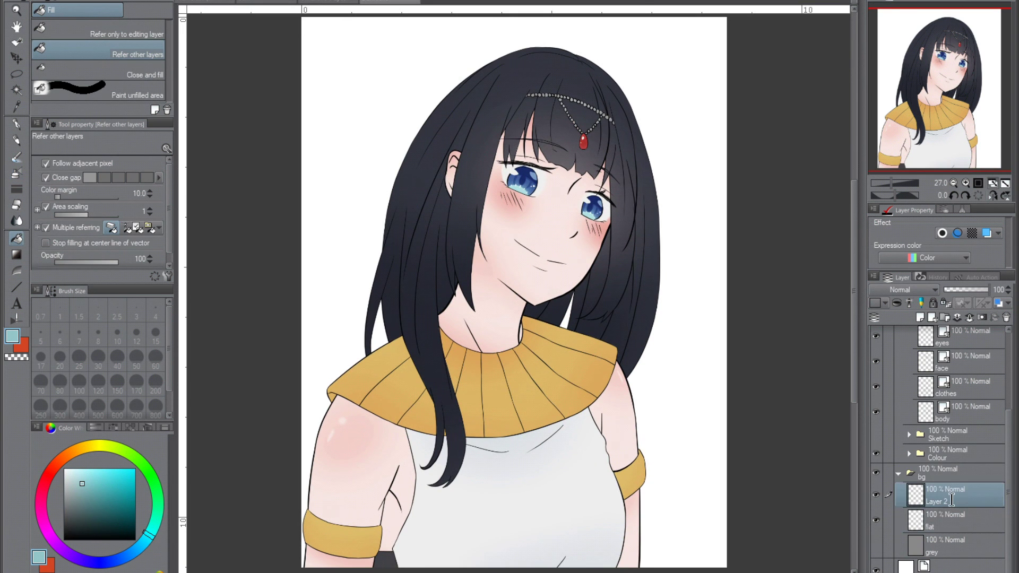
key("h")
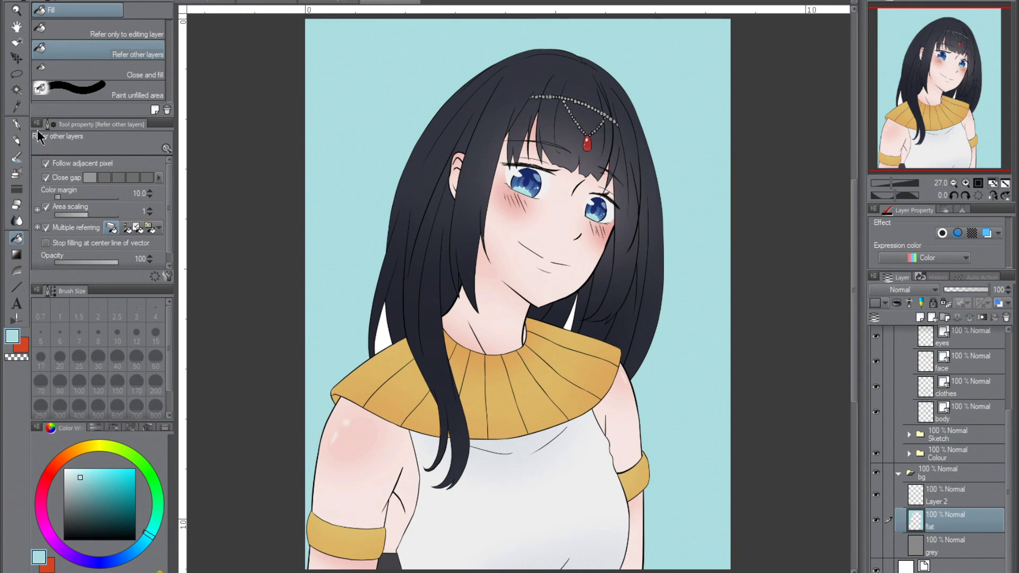
key("p")
key("h")
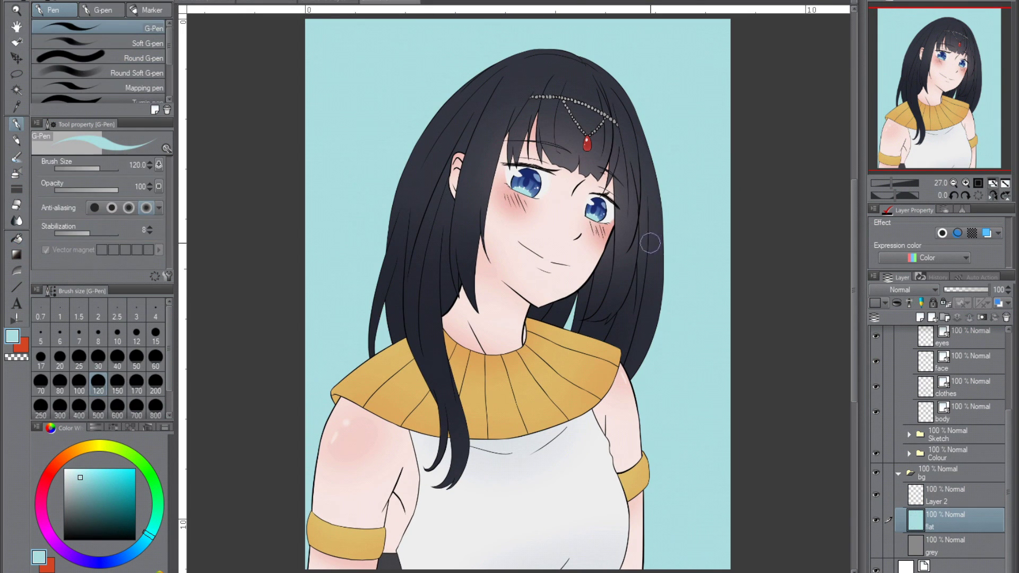
Try the magnostadt logo as a background emblem behind the character, scaled to 110% and moved lower, and delete its layer.
key("h")
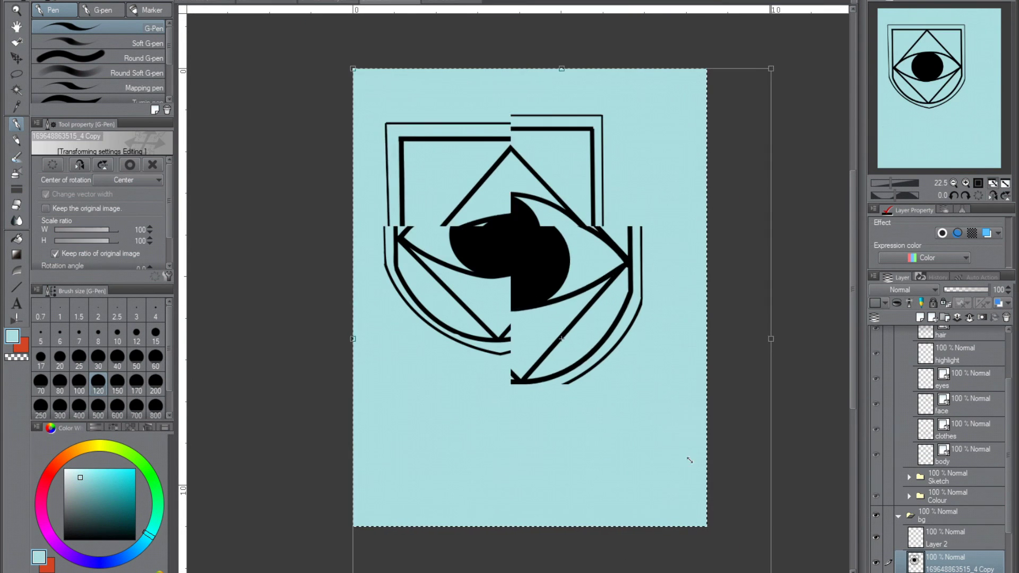
left_click_drag(690, 460, 704, 272)
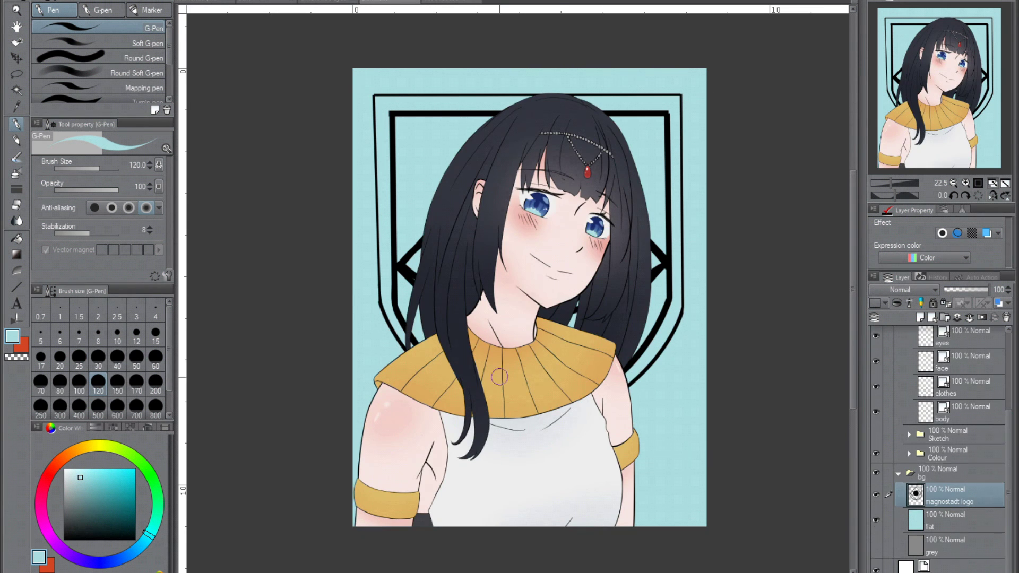
key("ctrl+t")
left_click_drag(699, 154, 650, 298)
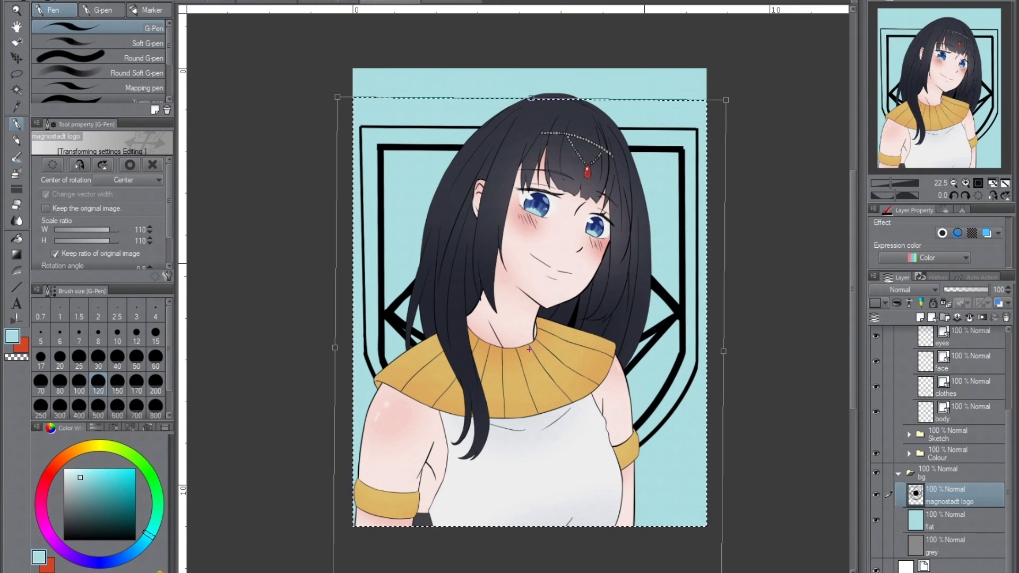
key("Return")
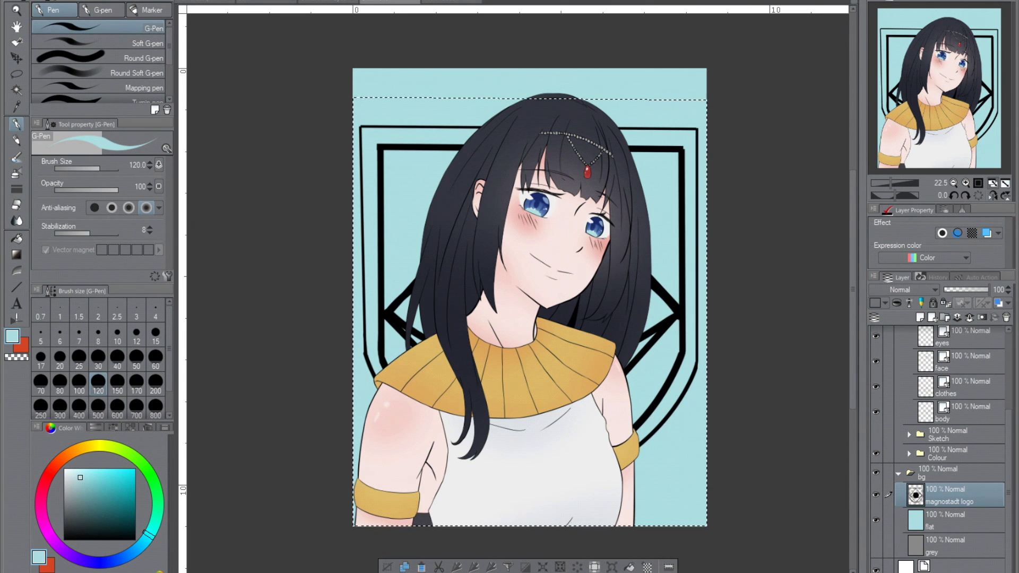
left_click(1006, 318)
Draw teal Dotted line rows across the background's upper and lower edges on a new bg layer, large at size 170 and small at 70.
left_click(18, 193)
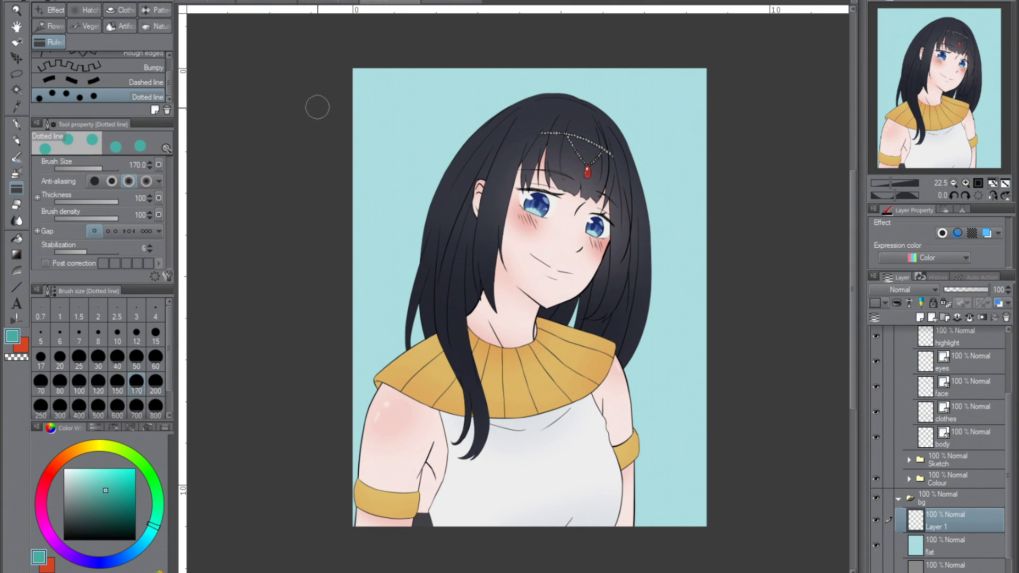
left_click_drag(753, 99, 310, 99)
left_click_drag(312, 494, 311, 494)
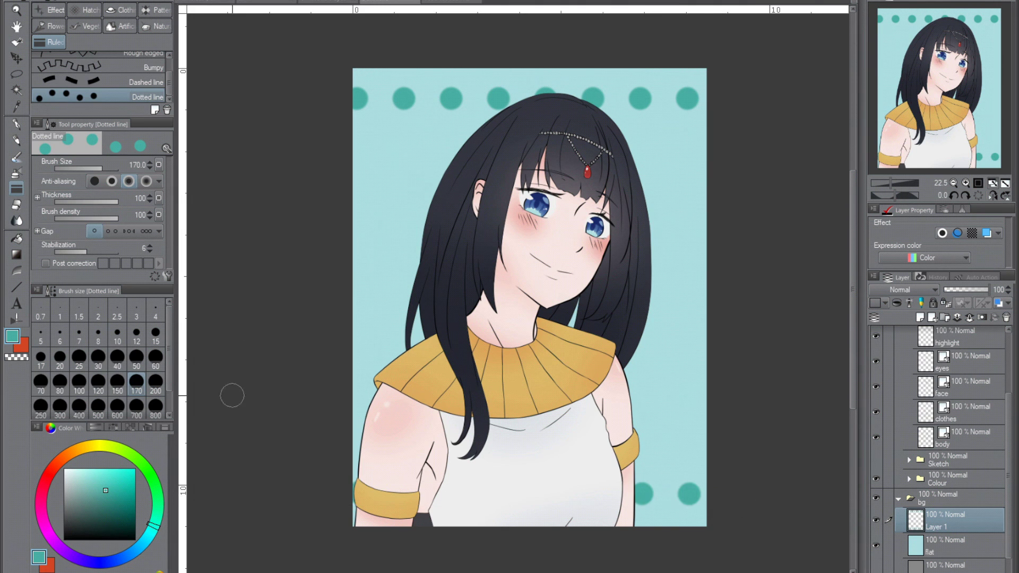
scroll(232, 395, "up", 1)
left_click(40, 381)
left_click_drag(773, 94, 259, 94)
left_click_drag(278, 490, 278, 490)
Recolour the lineart on clipped layers with the G-Pen at size 600, using dark red for skin, grey for the top and orange-brown for the collar.
key("ctrl+minus")
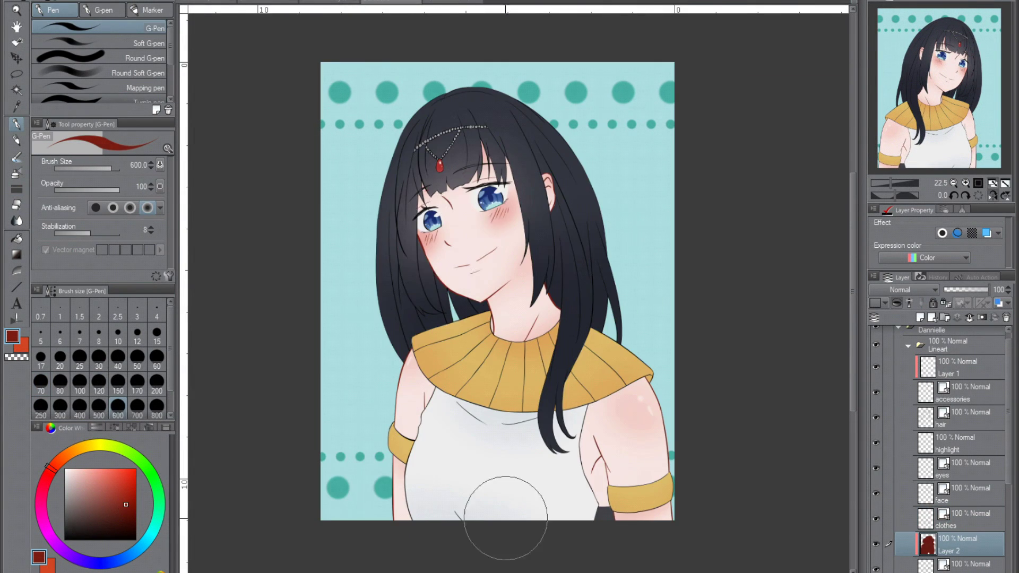
key("ctrl+0")
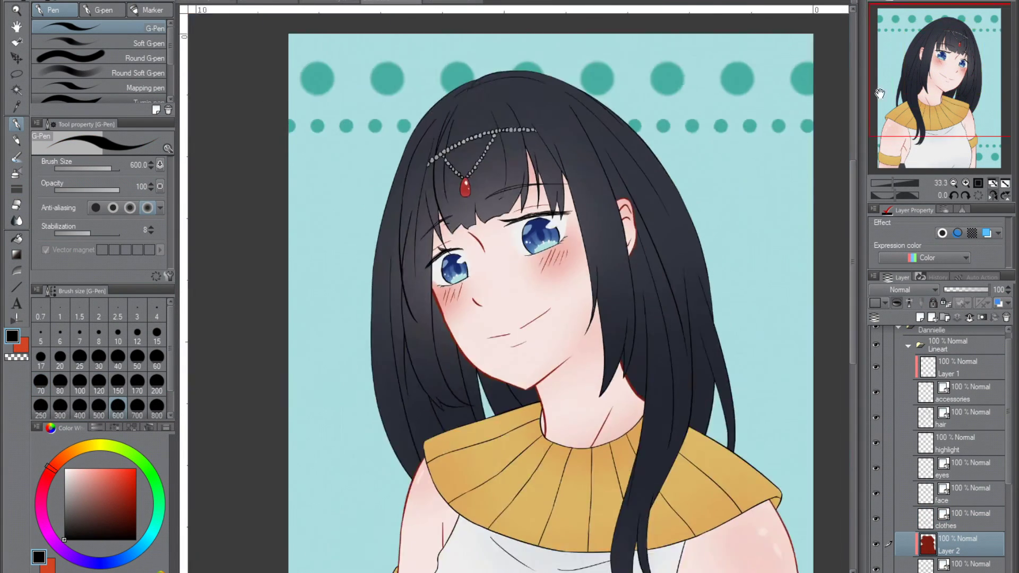
key("ctrl+shift+n")
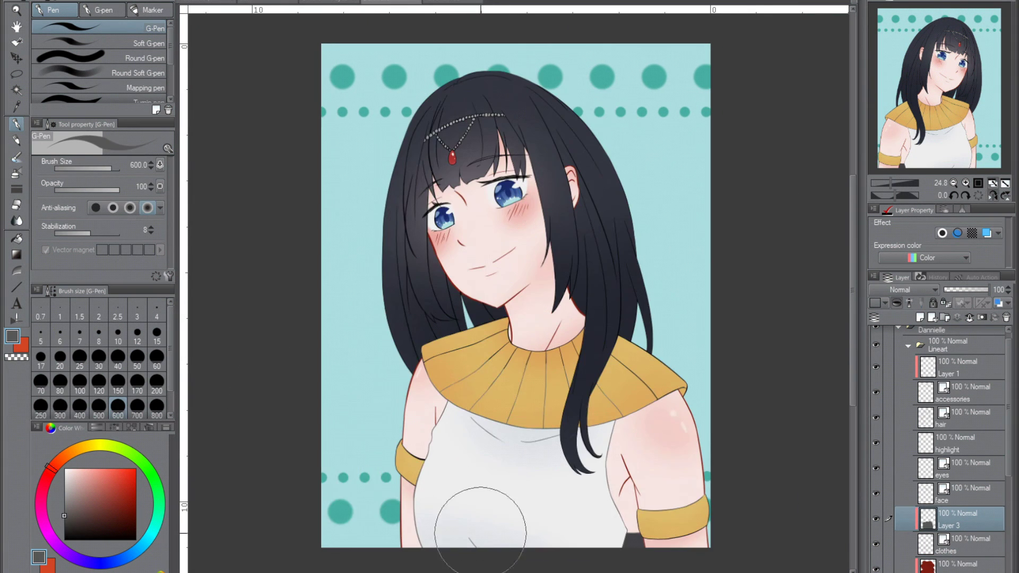
scroll(326, 444, "up", 5)
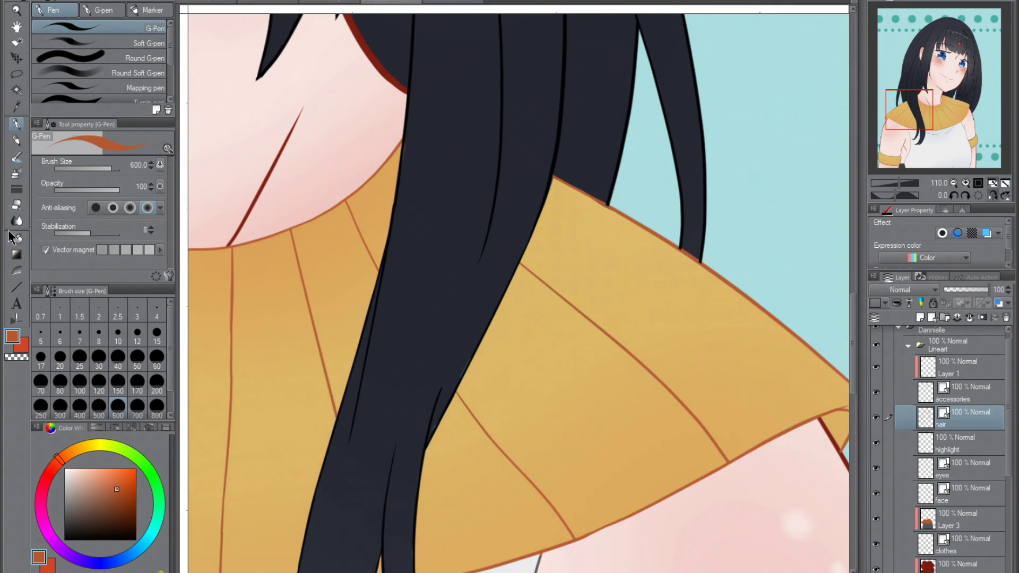
key("e")
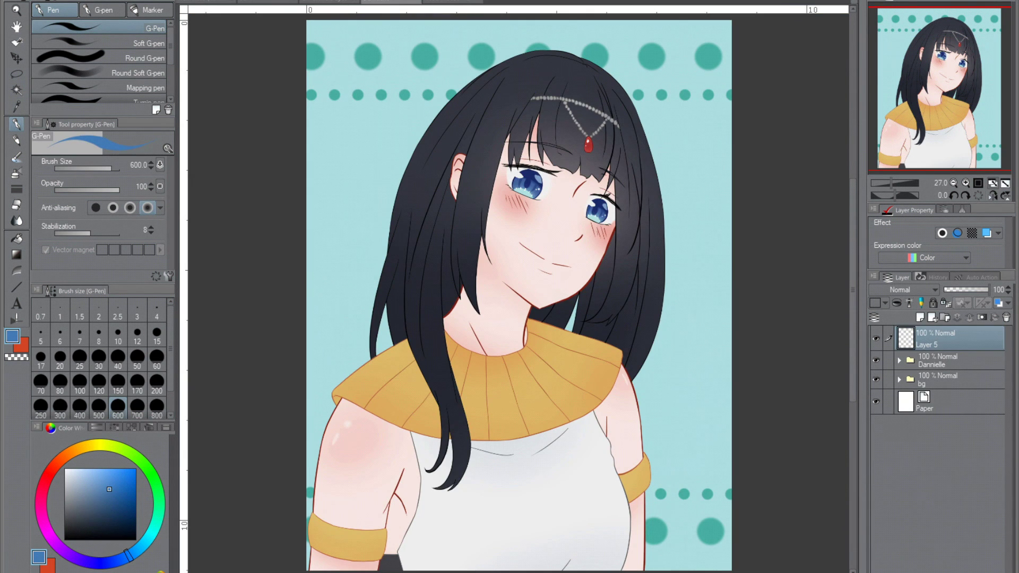
Sign the artwork beside the shoulder in teal with the G-Pen at size 120 and write an underlined "Signing off!" across the chest.
left_click(101, 495)
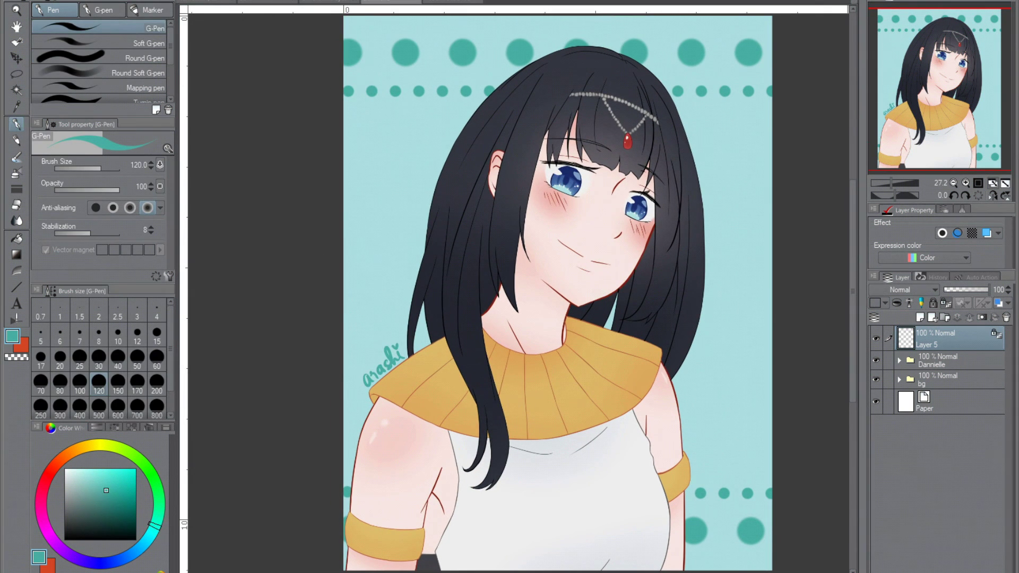
scroll(557, 292, "up", 2)
mouse_move(528, 376)
left_mouse_down()
mouse_move(581, 406)
mouse_move(669, 344)
left_mouse_up()
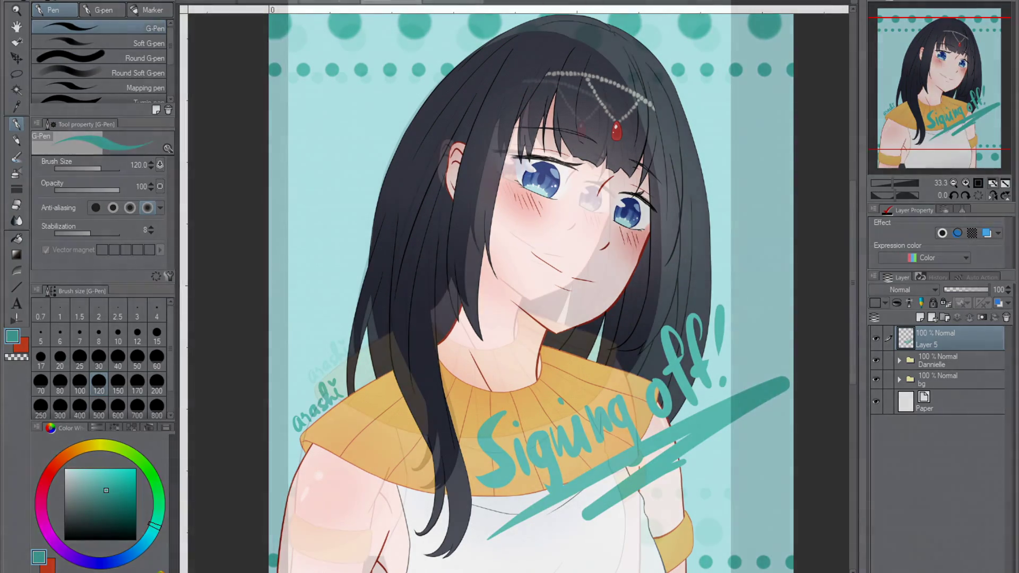